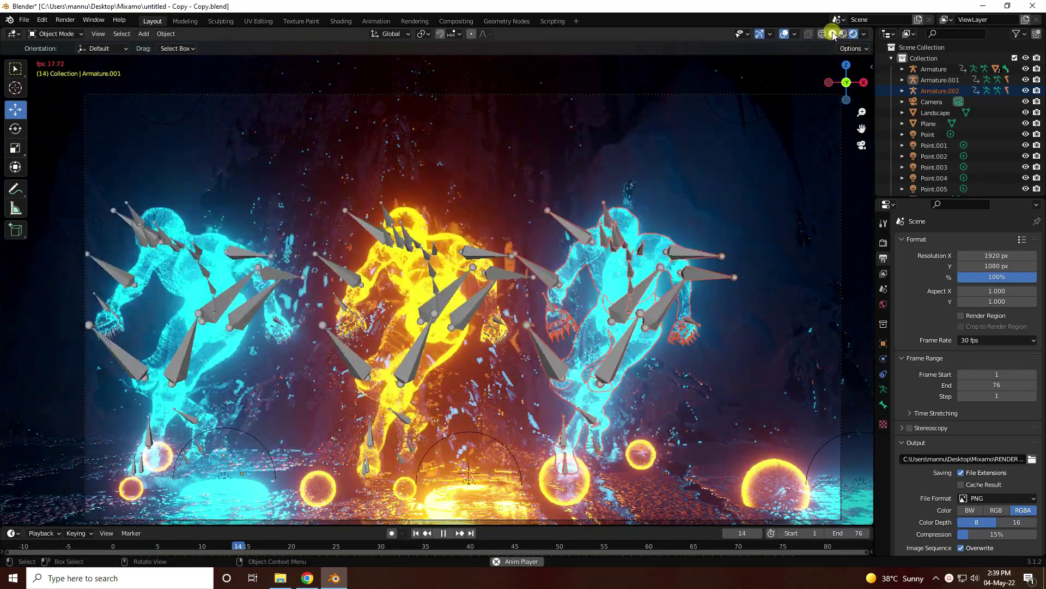
Step: Preview the neon-dancers scene by switching the viewport from Solid to Rendered shading and back
{"action": "left_click", "coordinate": [833, 33]}
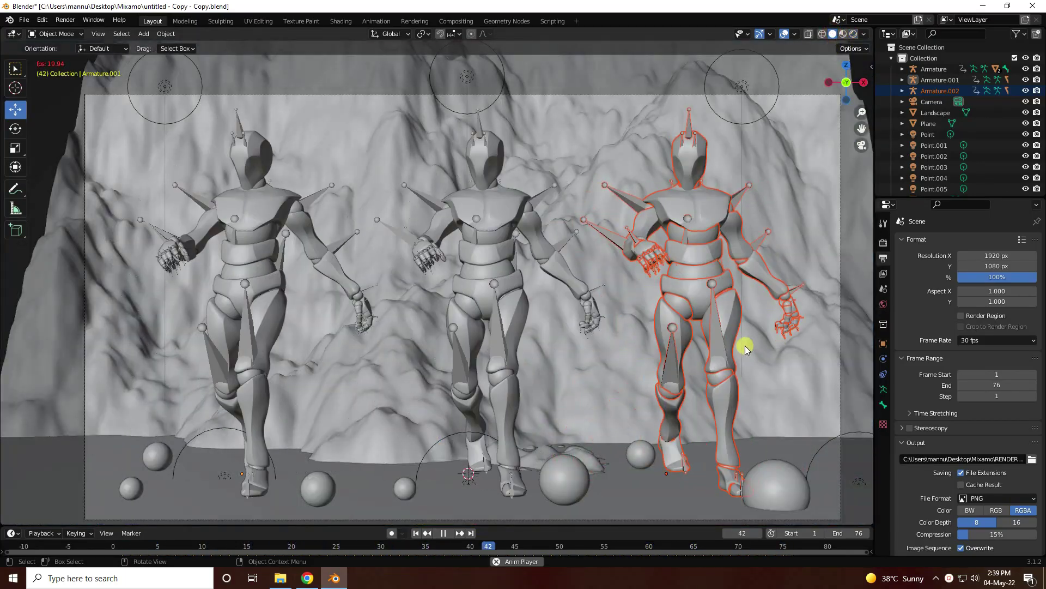
{"action": "left_click", "coordinate": [853, 34]}
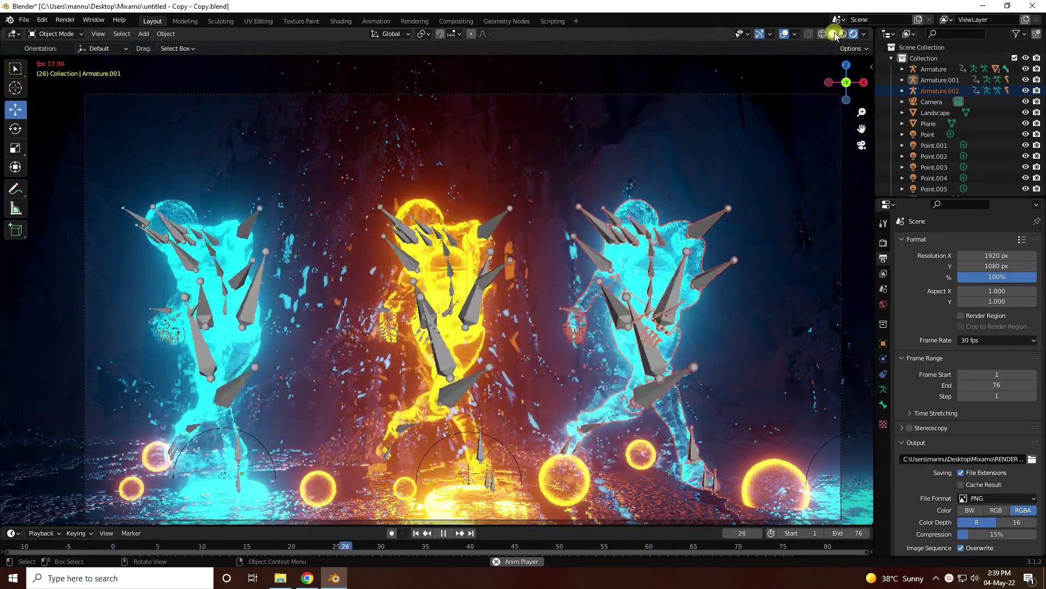
{"action": "left_click", "coordinate": [834, 33]}
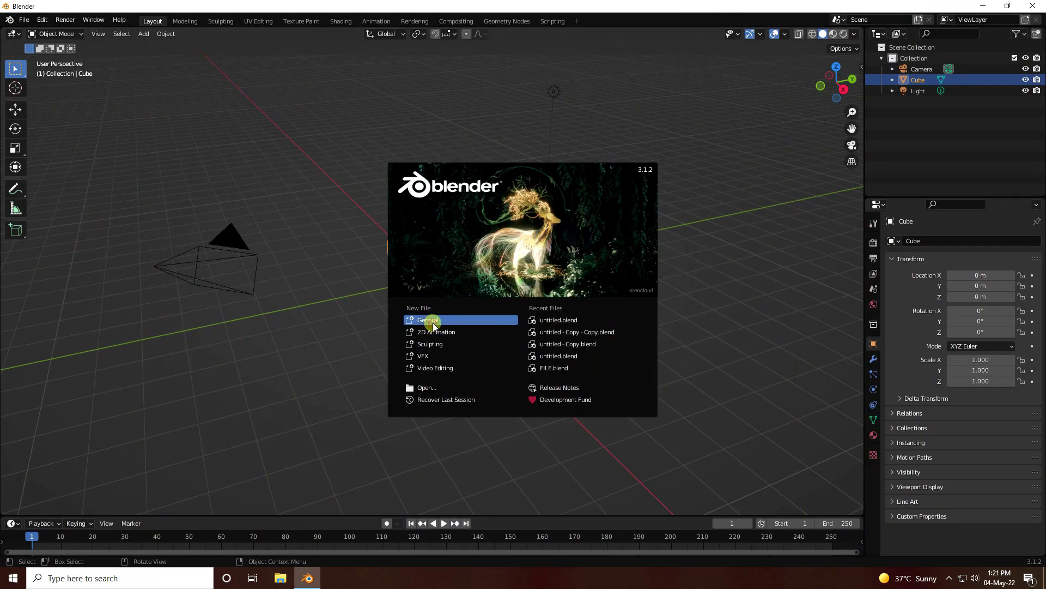
Step: Start a General scene, delete the default camera, cube and light, and add a mesh Plane
{"action": "left_click", "coordinate": [433, 326]}
{"action": "left_click_drag", "start_coordinate": [107, 142], "coordinate": [627, 357]}
{"action": "key", "text": "Delete"}
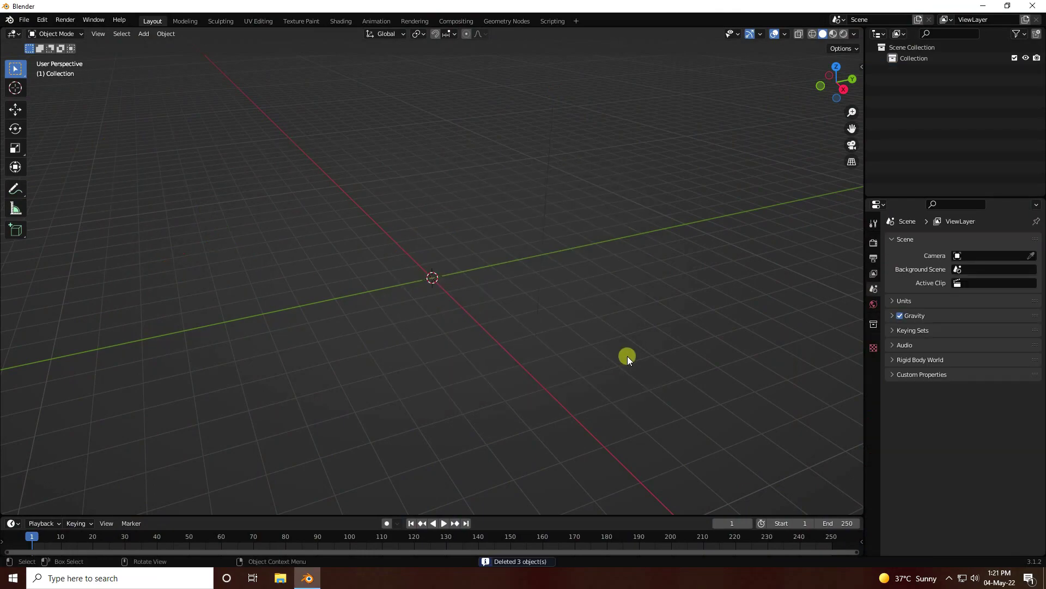
{"action": "left_click", "coordinate": [143, 33]}
{"action": "mouse_move", "coordinate": [189, 46]}
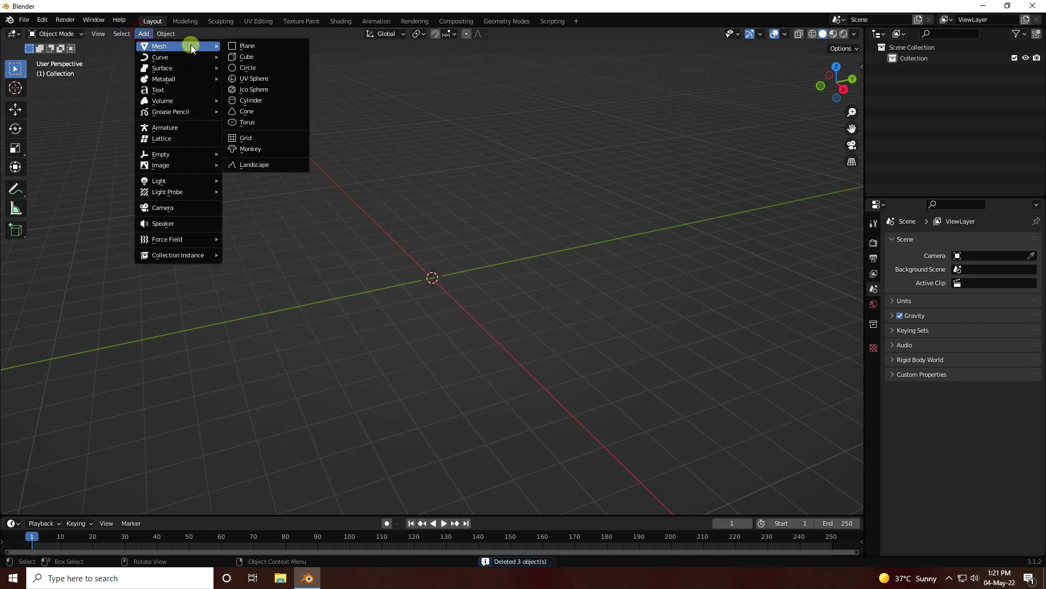
{"action": "left_click", "coordinate": [282, 47]}
Step: Scale the plane to 10 on X, Y and Z
{"action": "key", "text": "s"}
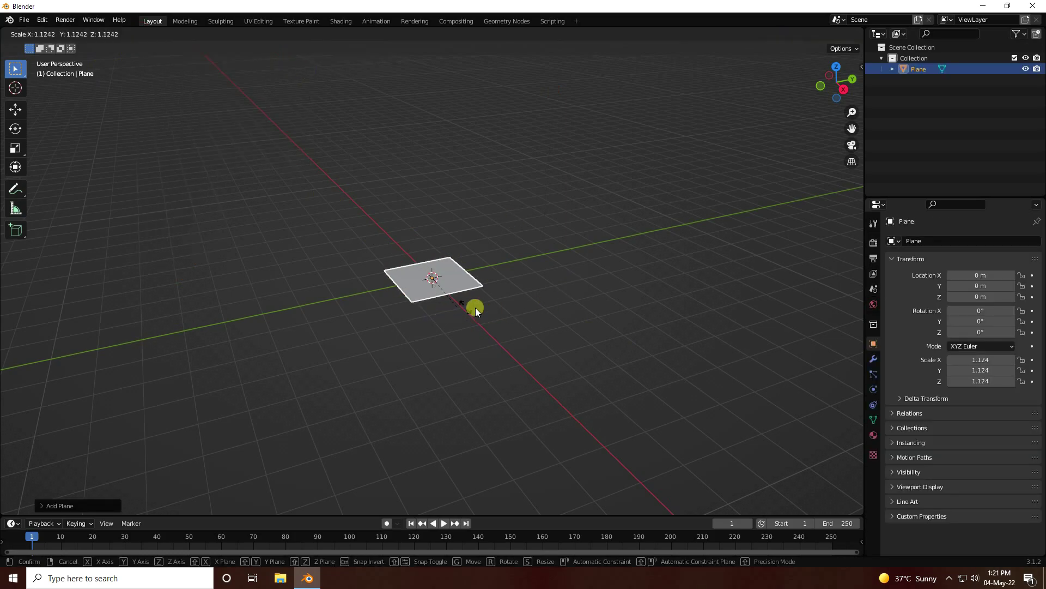
{"action": "left_click", "coordinate": [699, 310]}
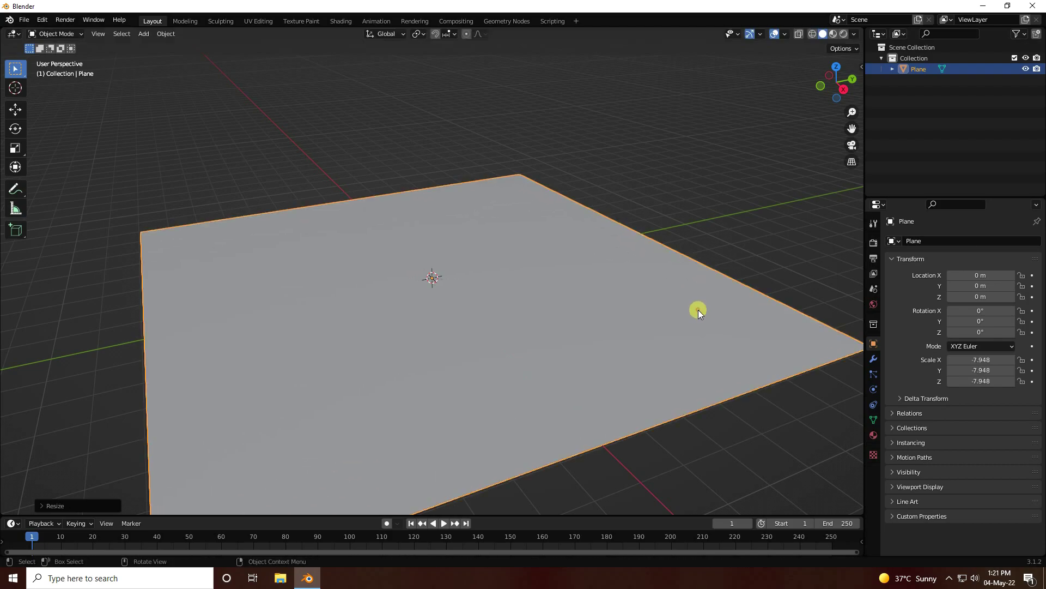
{"action": "middle_click_drag", "start_coordinate": [696, 306], "coordinate": [567, 312]}
{"action": "key", "text": "s"}
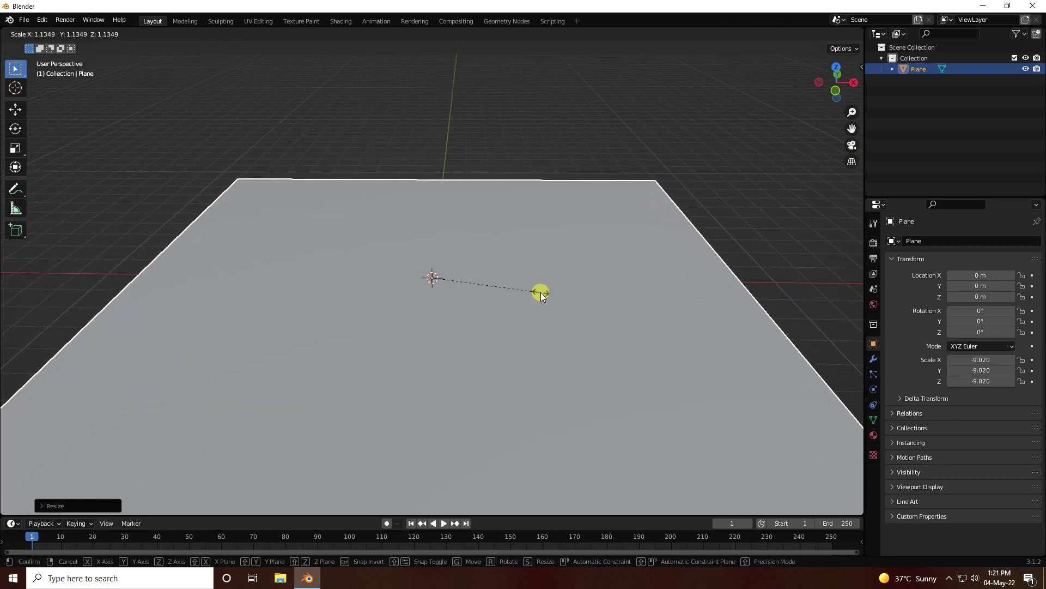
{"action": "left_click", "coordinate": [553, 292]}
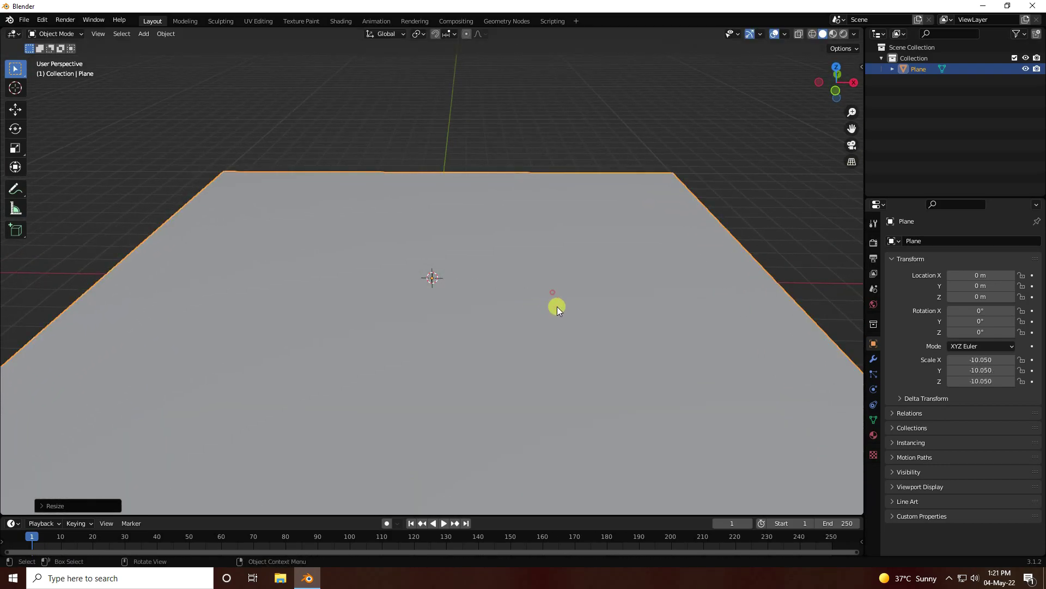
{"action": "left_click", "coordinate": [978, 356]}
{"action": "type", "text": "10"}
{"action": "key", "text": "Tab"}
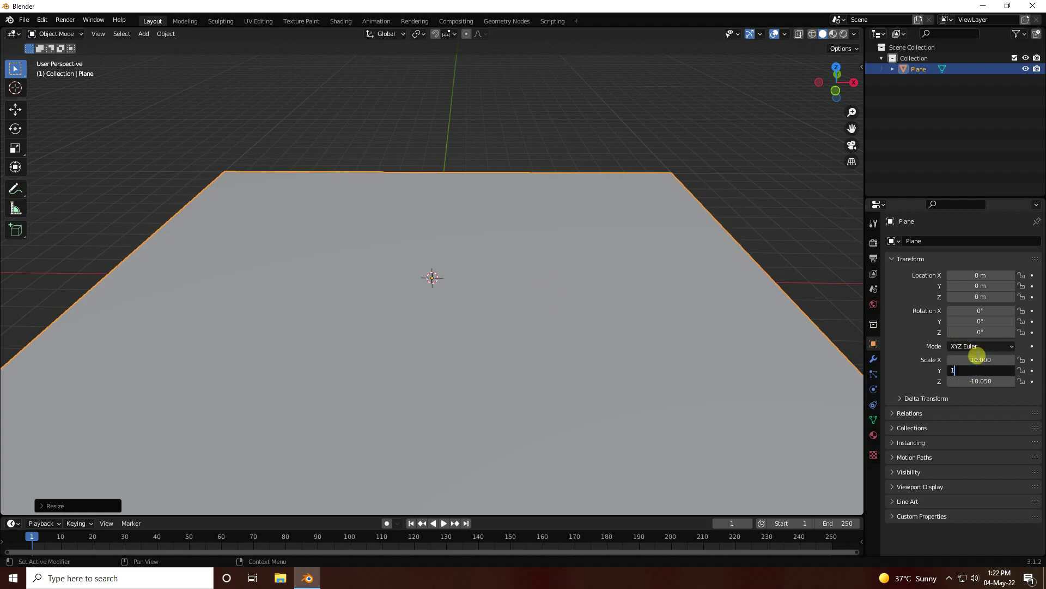
{"action": "type", "text": "10"}
{"action": "key", "text": "Tab"}
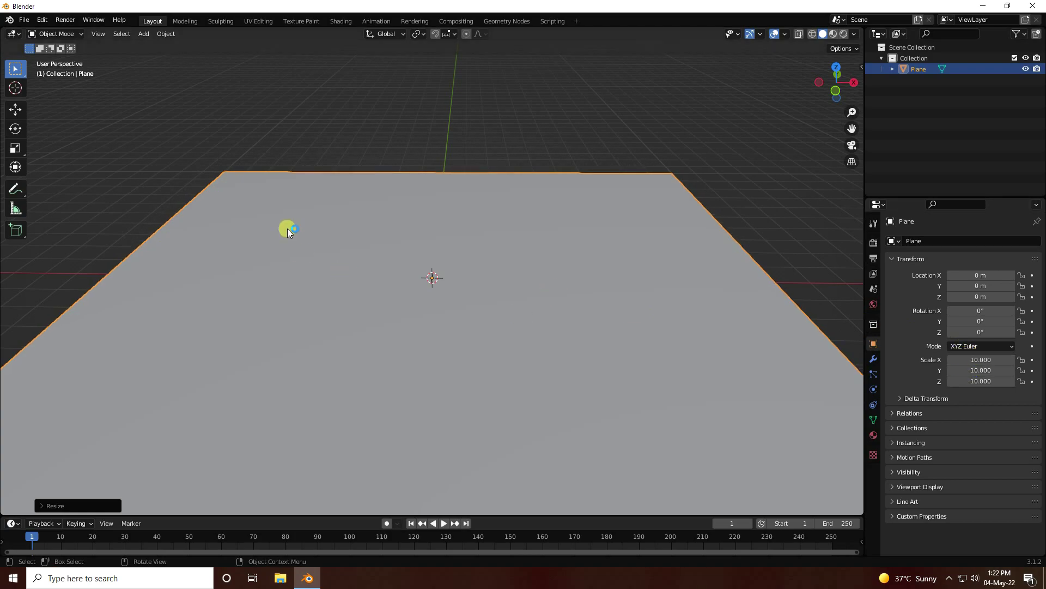
Step: Import Injured Walk.fbx from the Downloads folder as an FBX file
{"action": "left_click", "coordinate": [25, 21]}
{"action": "left_click", "coordinate": [49, 167]}
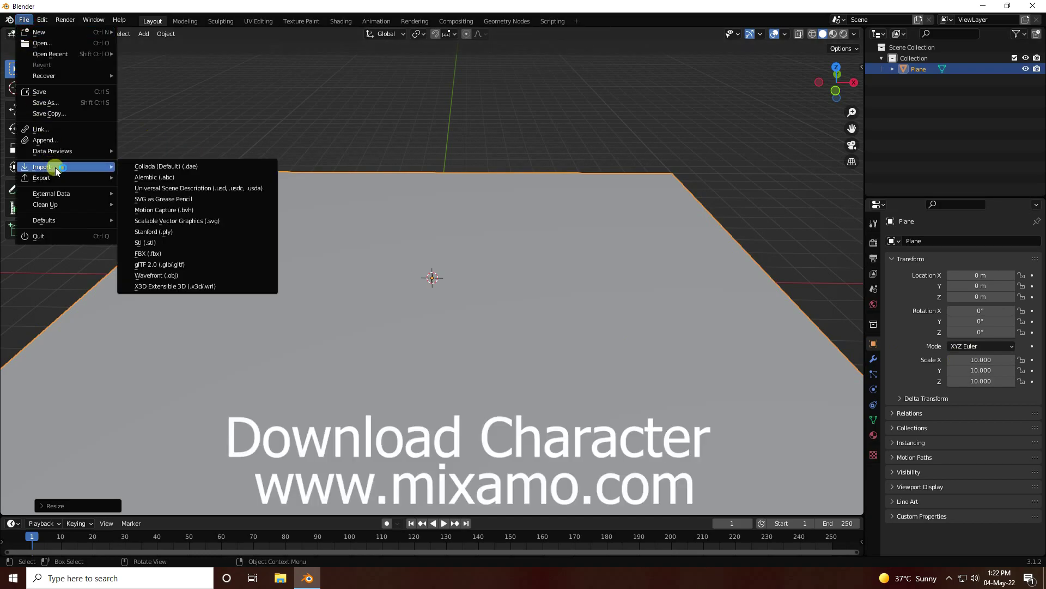
{"action": "left_click", "coordinate": [162, 252]}
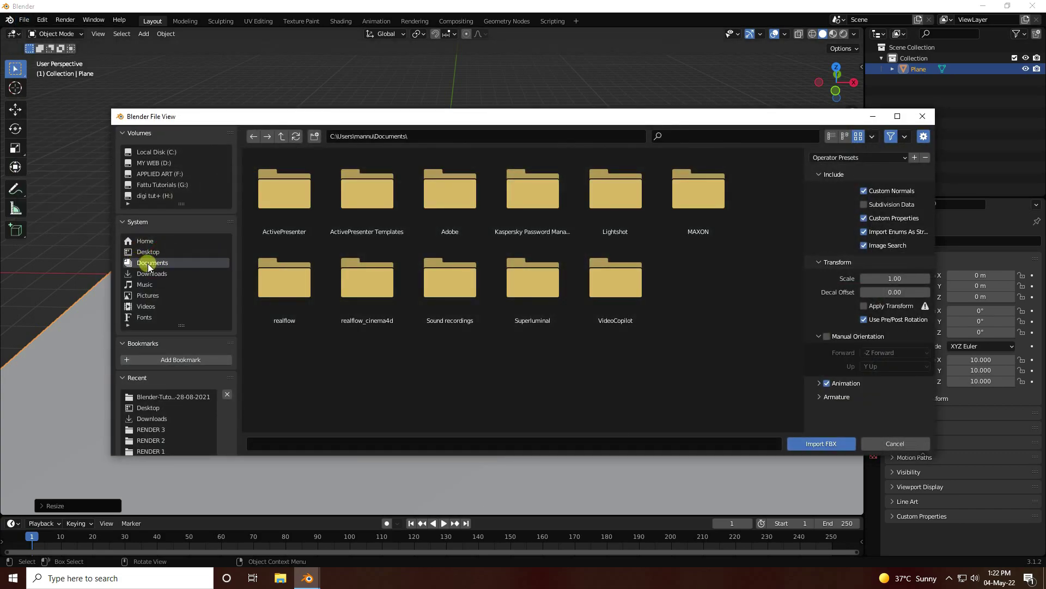
{"action": "left_click", "coordinate": [155, 274]}
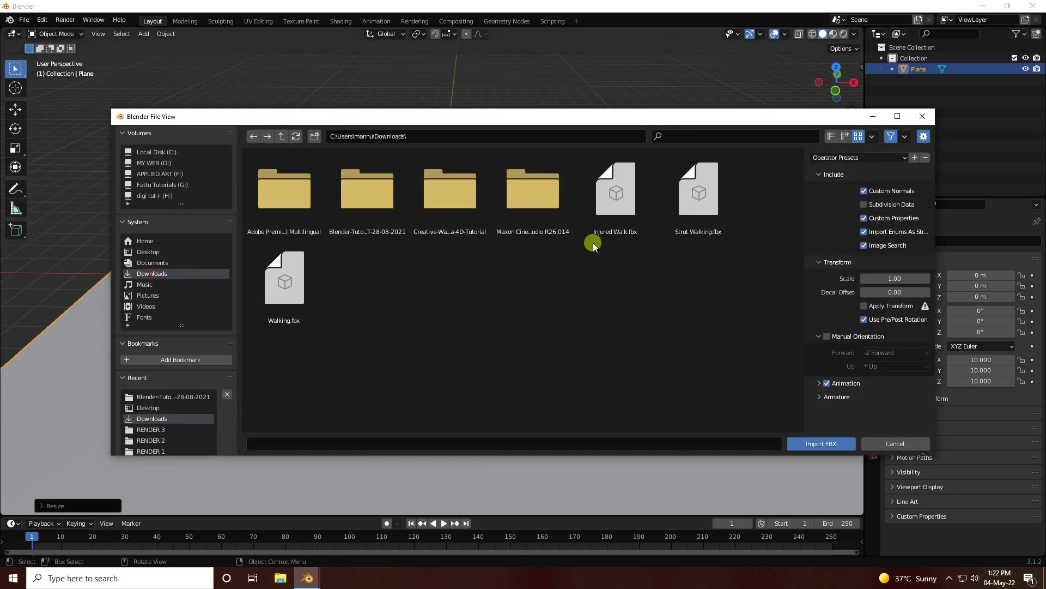
{"action": "left_click", "coordinate": [625, 232]}
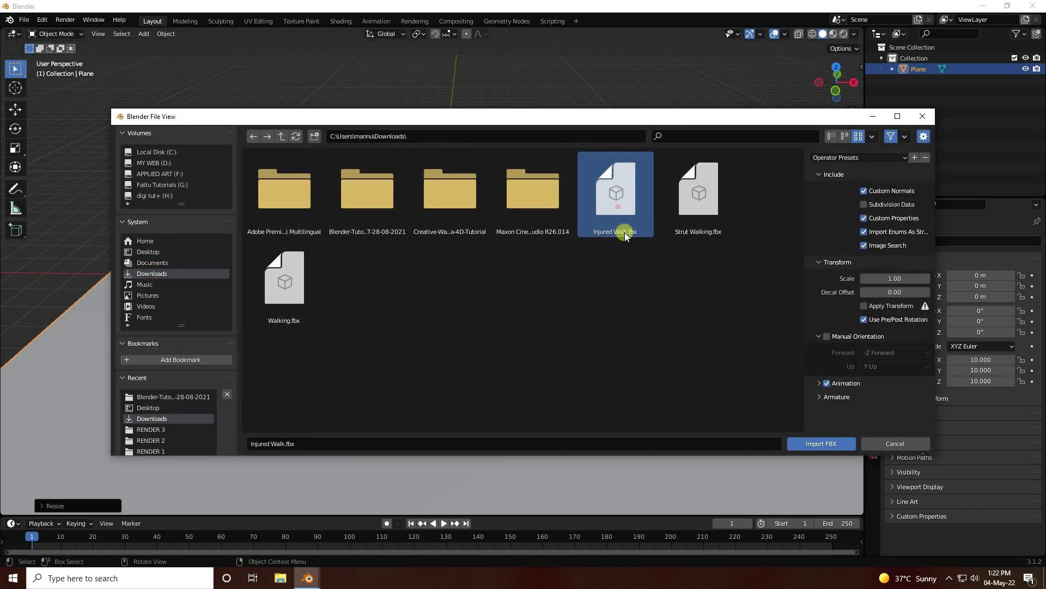
{"action": "left_click", "coordinate": [812, 443]}
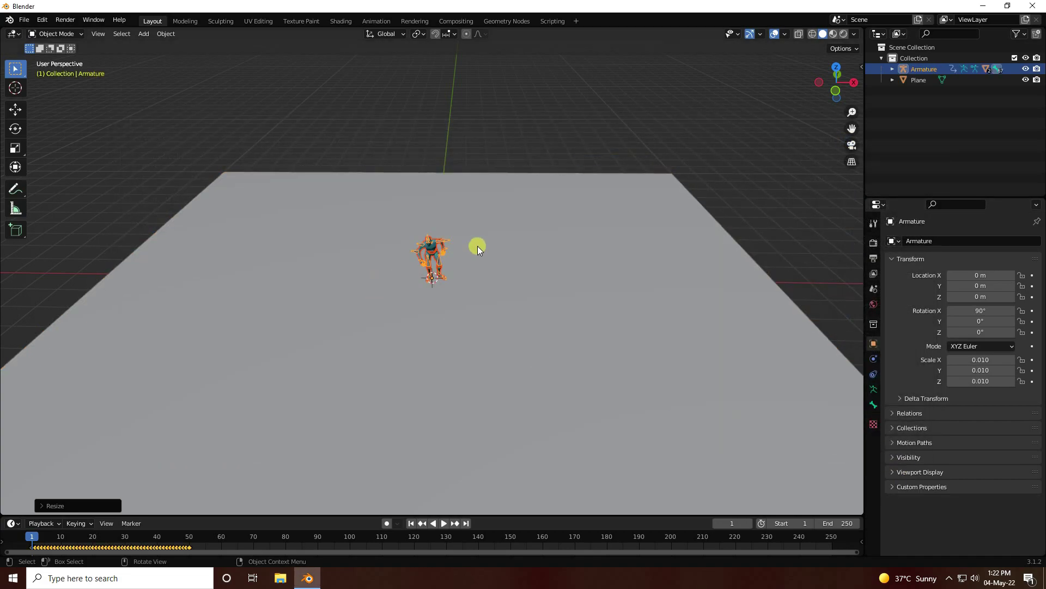
Step: Zoom in on the armature and preview its walk animation
{"action": "scroll", "coordinate": [478, 246], "scroll_direction": "up", "scroll_amount": 12}
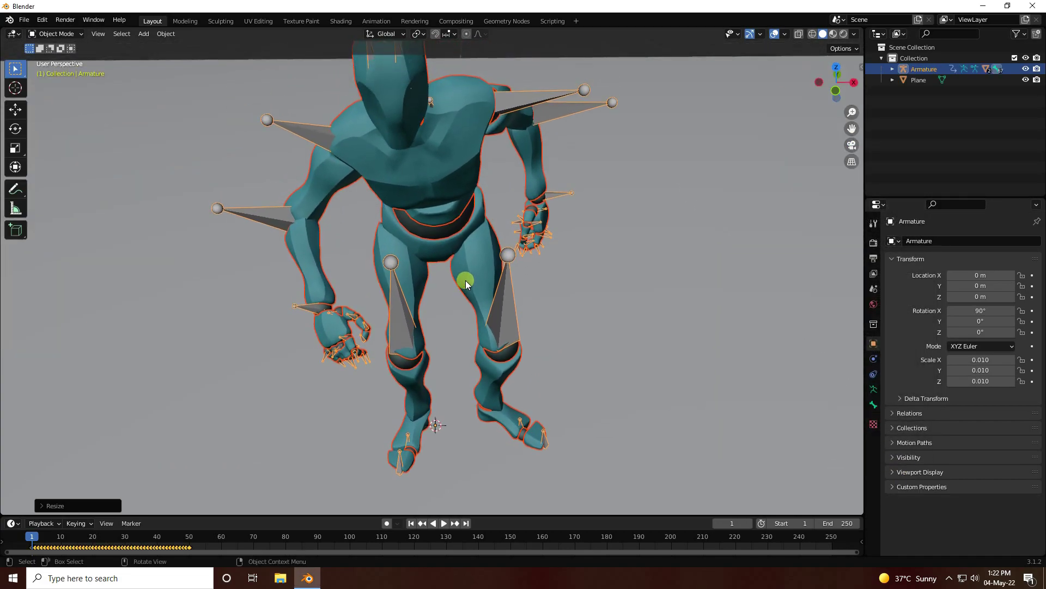
{"action": "scroll", "coordinate": [466, 280], "scroll_direction": "down", "scroll_amount": 5}
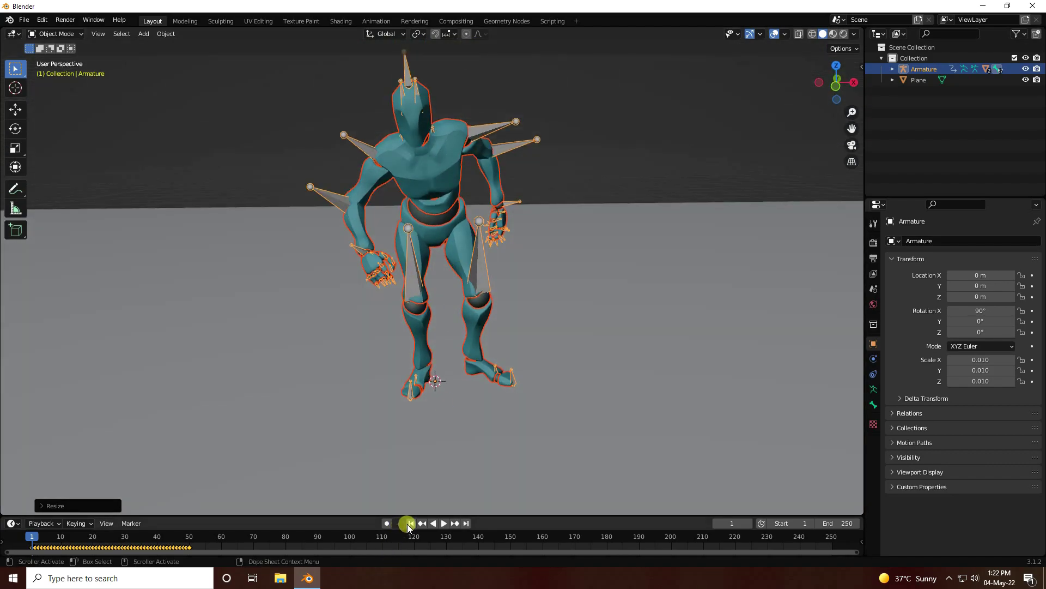
{"action": "left_click", "coordinate": [443, 523]}
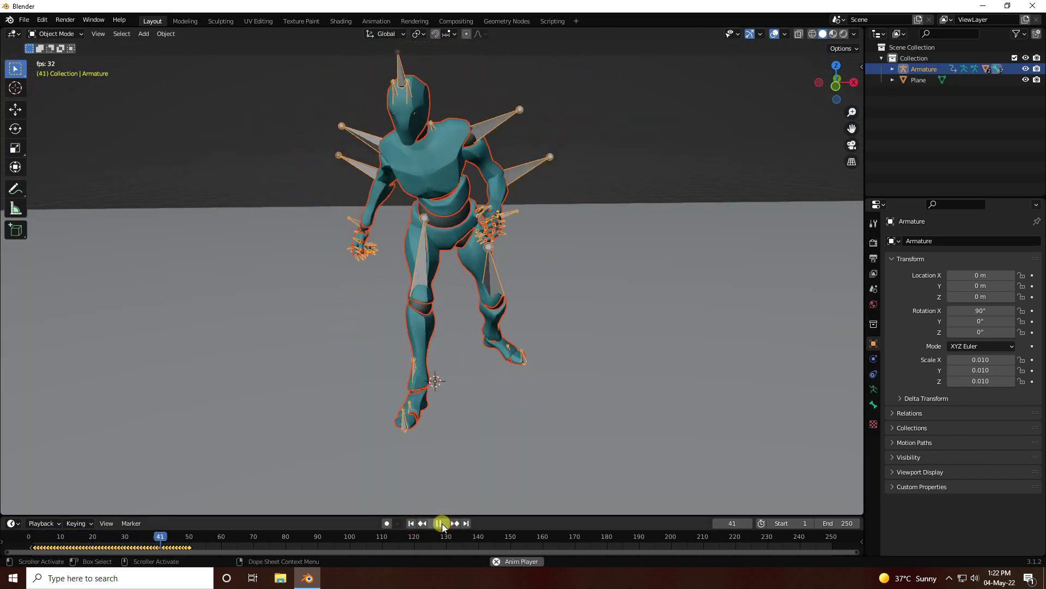
{"action": "left_click", "coordinate": [443, 524]}
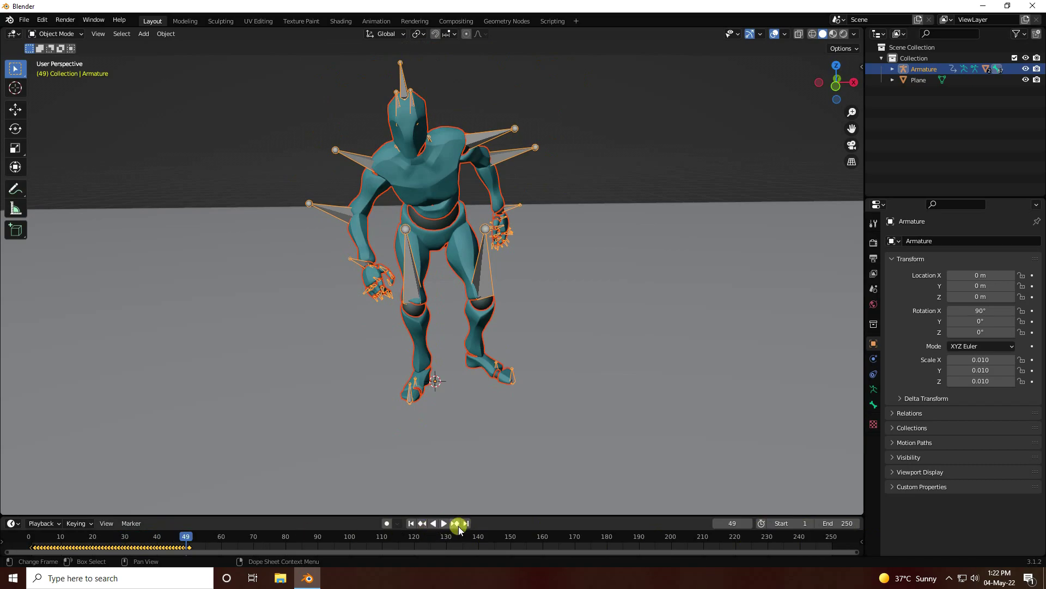
Step: Set the animation end frame to 50, replay the shortened walk, then stop and deselect
{"action": "left_click", "coordinate": [194, 541]}
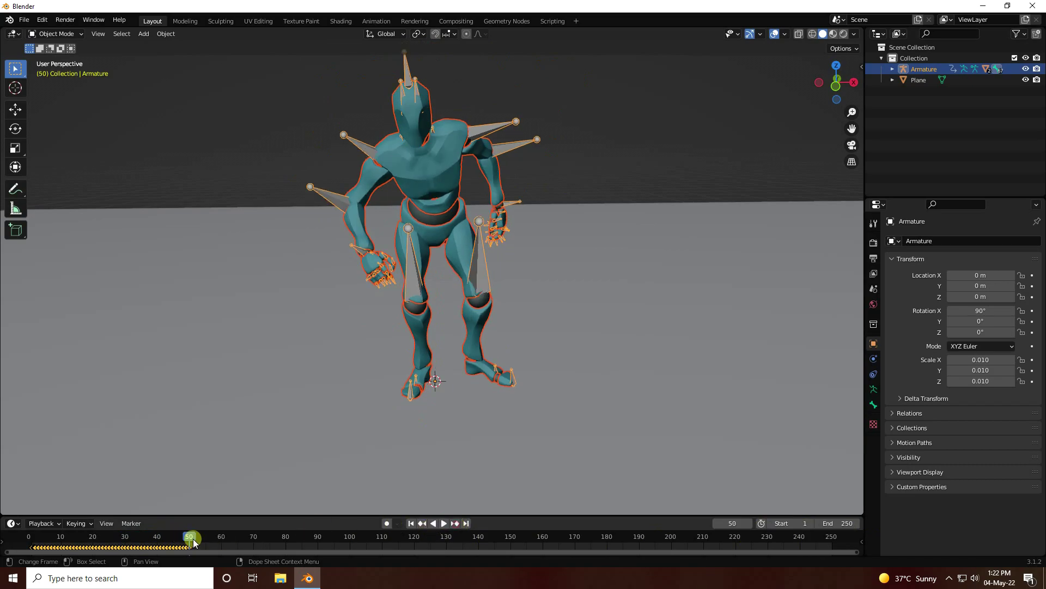
{"action": "left_click", "coordinate": [851, 521]}
{"action": "type", "text": "50"}
{"action": "key", "text": "Return"}
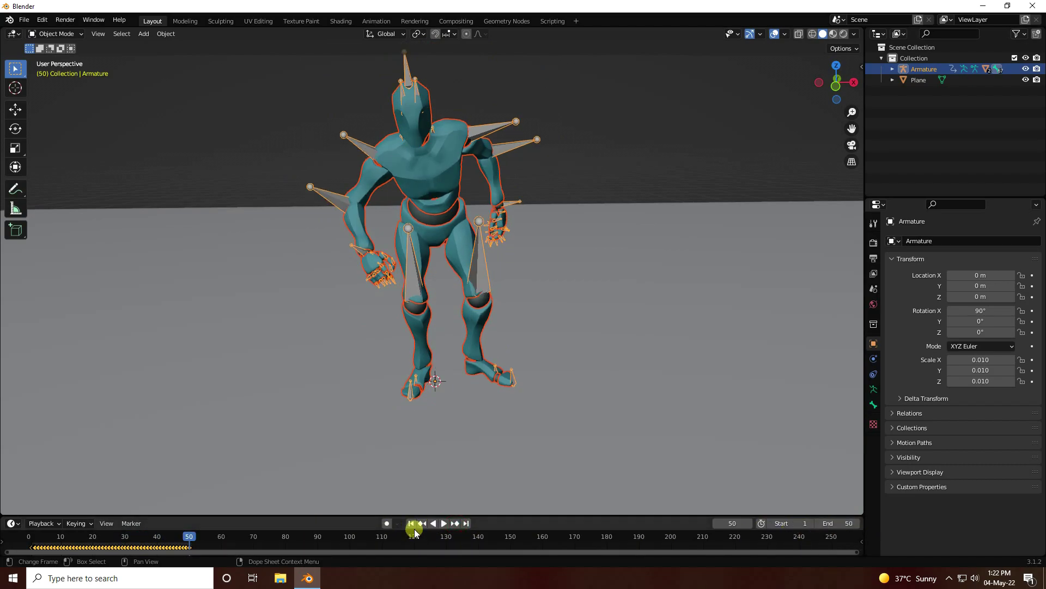
{"action": "left_click", "coordinate": [443, 523]}
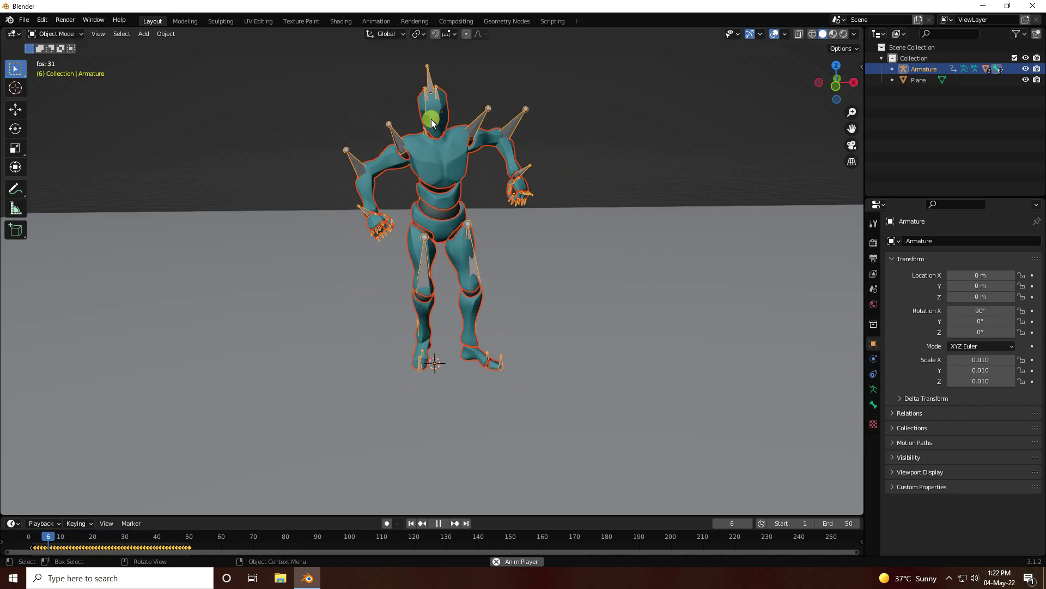
{"action": "key", "text": "Escape"}
{"action": "key", "text": "alt+a"}
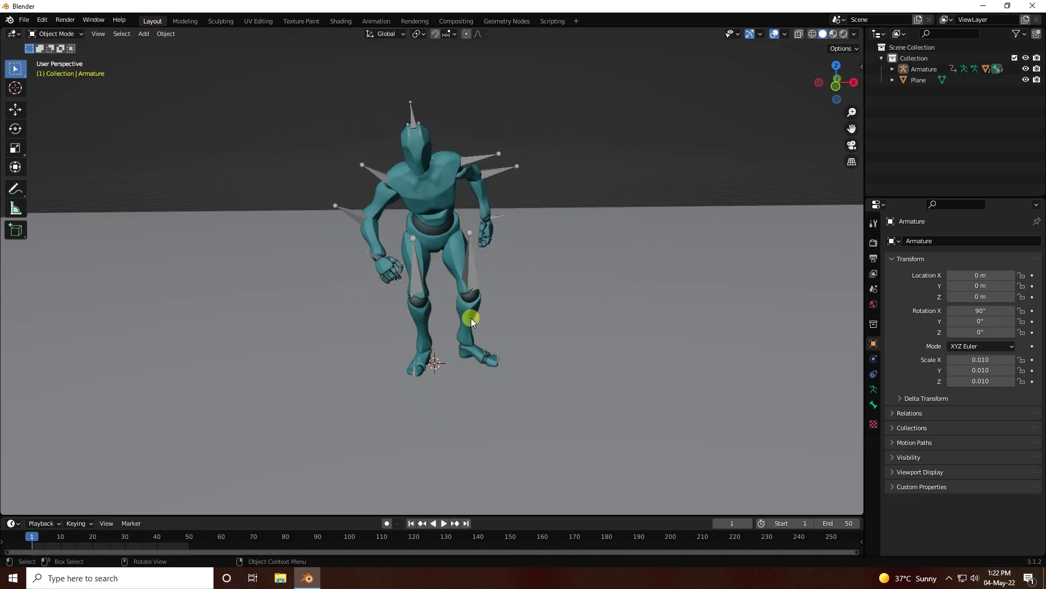
Step: In the Shading workspace, select the ground plane and give it a new material
{"action": "left_click", "coordinate": [342, 22]}
{"action": "scroll", "coordinate": [505, 211], "scroll_direction": "up", "scroll_amount": 3}
{"action": "mouse_move", "coordinate": [505, 210]}
{"action": "middle_mouse_down"}
{"action": "mouse_move", "coordinate": [482, 223]}
{"action": "mouse_move", "coordinate": [541, 221]}
{"action": "mouse_move", "coordinate": [521, 165]}
{"action": "middle_mouse_up"}
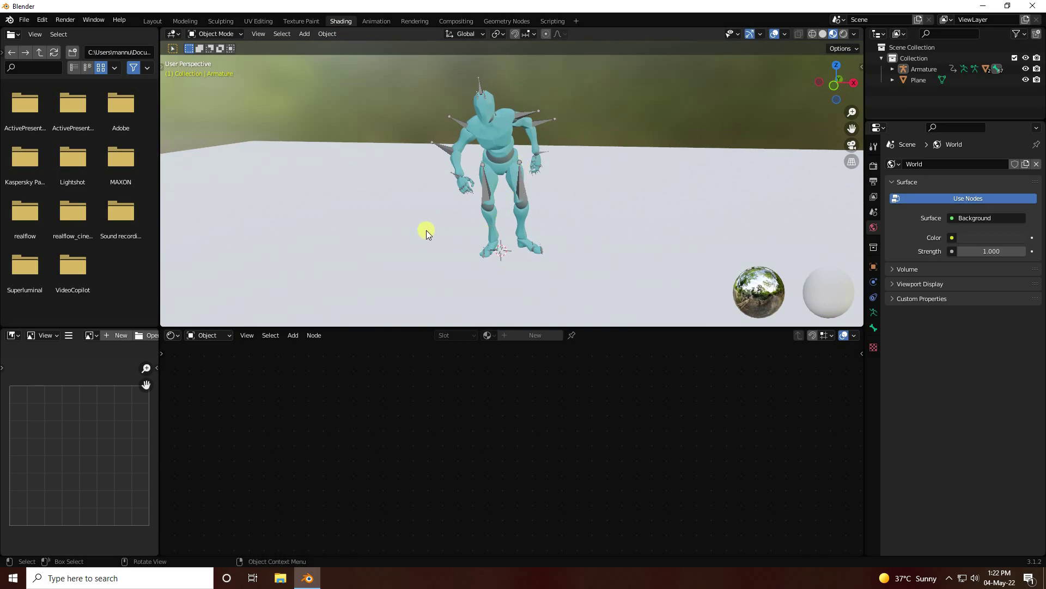
{"action": "left_click", "coordinate": [346, 221]}
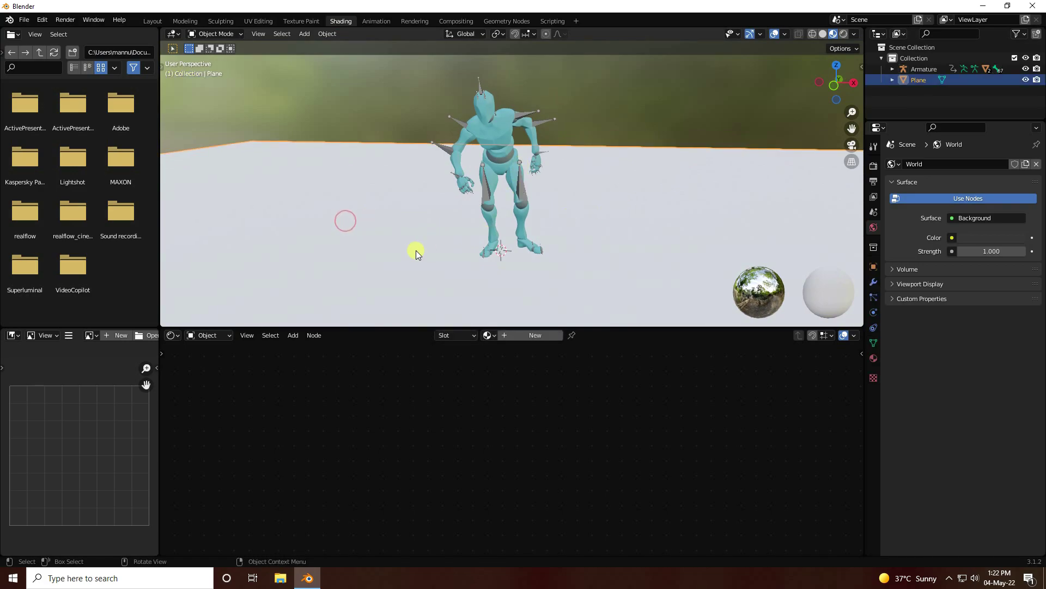
{"action": "left_click", "coordinate": [515, 333]}
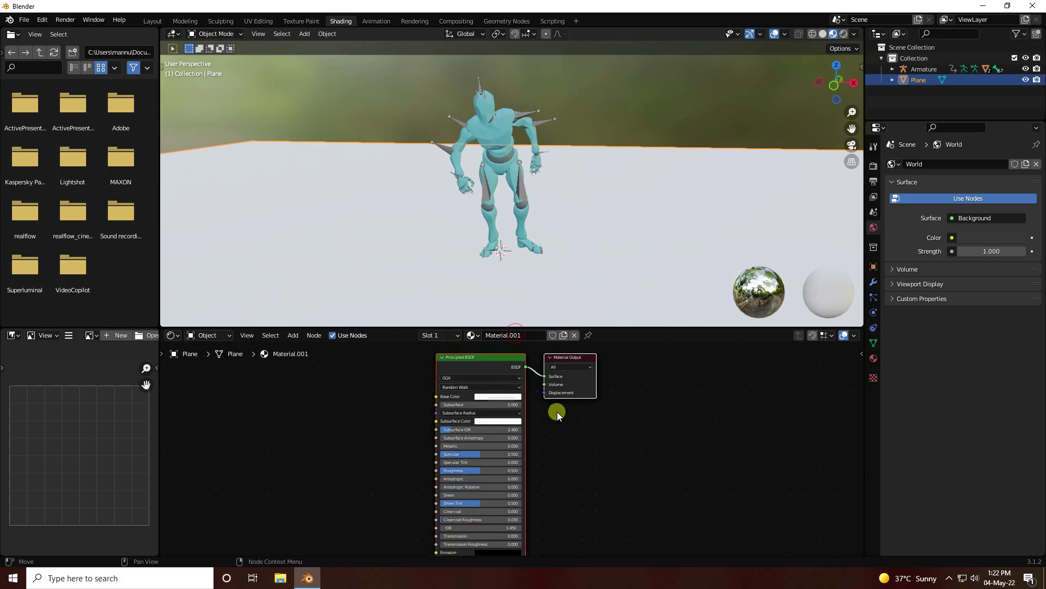
{"action": "left_click_drag", "start_coordinate": [412, 326], "coordinate": [419, 277]}
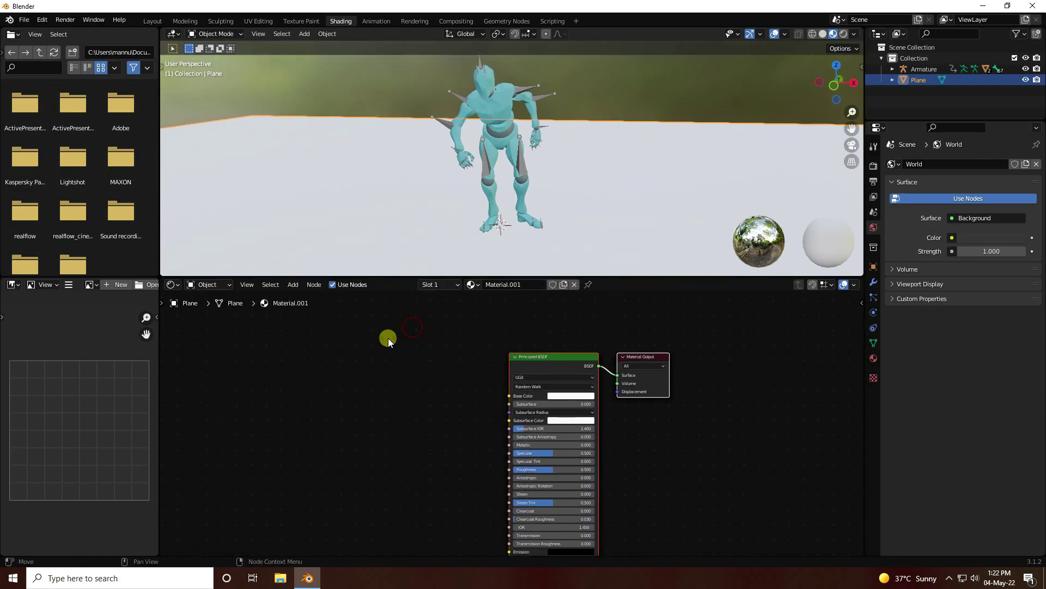
{"action": "middle_click_drag", "start_coordinate": [388, 339], "coordinate": [391, 330]}
Step: Add an Image Texture node and connect its Color to the Principled BSDF Roughness
{"action": "left_click", "coordinate": [304, 297]}
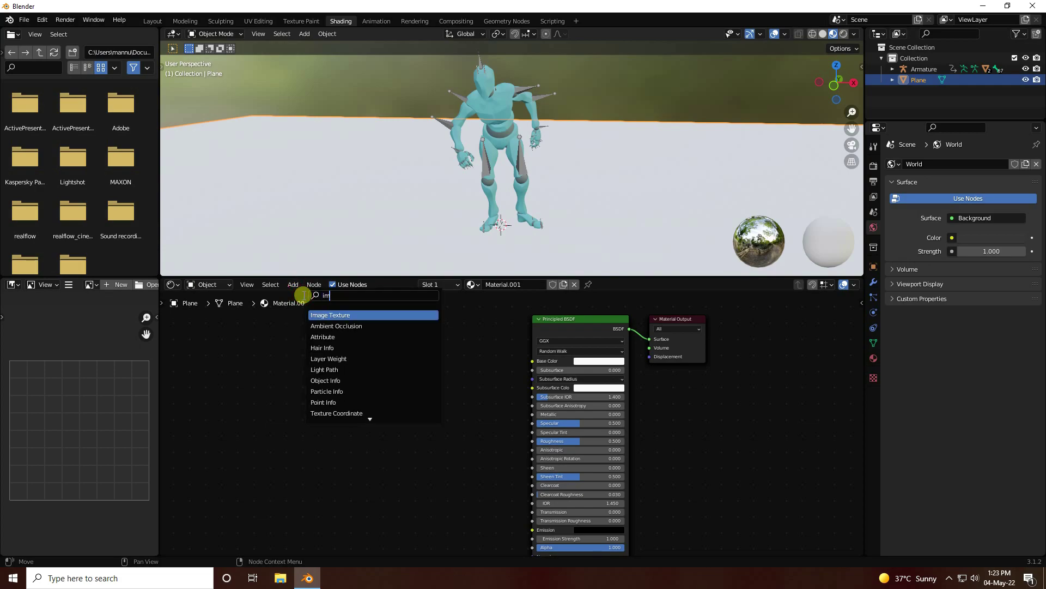
{"action": "left_click", "coordinate": [341, 314]}
{"action": "left_click", "coordinate": [385, 393]}
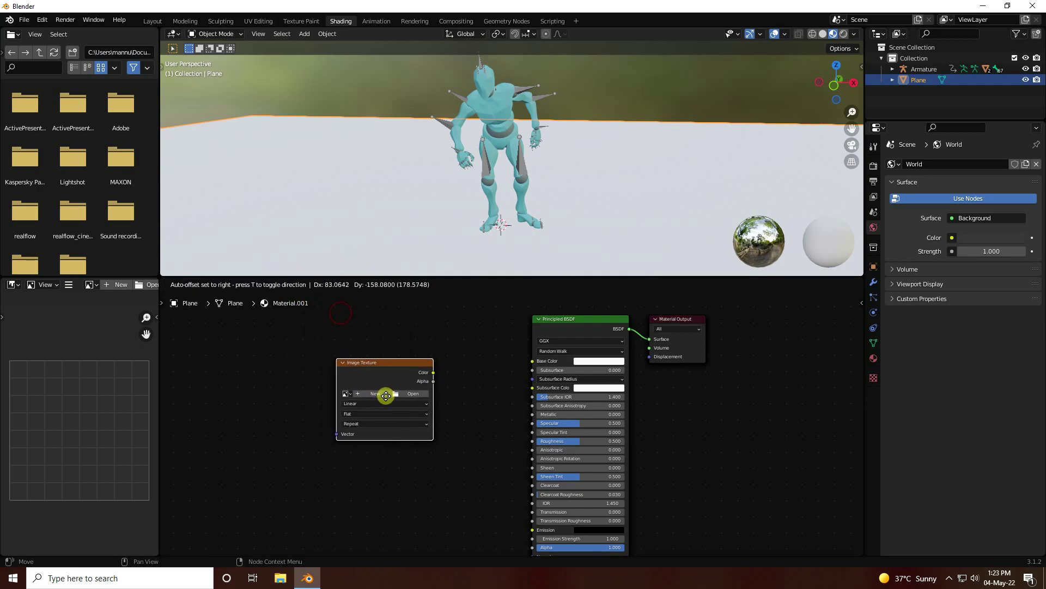
{"action": "left_click_drag", "start_coordinate": [433, 371], "coordinate": [532, 441]}
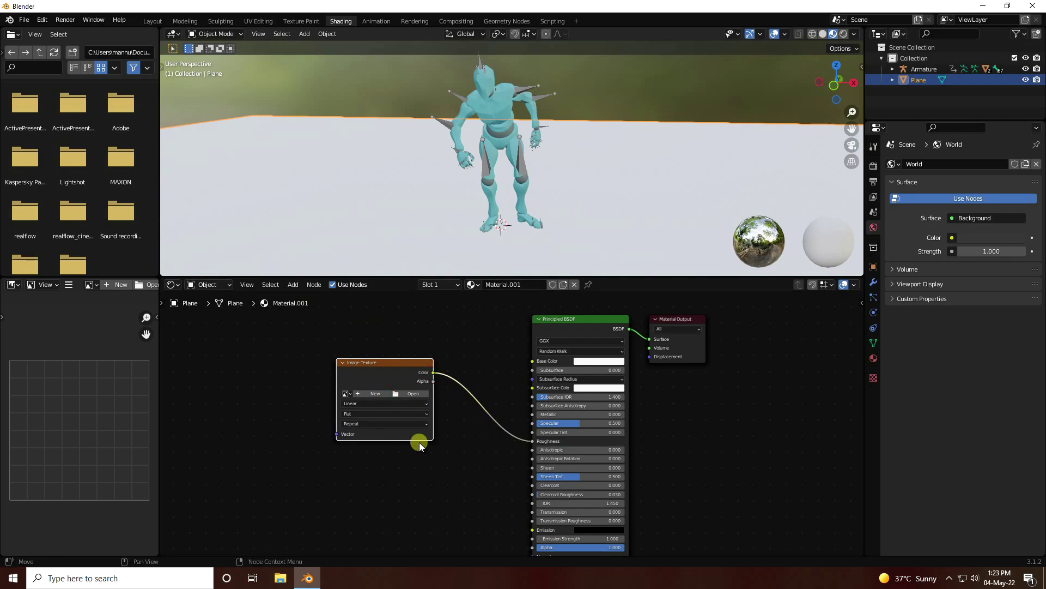
Step: Load Desktop\Mixamo\Dirty texture.jpg into the Image Texture node
{"action": "left_click", "coordinate": [409, 395]}
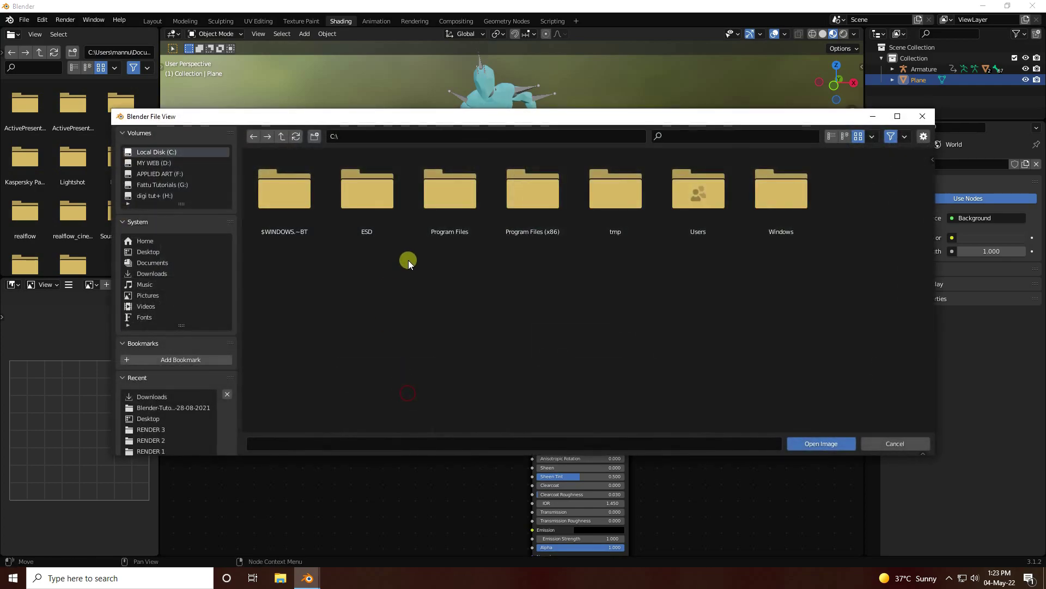
{"action": "left_click", "coordinate": [151, 254]}
{"action": "double_click", "coordinate": [550, 214]}
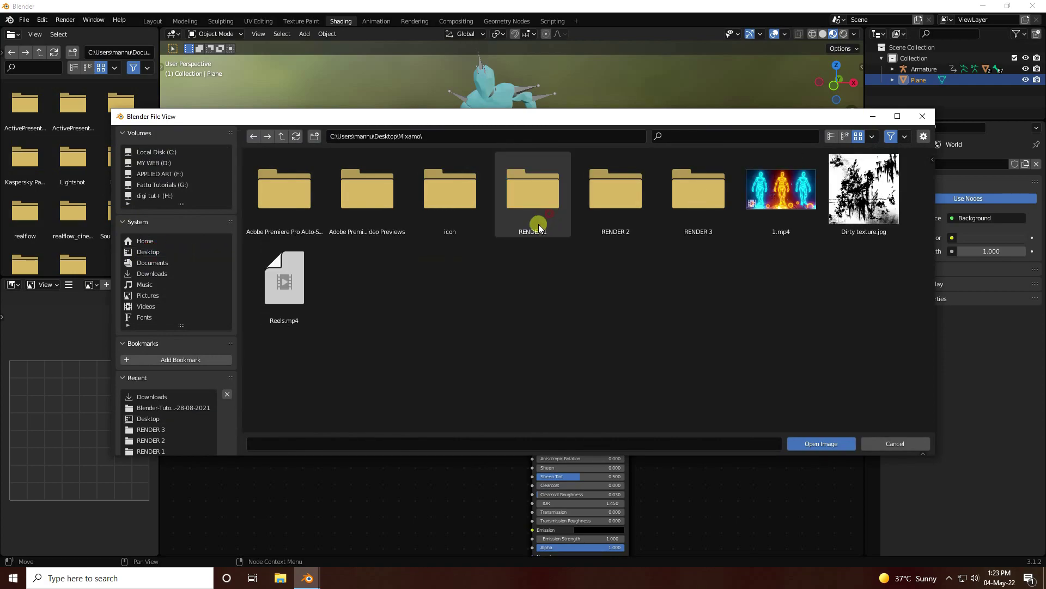
{"action": "left_click", "coordinate": [876, 197]}
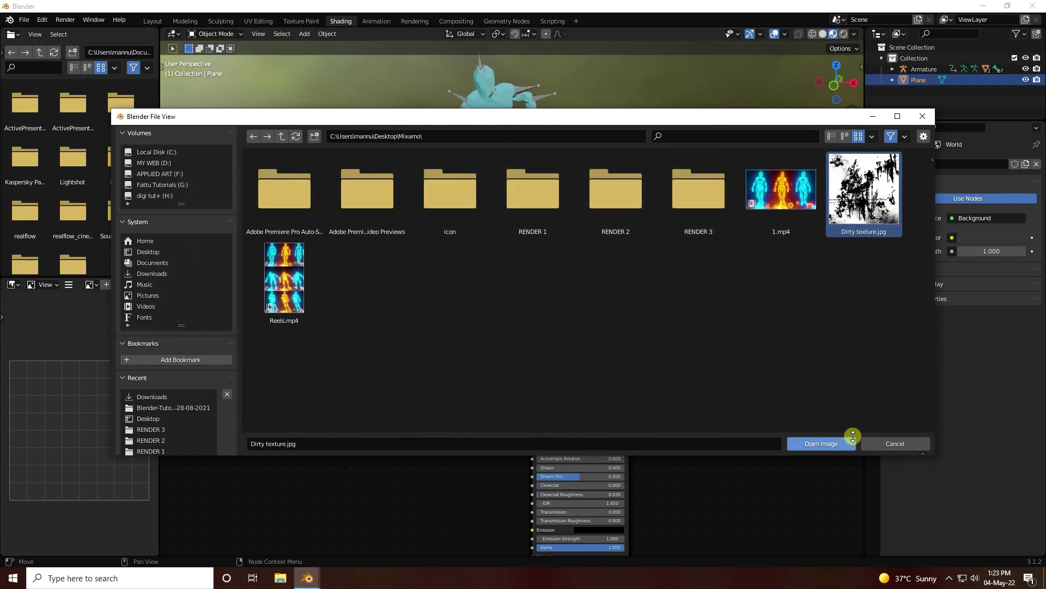
{"action": "left_click", "coordinate": [833, 437]}
{"action": "scroll", "coordinate": [453, 419], "scroll_direction": "up", "scroll_amount": 2}
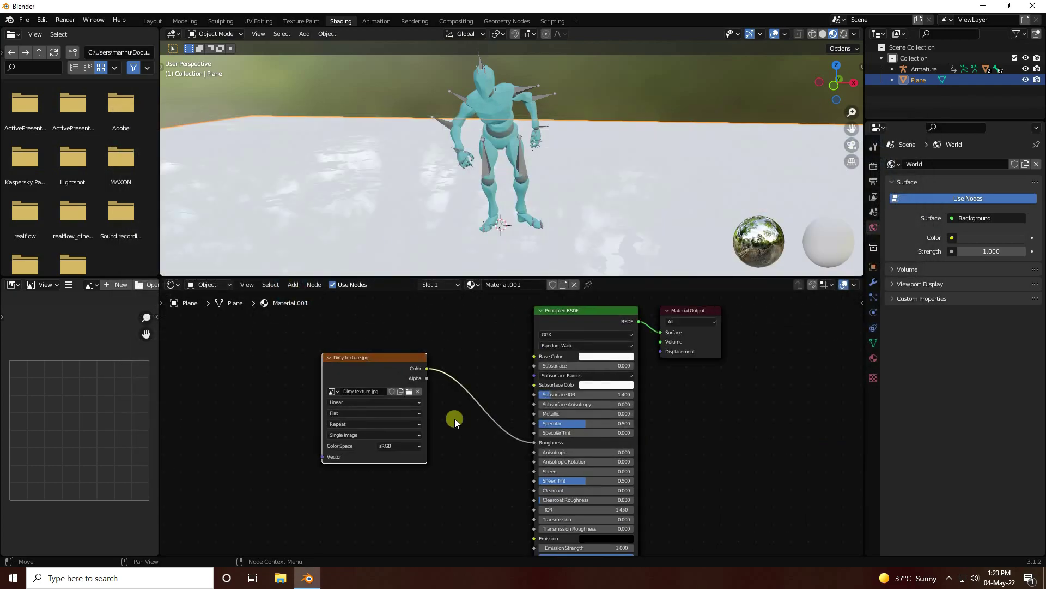
Step: Set the plane material's Base Color to black
{"action": "left_click", "coordinate": [613, 351]}
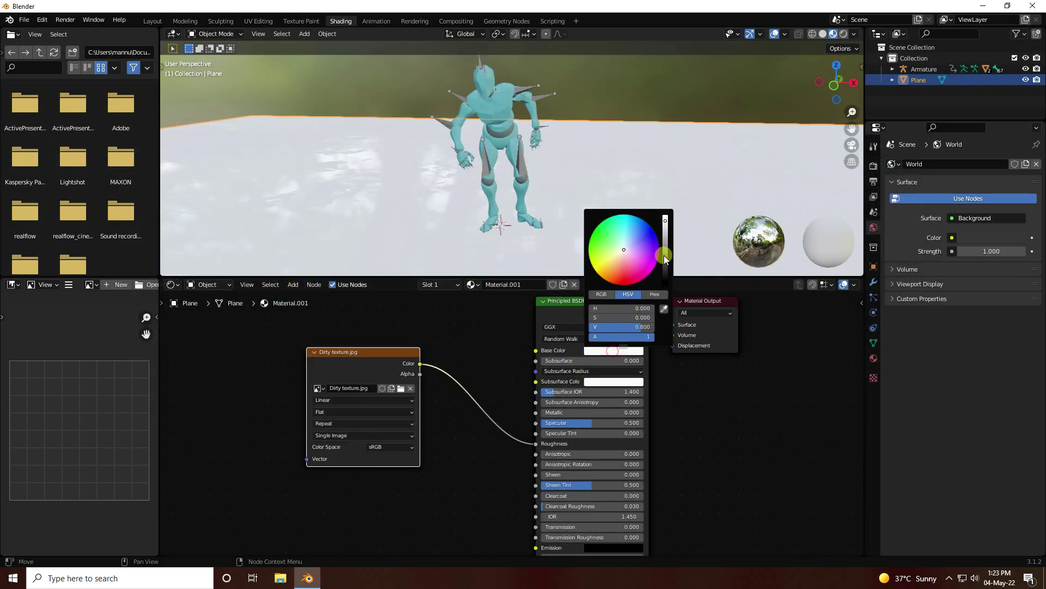
{"action": "left_click_drag", "start_coordinate": [664, 255], "coordinate": [666, 280]}
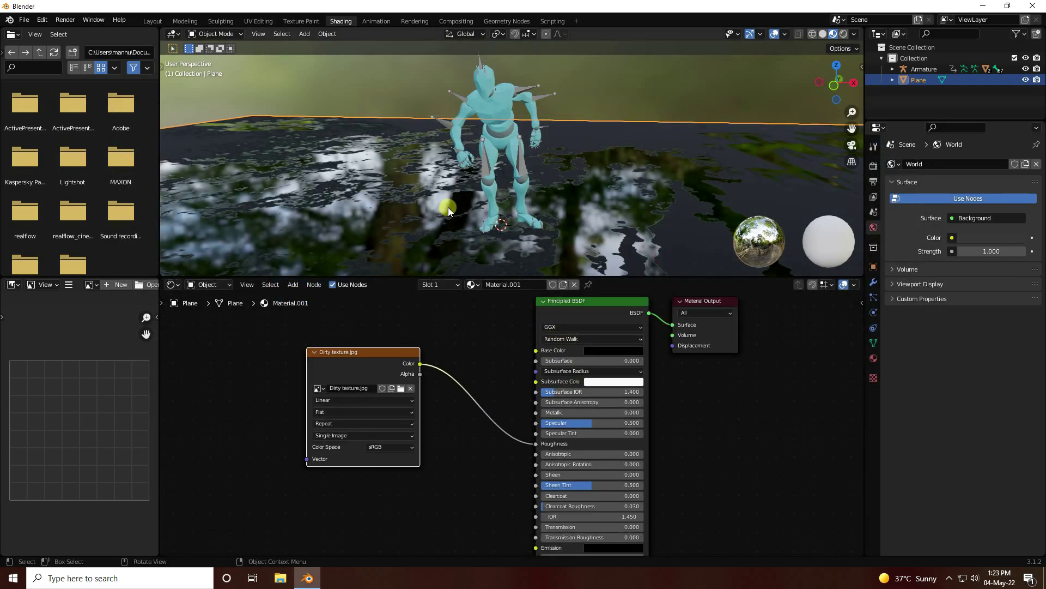
{"action": "middle_click_drag", "start_coordinate": [448, 207], "coordinate": [531, 189]}
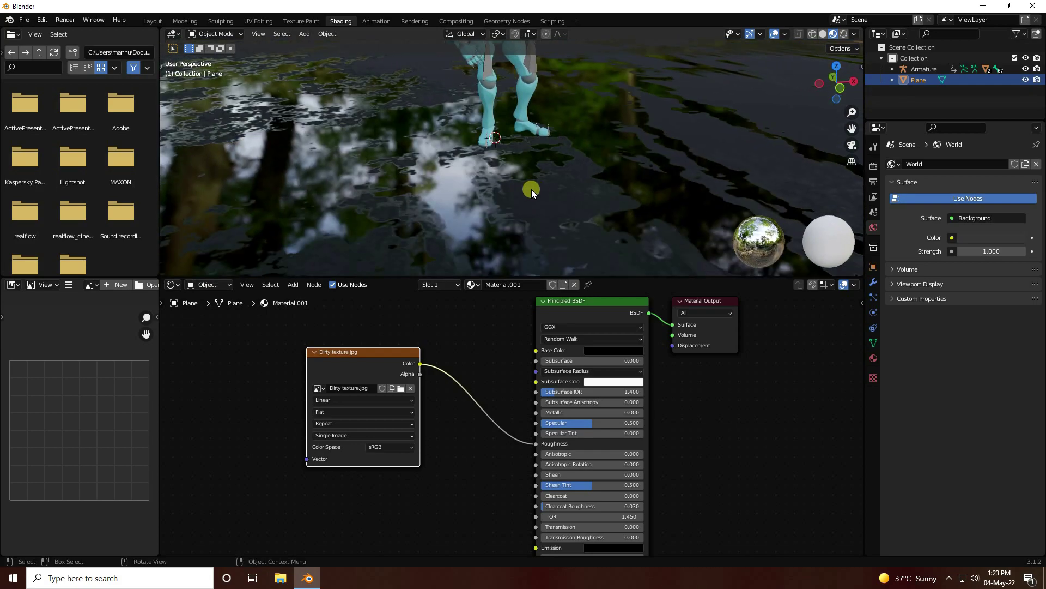
{"action": "middle_click_drag", "start_coordinate": [451, 335], "coordinate": [522, 342]}
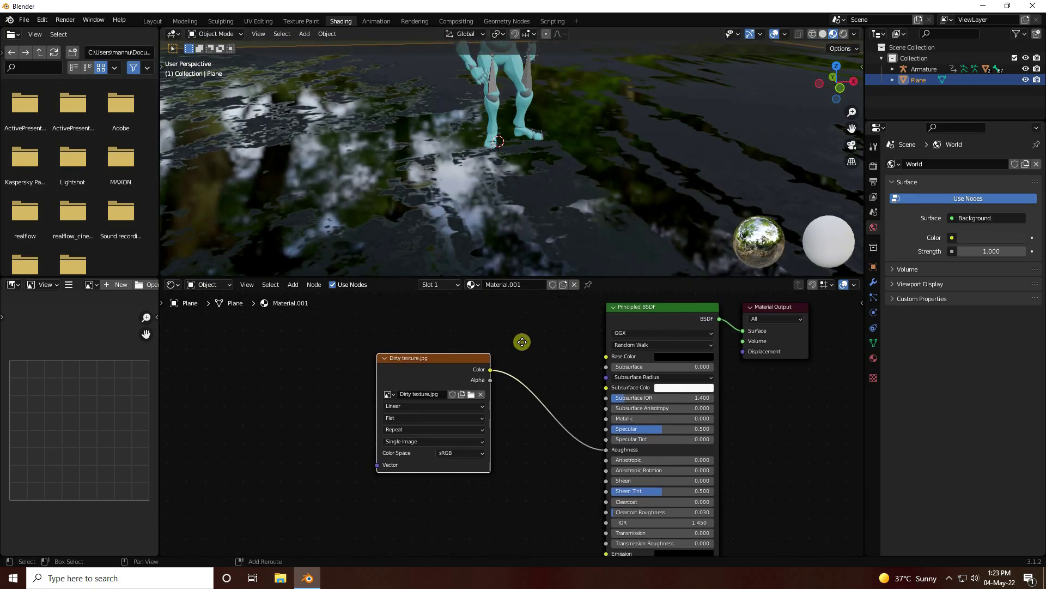
Step: Add Texture Coordinate and Mapping nodes to the image texture with Ctrl+T
{"action": "left_click", "coordinate": [306, 331]}
{"action": "left_click", "coordinate": [411, 359]}
{"action": "key", "text": "ctrl+t"}
{"action": "middle_click_drag", "start_coordinate": [345, 328], "coordinate": [321, 535]}
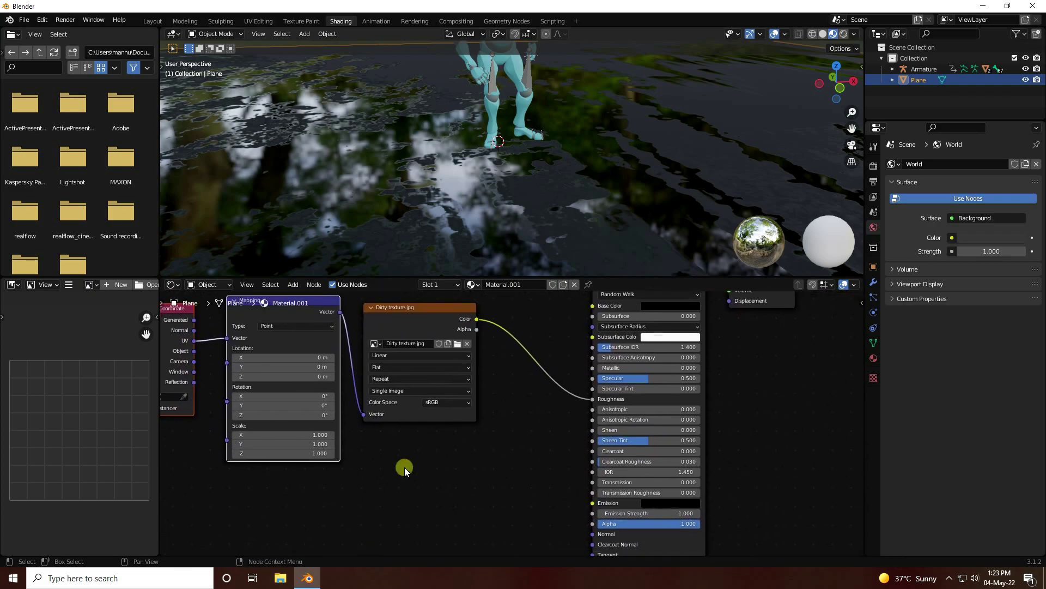
Step: Add a Bump node below the image texture
{"action": "left_click", "coordinate": [313, 285]}
{"action": "left_click", "coordinate": [294, 285]}
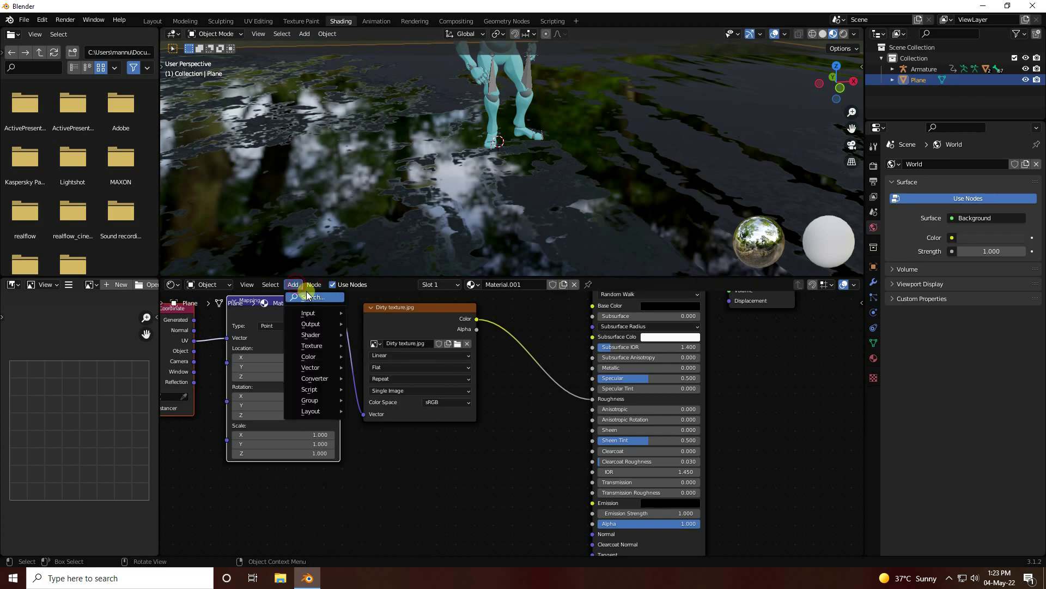
{"action": "left_click", "coordinate": [306, 295]}
{"action": "type", "text": "bump"}
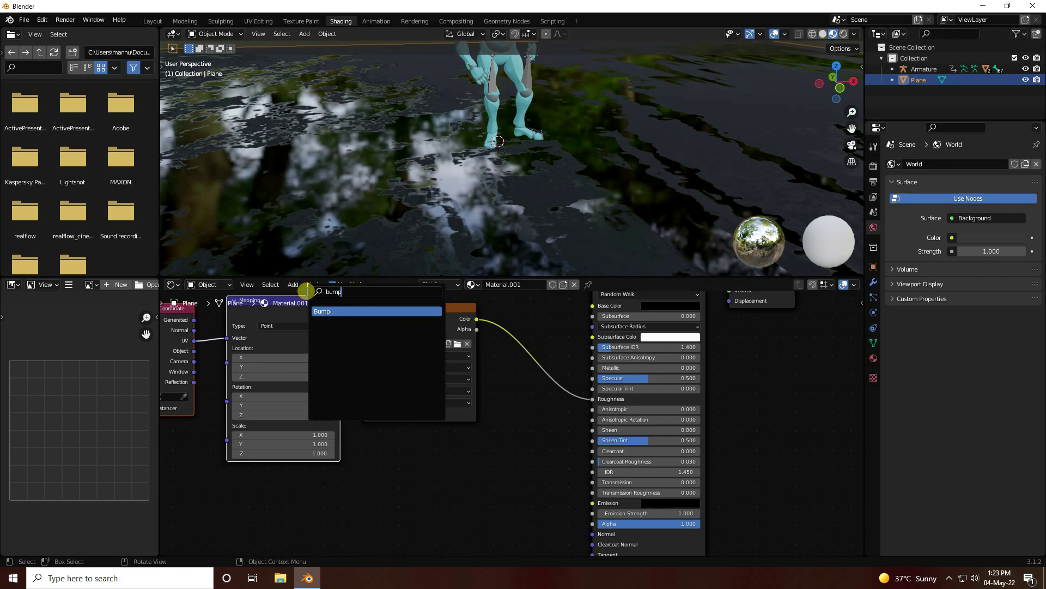
{"action": "left_click", "coordinate": [333, 312]}
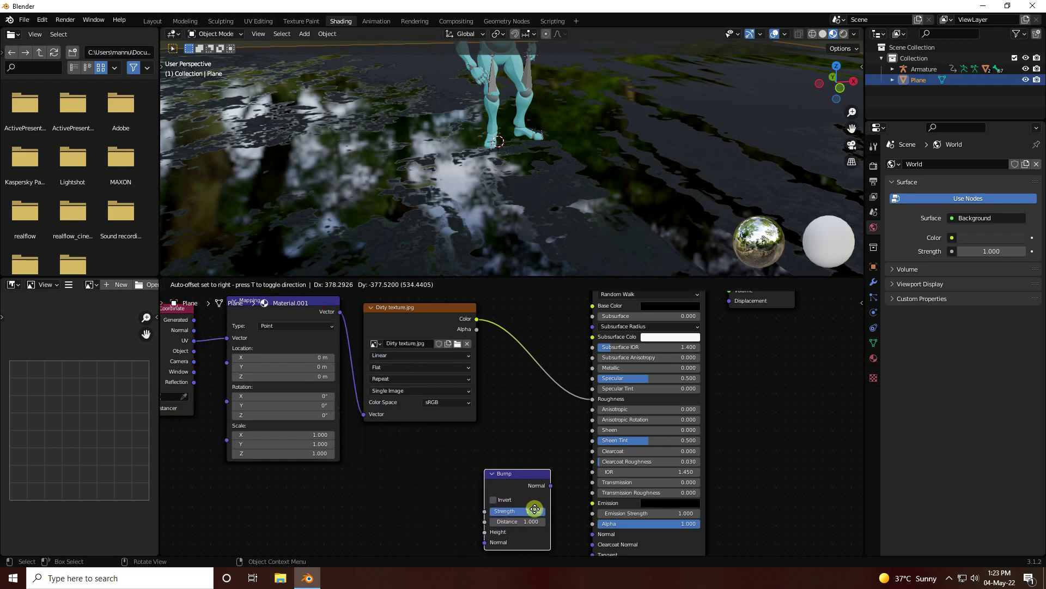
{"action": "left_click", "coordinate": [532, 508]}
{"action": "middle_click_drag", "start_coordinate": [397, 419], "coordinate": [357, 355]}
{"action": "scroll", "coordinate": [332, 358], "scroll_direction": "down", "scroll_amount": 1}
Step: Add a ColorRamp and wire its Color into Bump Height and Bump Normal into the shader Normal
{"action": "left_click", "coordinate": [297, 285]}
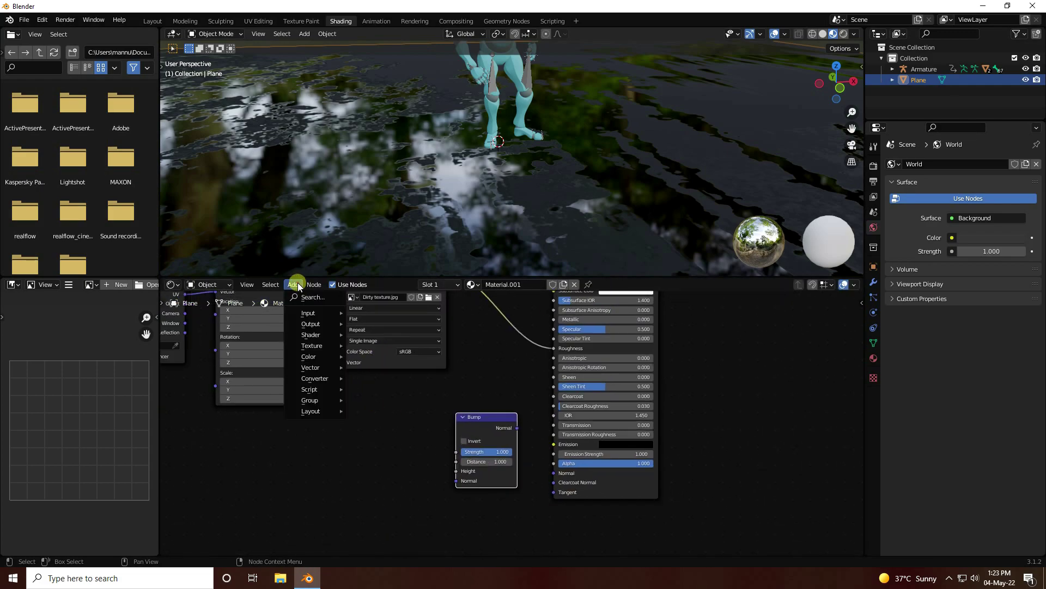
{"action": "left_click", "coordinate": [309, 298]}
{"action": "type", "text": "c"}
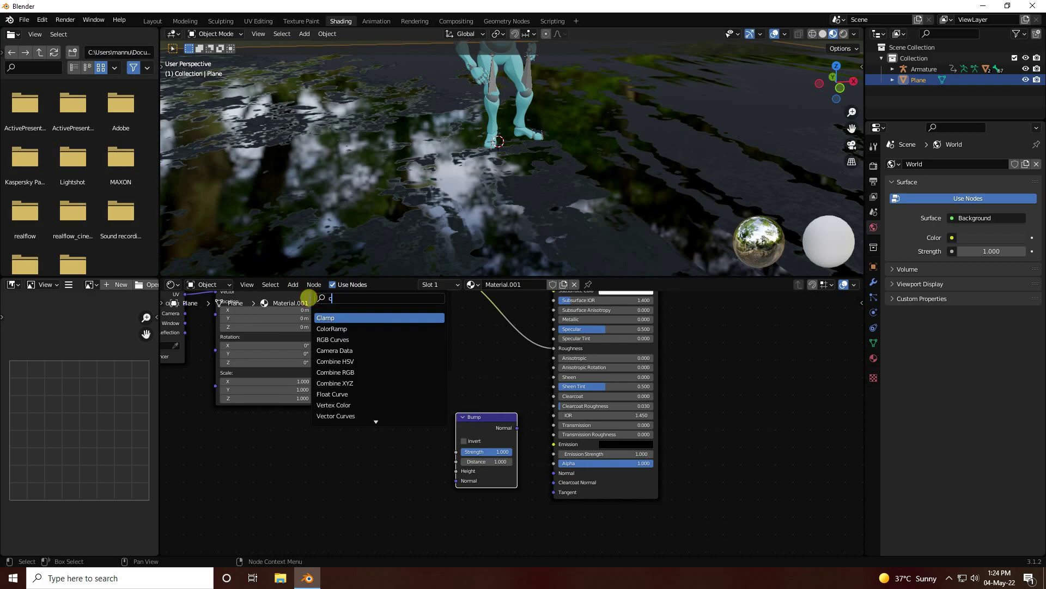
{"action": "type", "text": "olo"}
{"action": "left_click", "coordinate": [340, 318]}
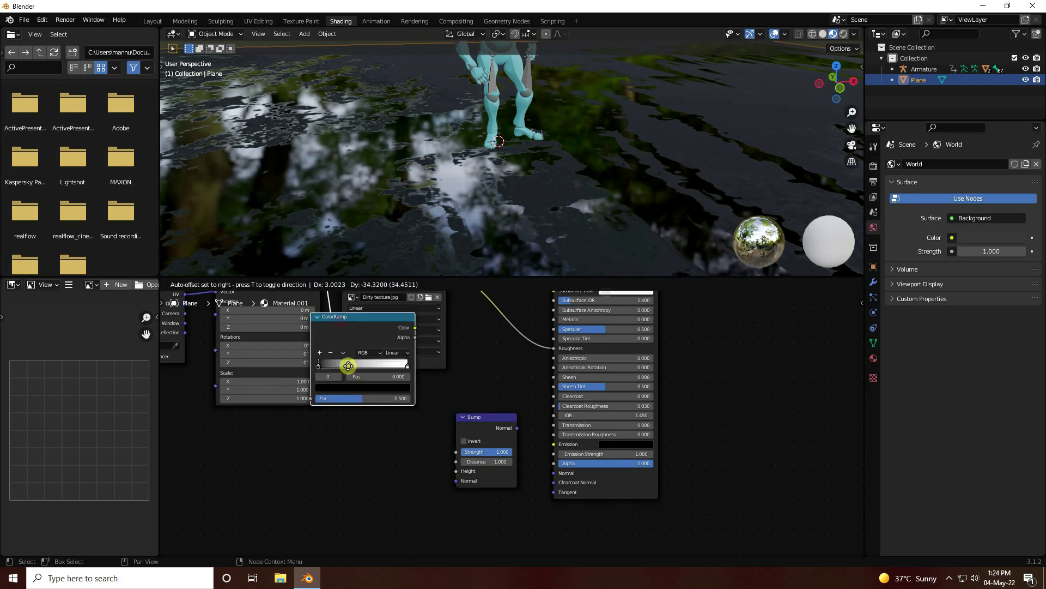
{"action": "left_click", "coordinate": [357, 459]}
{"action": "left_click_drag", "start_coordinate": [428, 428], "coordinate": [454, 471]}
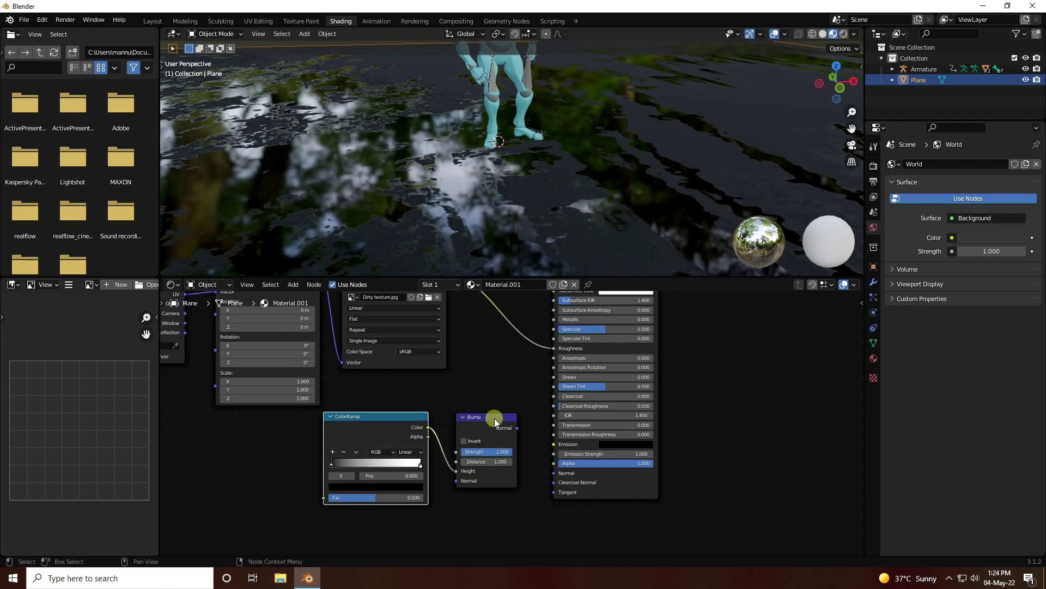
{"action": "left_click_drag", "start_coordinate": [516, 429], "coordinate": [551, 476]}
Step: Feed the image texture's Color into the ColorRamp Fac
{"action": "key", "text": "Home"}
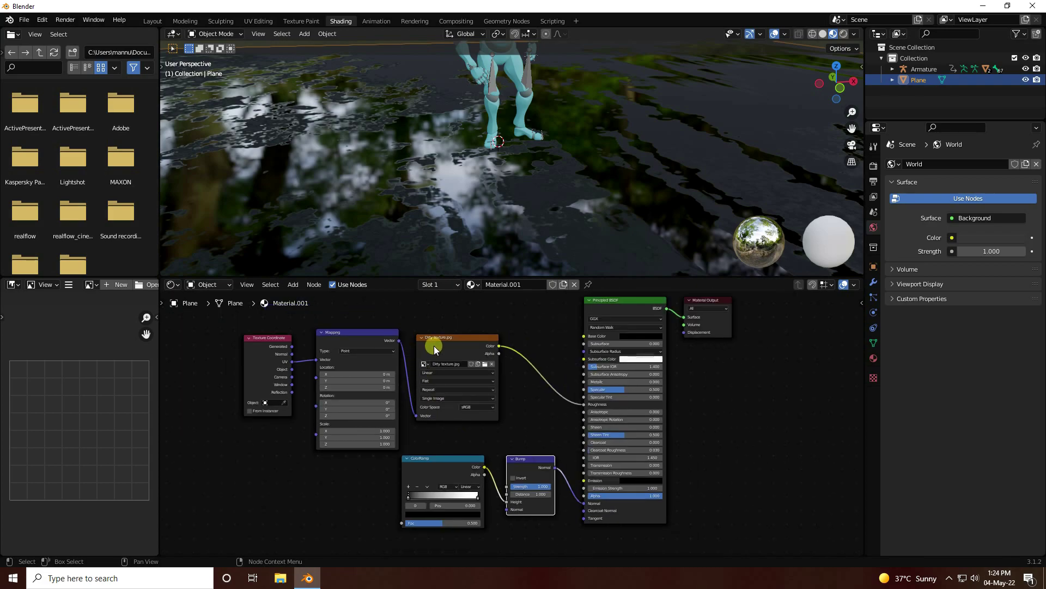
{"action": "left_click_drag", "start_coordinate": [251, 317], "coordinate": [341, 336]}
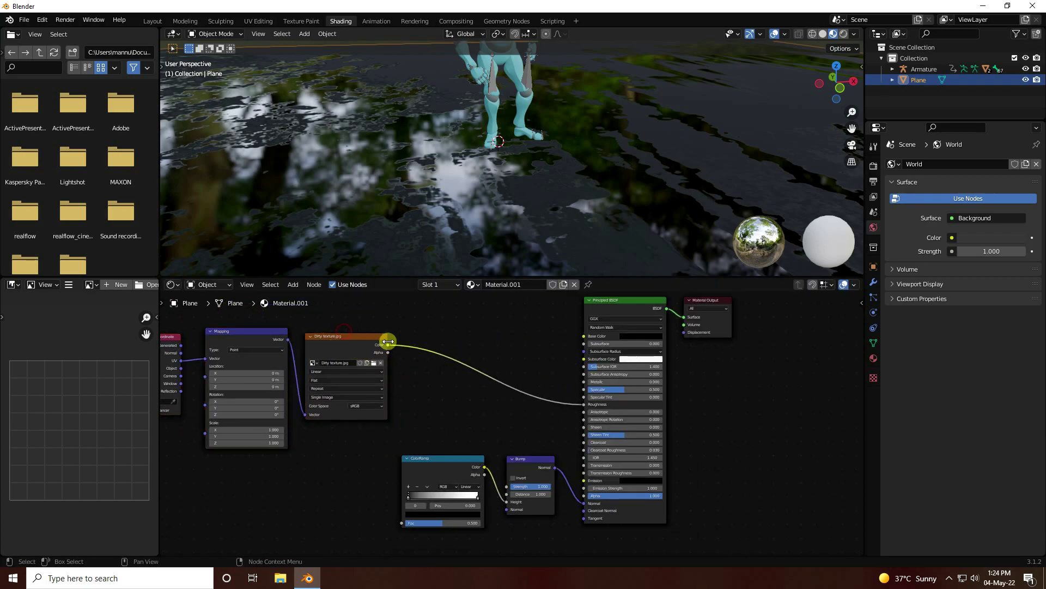
{"action": "left_click_drag", "start_coordinate": [397, 516], "coordinate": [401, 523]}
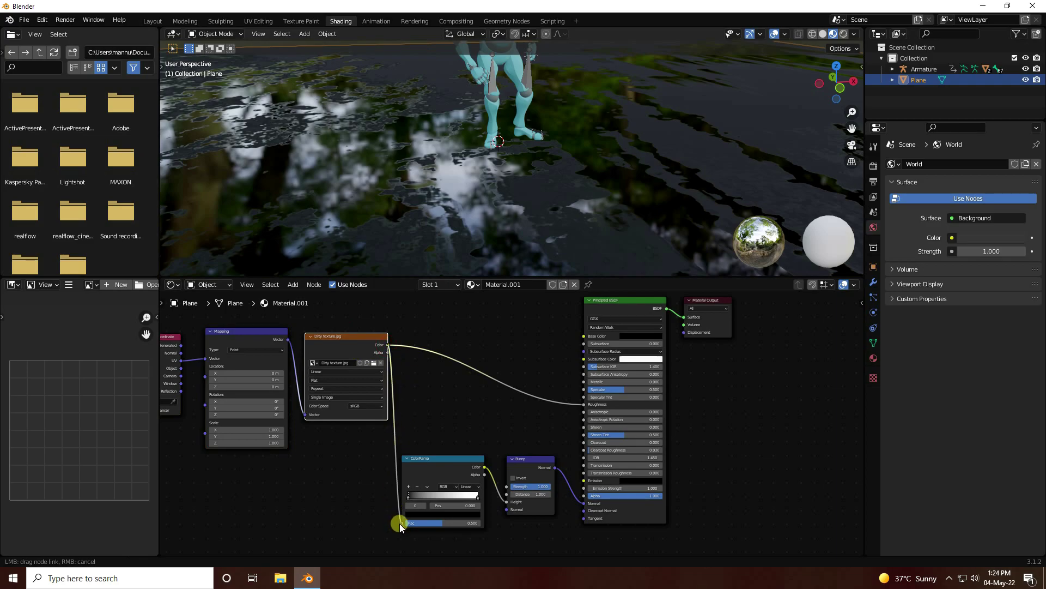
{"action": "middle_click_drag", "start_coordinate": [547, 212], "coordinate": [541, 237]}
{"action": "scroll", "coordinate": [498, 208], "scroll_direction": "down", "scroll_amount": 6}
{"action": "scroll", "coordinate": [498, 155], "scroll_direction": "up", "scroll_amount": 2}
Step: Set the Mapping node's X and Y scale to 2
{"action": "middle_click_drag", "start_coordinate": [449, 355], "coordinate": [588, 381]}
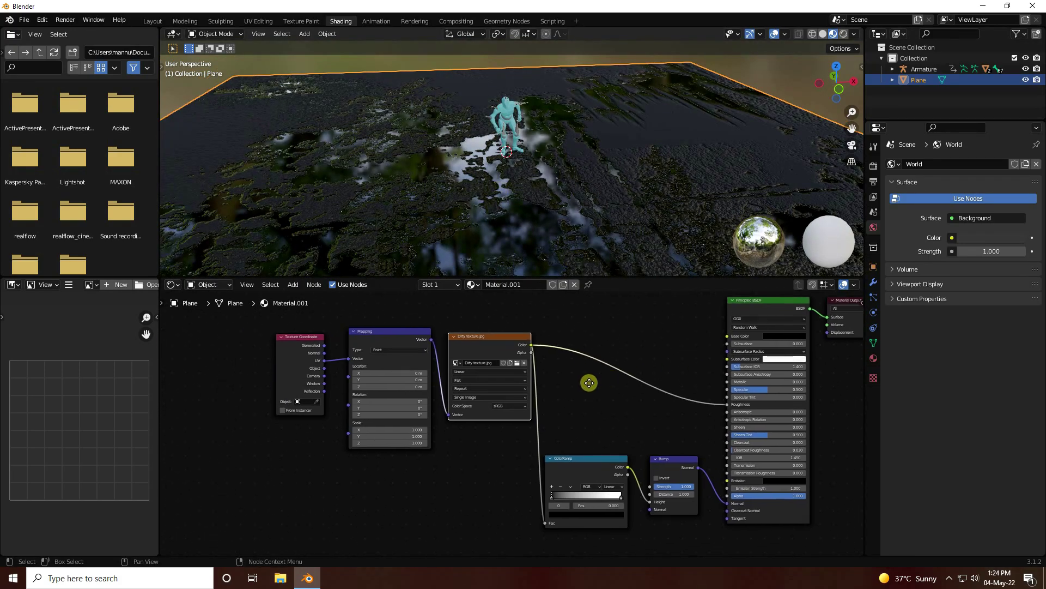
{"action": "scroll", "coordinate": [437, 463], "scroll_direction": "up", "scroll_amount": 5}
{"action": "left_click", "coordinate": [373, 438]}
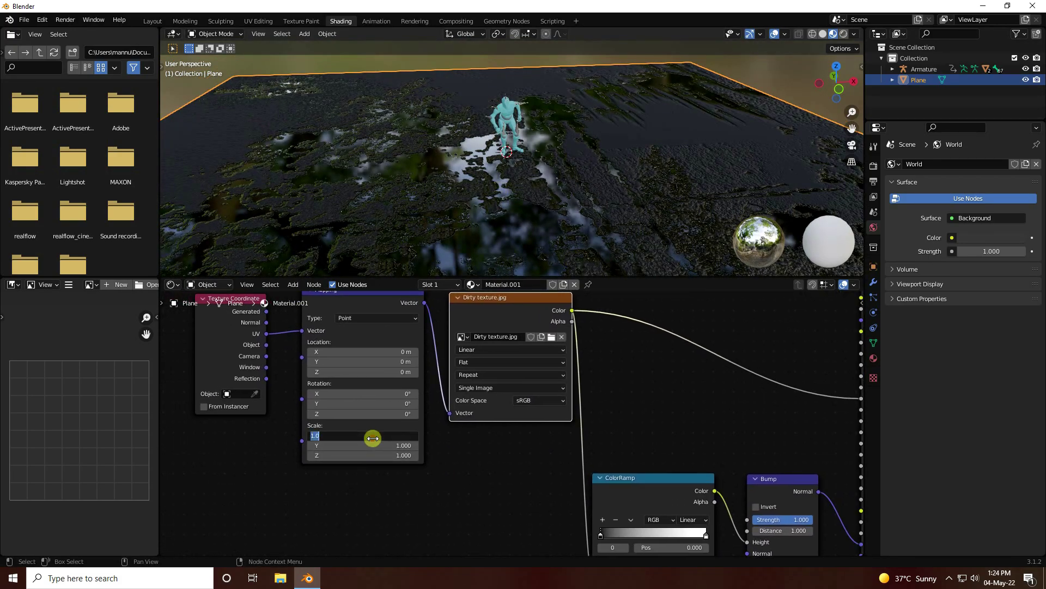
{"action": "type", "text": "2"}
{"action": "key", "text": "Return"}
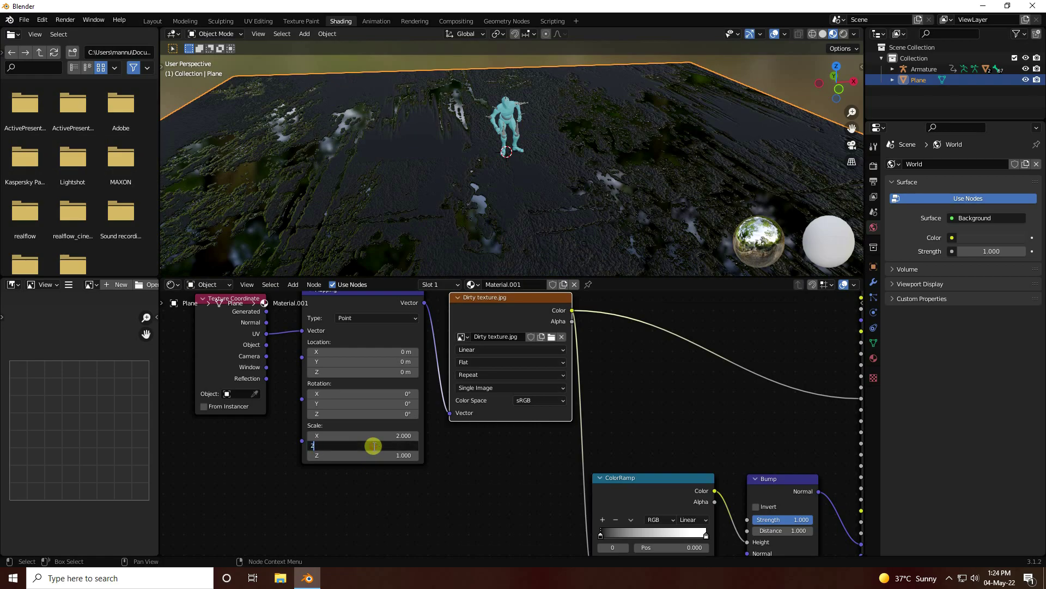
{"action": "left_click", "coordinate": [374, 446]}
{"action": "type", "text": "2"}
{"action": "key", "text": "Return"}
{"action": "scroll", "coordinate": [556, 150], "scroll_direction": "up", "scroll_amount": 3}
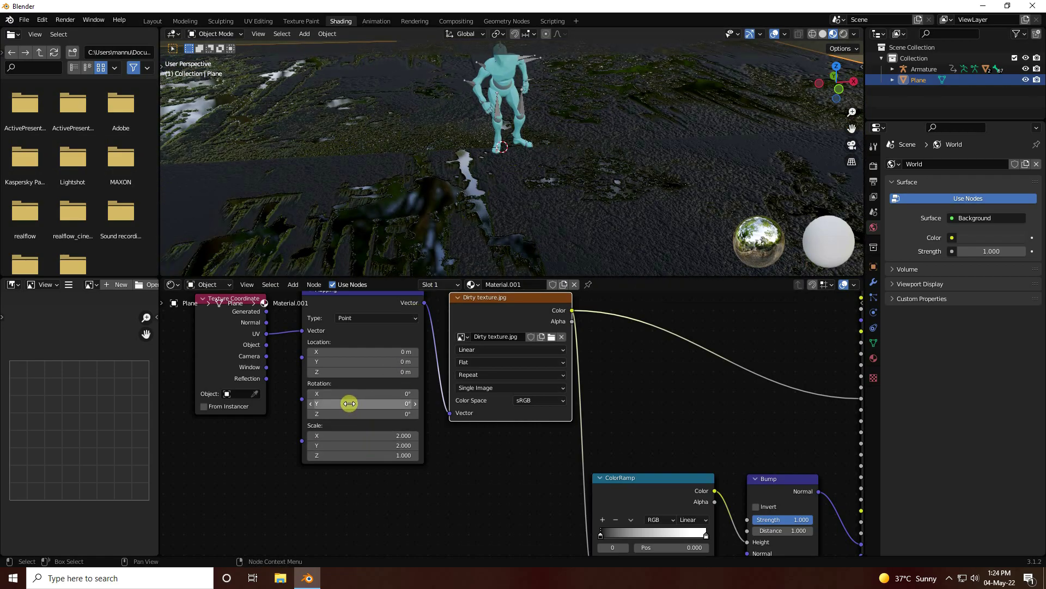
Step: Offset the texture along X and to 0.9 m in Y, and shrink the floor plane slightly
{"action": "mouse_move", "coordinate": [336, 353]}
{"action": "left_mouse_down"}
{"action": "mouse_move", "coordinate": [365, 353]}
{"action": "mouse_move", "coordinate": [351, 361]}
{"action": "left_mouse_up"}
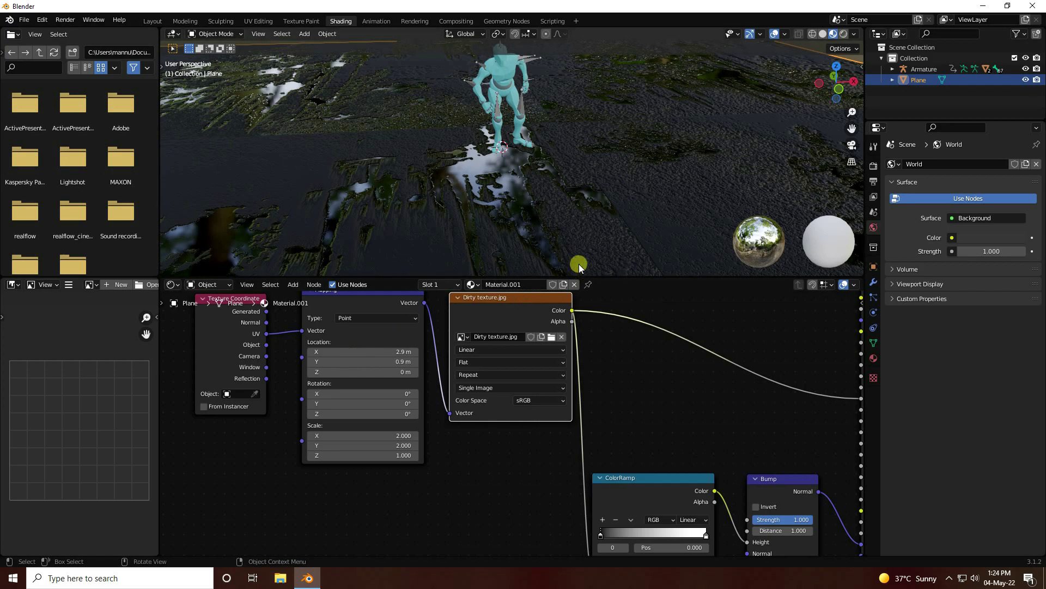
{"action": "middle_click_drag", "start_coordinate": [579, 264], "coordinate": [542, 227]}
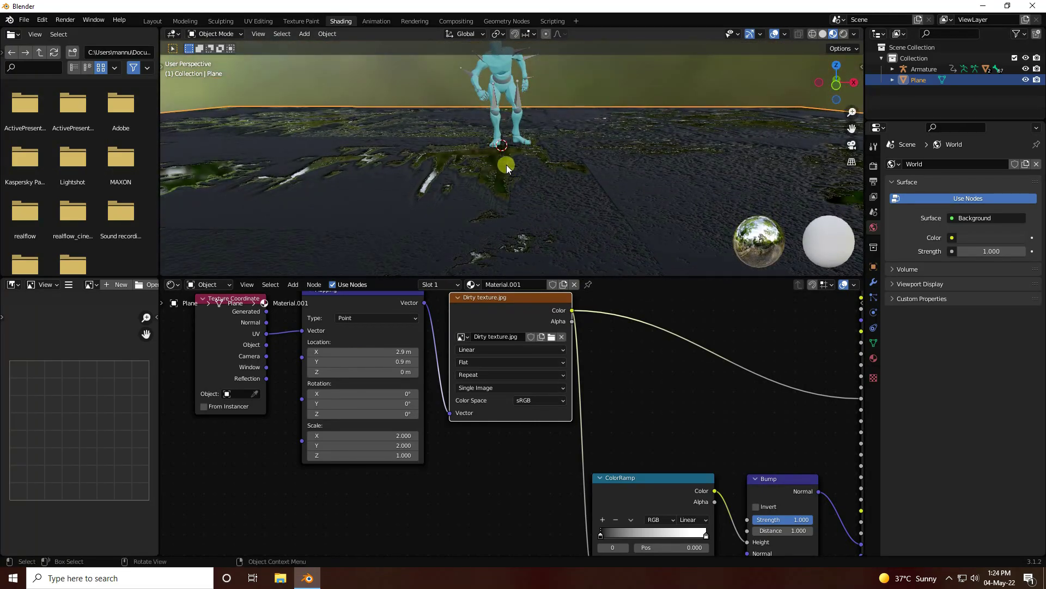
{"action": "middle_click_drag", "start_coordinate": [506, 165], "coordinate": [522, 219]}
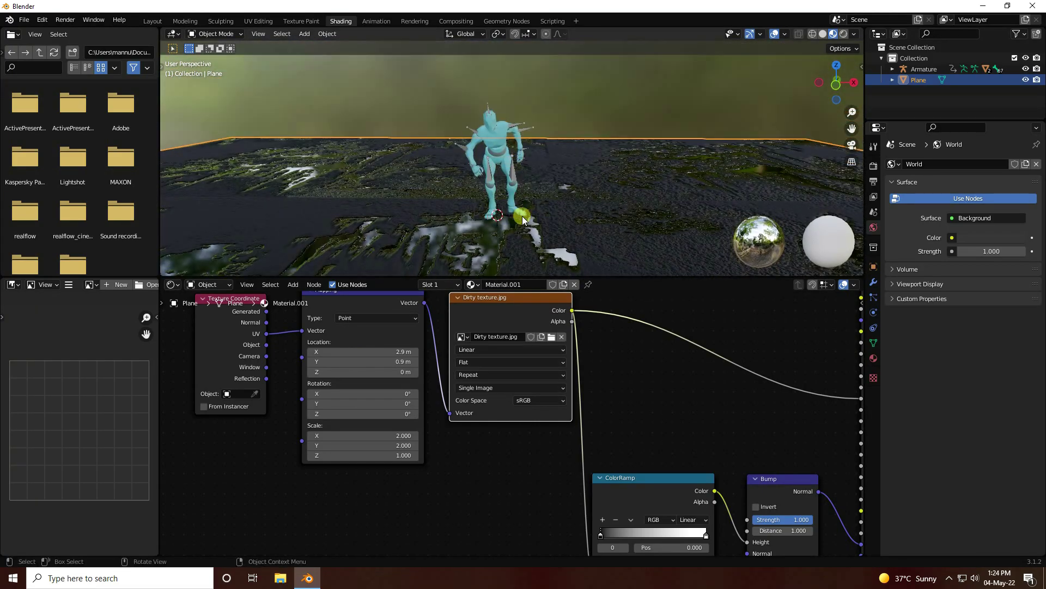
{"action": "key", "text": "s"}
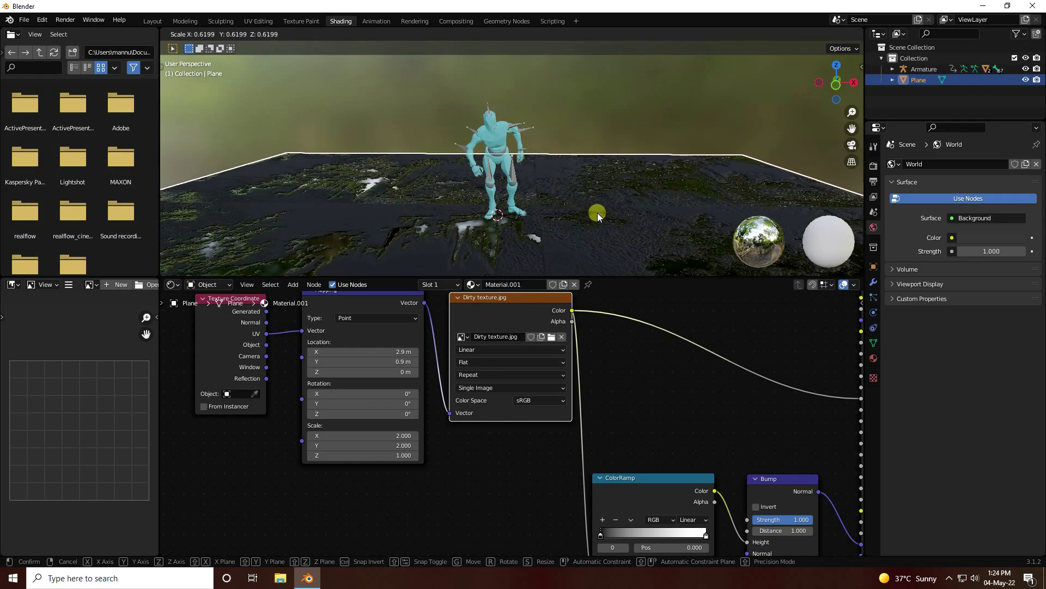
{"action": "left_click", "coordinate": [595, 213]}
{"action": "middle_click_drag", "start_coordinate": [543, 222], "coordinate": [539, 215]}
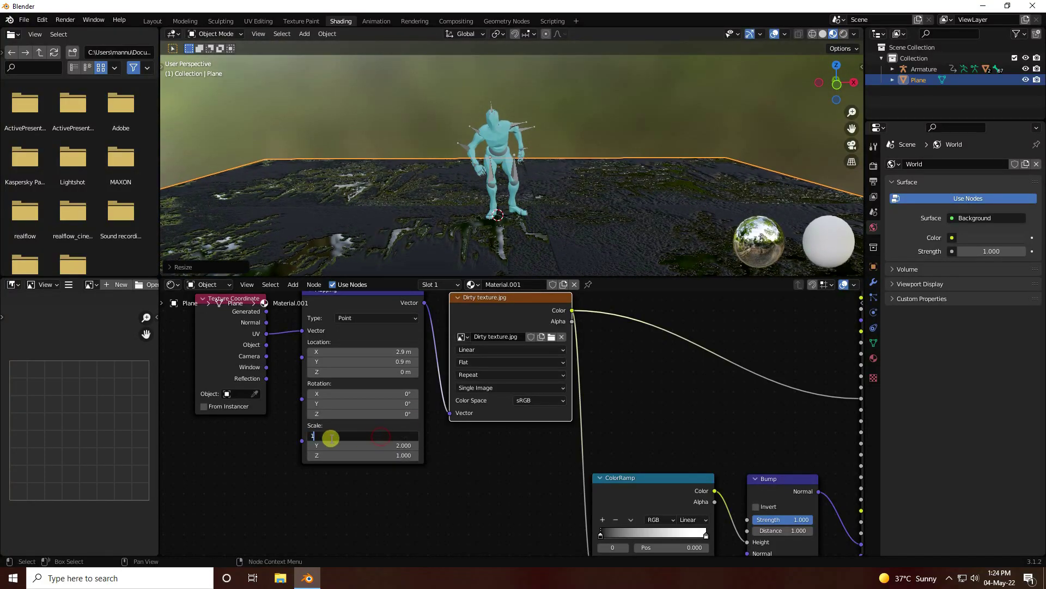
Step: Change the Mapping scale to 1.5 on X and Y and move Location Y to 1.9 m
{"action": "type", "text": ".5"}
{"action": "key", "text": "Tab"}
{"action": "key", "text": "Return"}
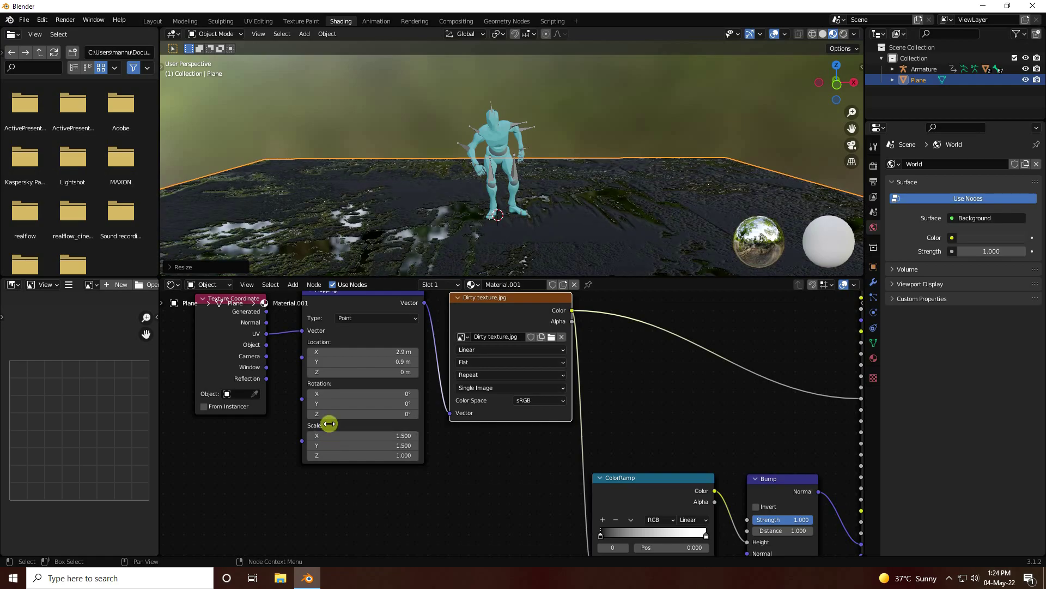
{"action": "left_click_drag", "start_coordinate": [343, 366], "coordinate": [353, 350]}
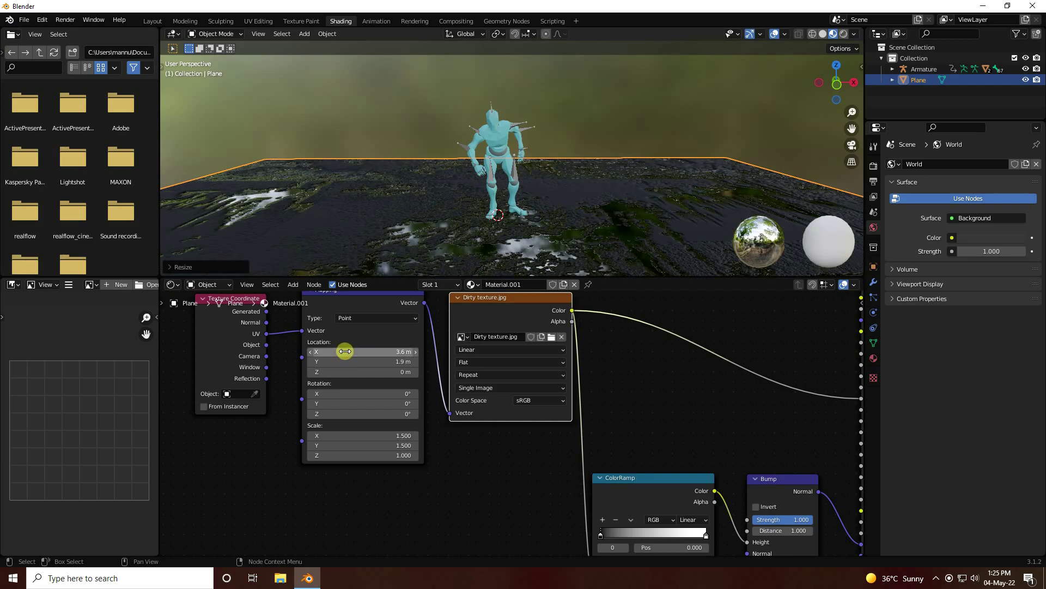
{"action": "middle_click_drag", "start_coordinate": [535, 182], "coordinate": [498, 109]}
{"action": "scroll", "coordinate": [499, 109], "scroll_direction": "up", "scroll_amount": 4}
Step: Expand the Armature in the Outliner and select the Alpha_Surface body object
{"action": "left_click", "coordinate": [535, 98]}
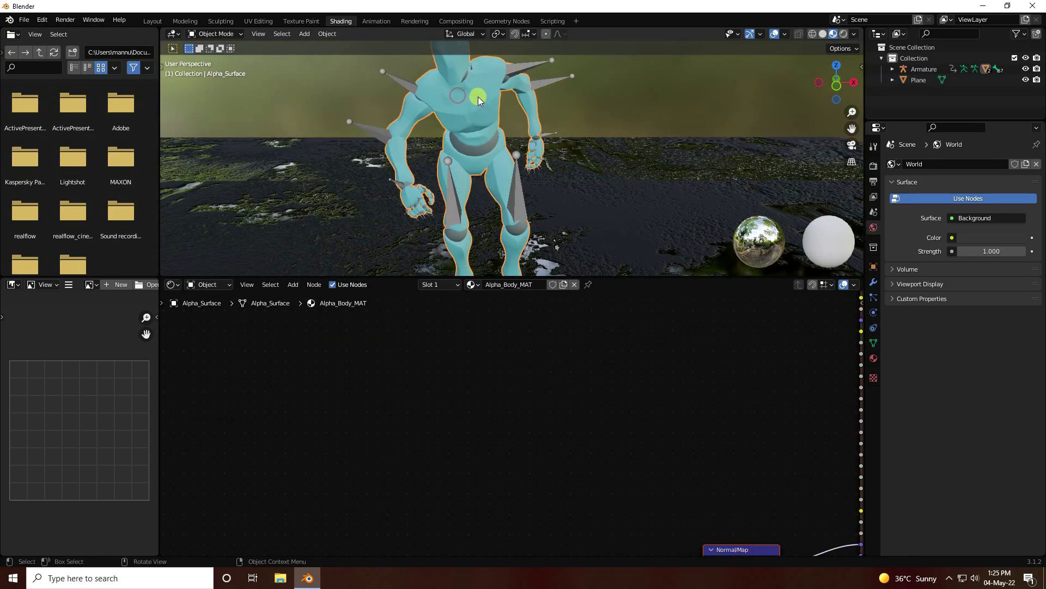
{"action": "left_click", "coordinate": [893, 69]}
{"action": "left_click_drag", "start_coordinate": [921, 120], "coordinate": [921, 213]}
{"action": "left_click", "coordinate": [925, 124]}
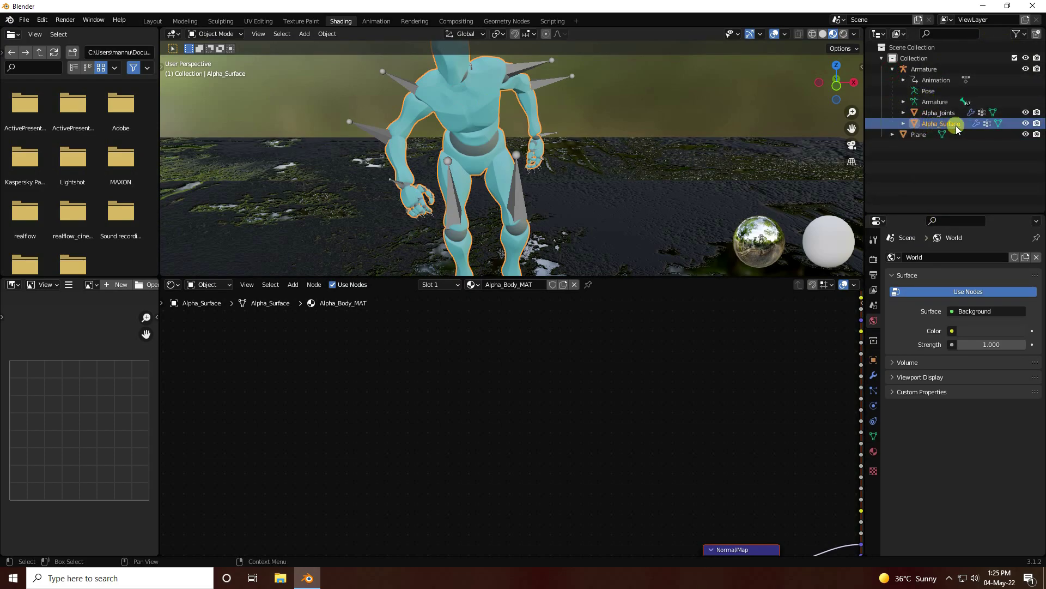
{"action": "left_click", "coordinate": [932, 114]}
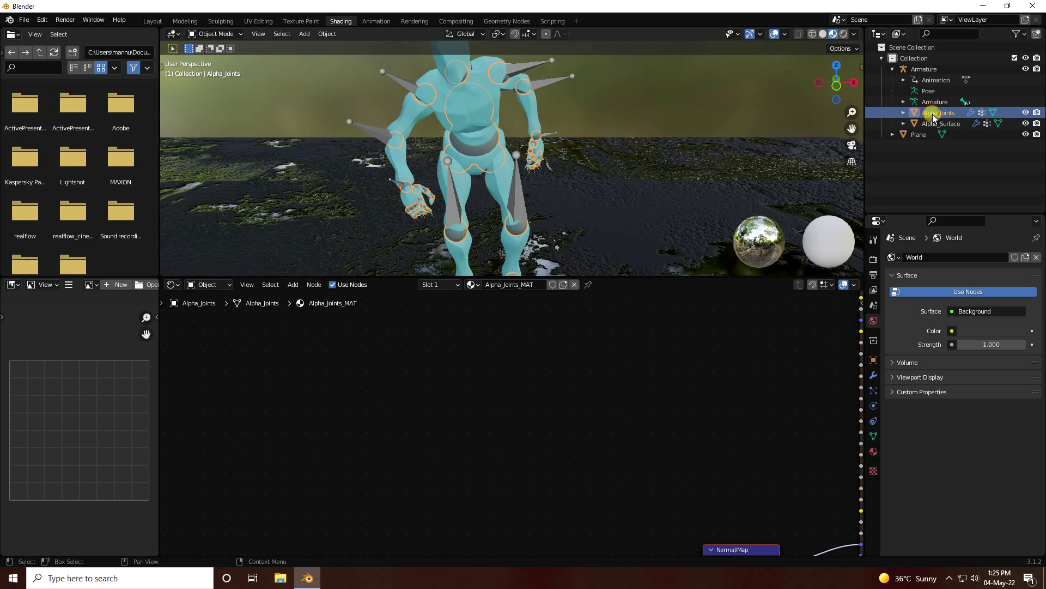
{"action": "left_click", "coordinate": [933, 123]}
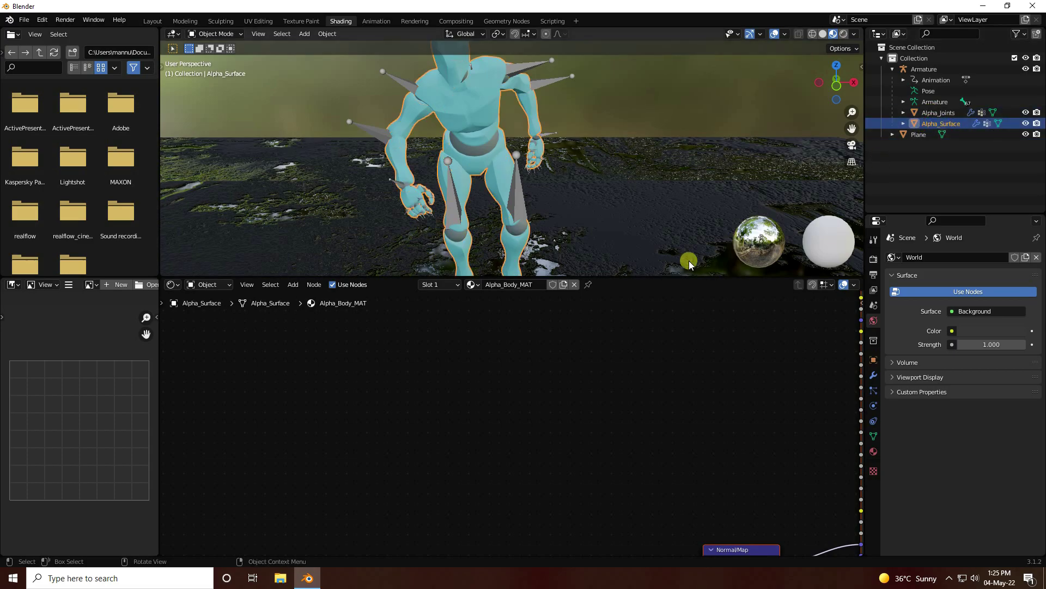
Step: Delete the body material's nodes, unlink Alpha_Body_MAT, and create the new Material.002
{"action": "key", "text": "Home"}
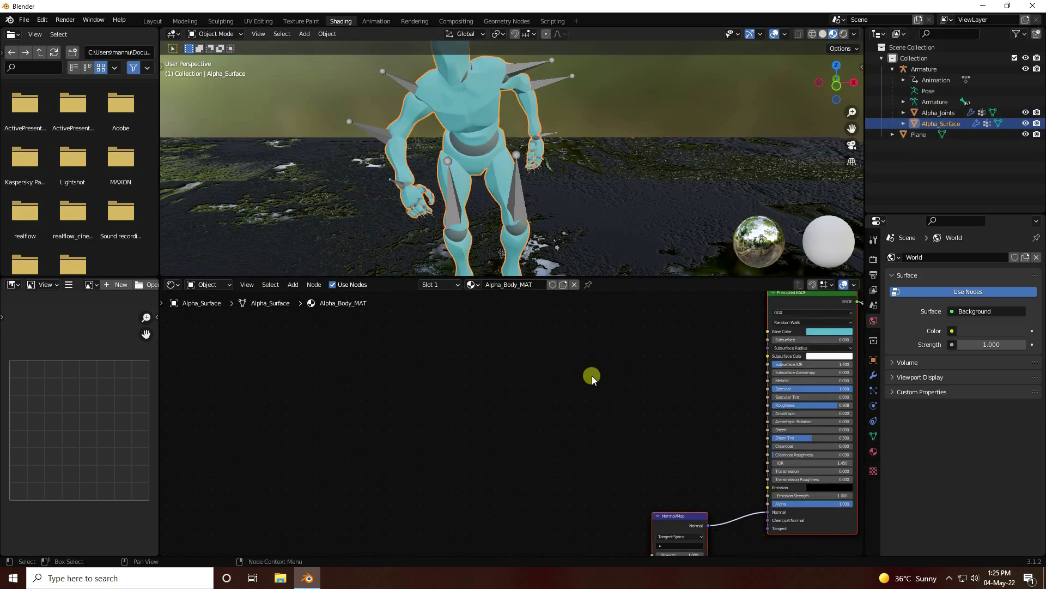
{"action": "left_click_drag", "start_coordinate": [330, 351], "coordinate": [764, 513]}
{"action": "key", "text": "Delete"}
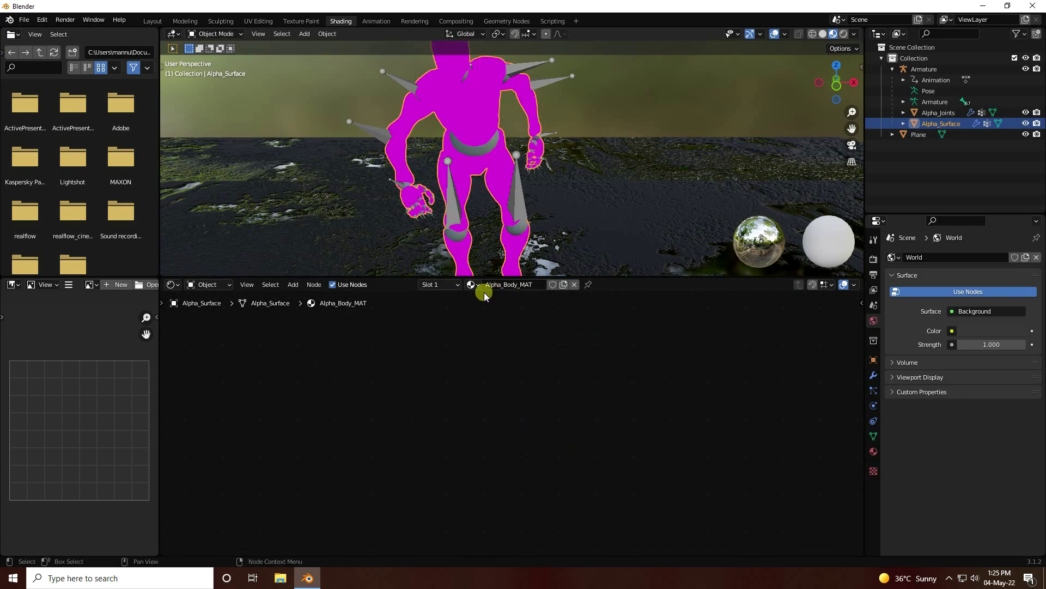
{"action": "left_click", "coordinate": [573, 284]}
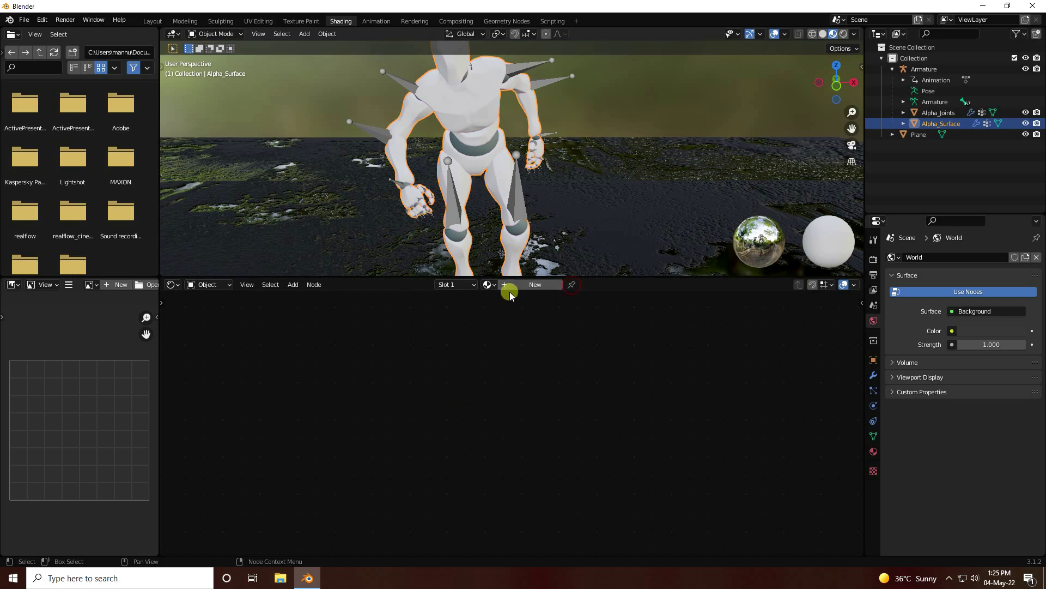
{"action": "left_click", "coordinate": [523, 284]}
{"action": "scroll", "coordinate": [476, 420], "scroll_direction": "up", "scroll_amount": 3}
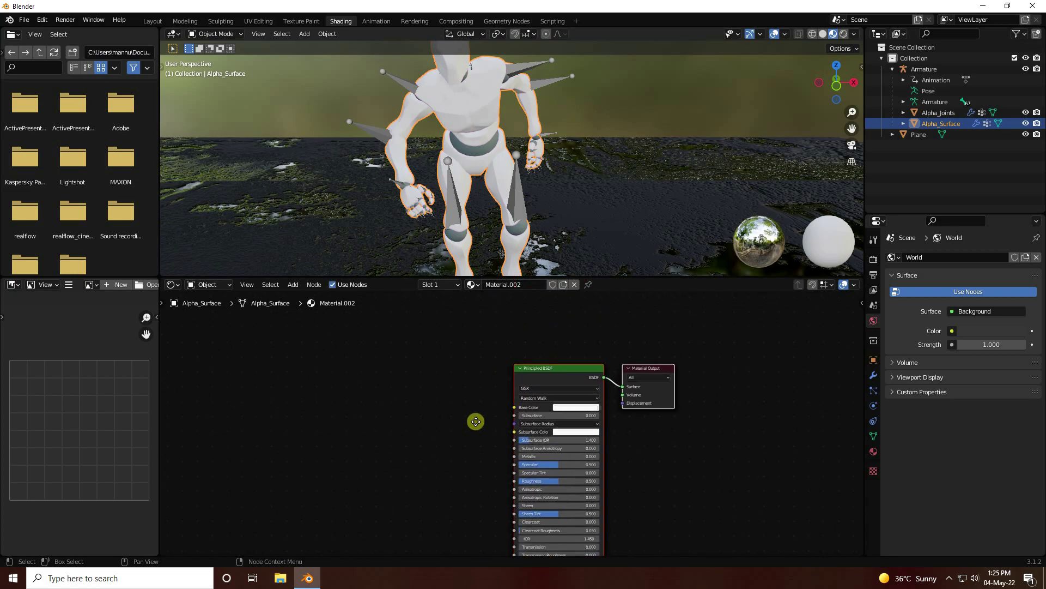
{"action": "left_click", "coordinate": [507, 336]}
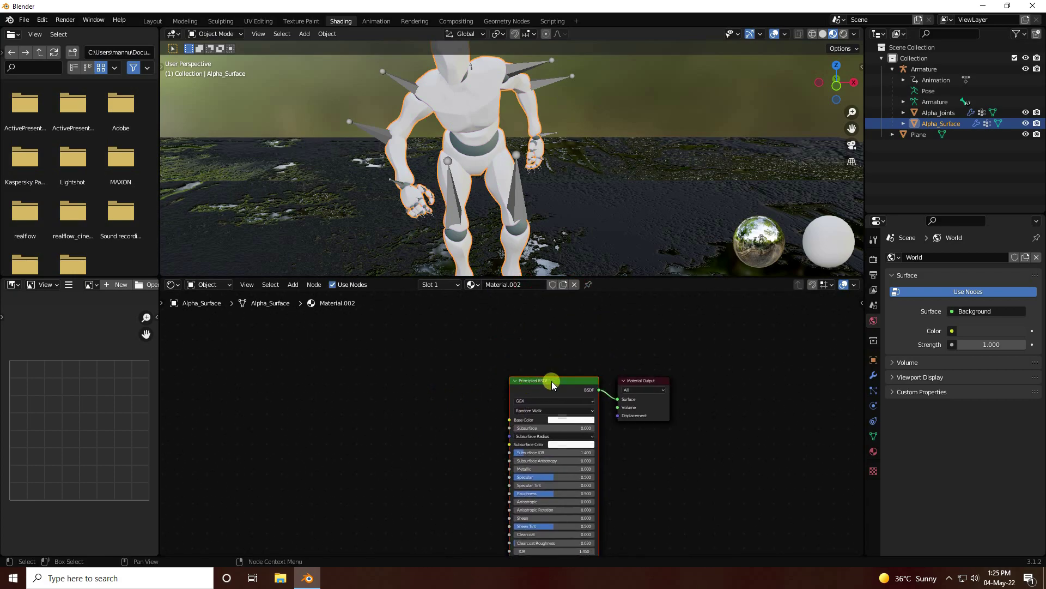
Step: Replace the Principled BSDF with a Mix Shader connected to the Material Output Surface
{"action": "key", "text": "x"}
{"action": "left_click", "coordinate": [292, 284]}
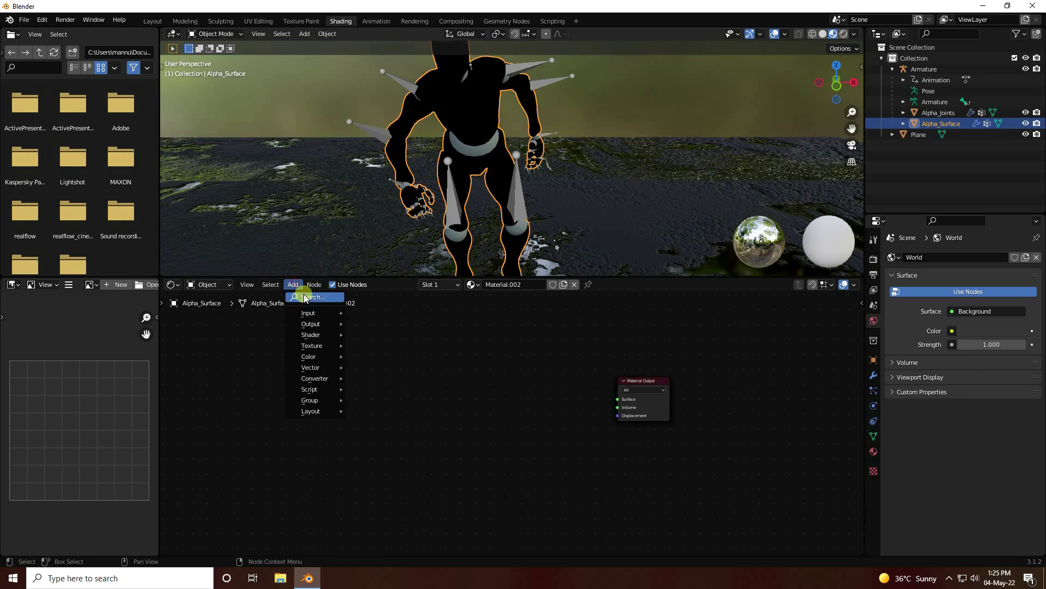
{"action": "left_click", "coordinate": [330, 297]}
{"action": "type", "text": "mi"}
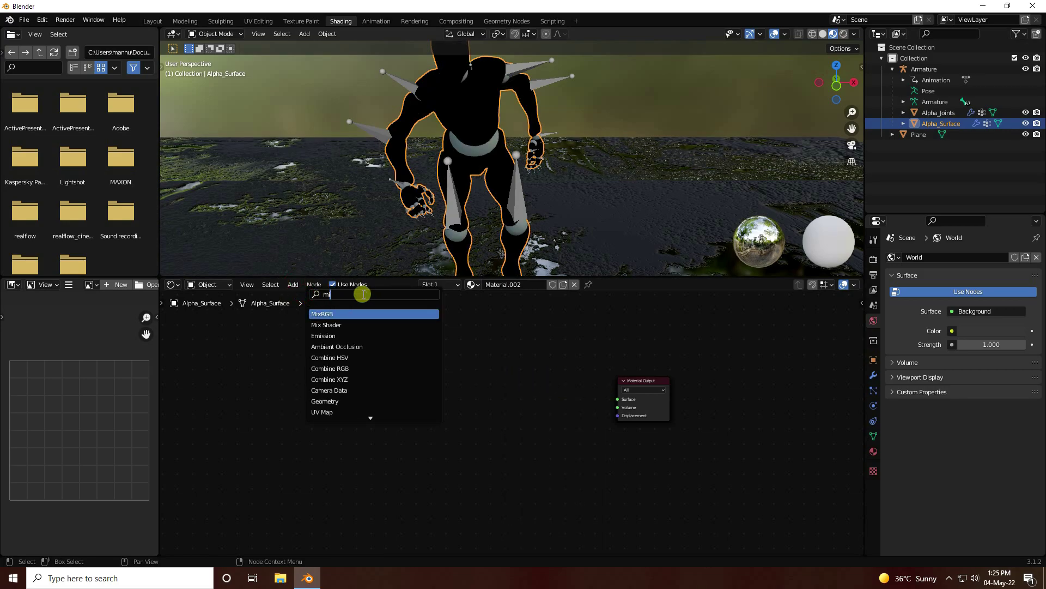
{"action": "type", "text": "x"}
{"action": "left_click", "coordinate": [338, 325]}
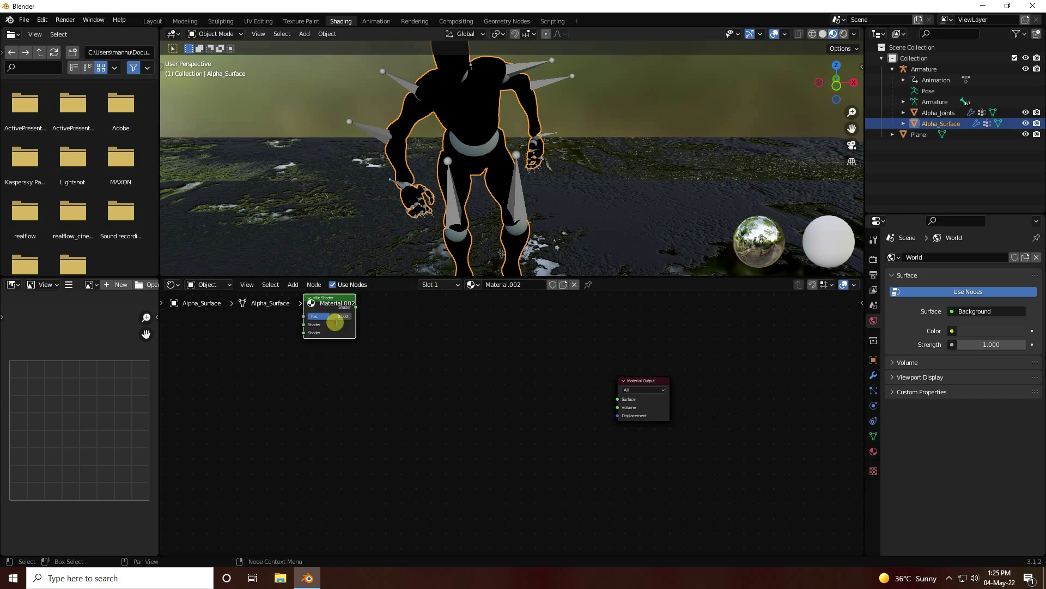
{"action": "left_click", "coordinate": [638, 436]}
{"action": "scroll", "coordinate": [708, 392], "scroll_direction": "up", "scroll_amount": 3}
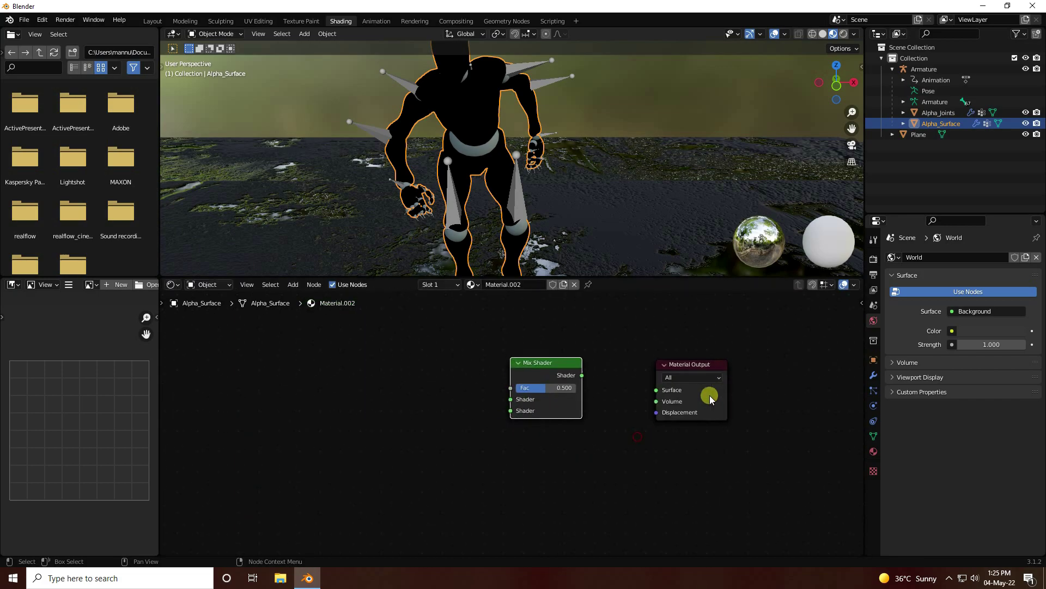
{"action": "middle_click_drag", "start_coordinate": [762, 365], "coordinate": [659, 374]}
{"action": "left_click_drag", "start_coordinate": [490, 376], "coordinate": [577, 393]}
{"action": "left_click_drag", "start_coordinate": [456, 375], "coordinate": [491, 380]}
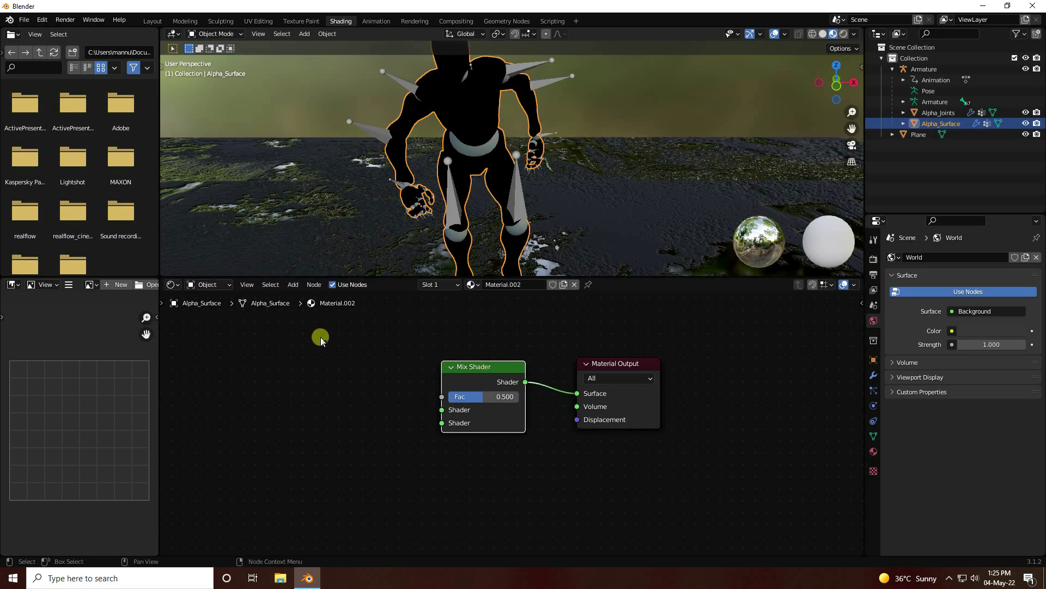
Step: Add an Emission node feeding the Mix Shader's second shader input
{"action": "left_click", "coordinate": [293, 284]}
{"action": "type", "text": "e"}
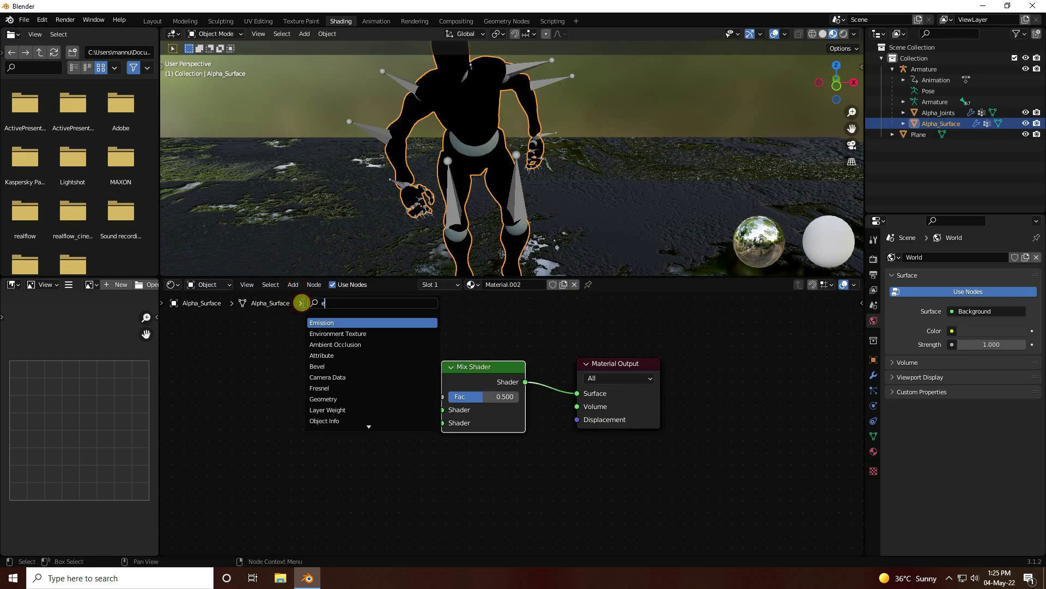
{"action": "type", "text": "mi"}
{"action": "left_click", "coordinate": [317, 322]}
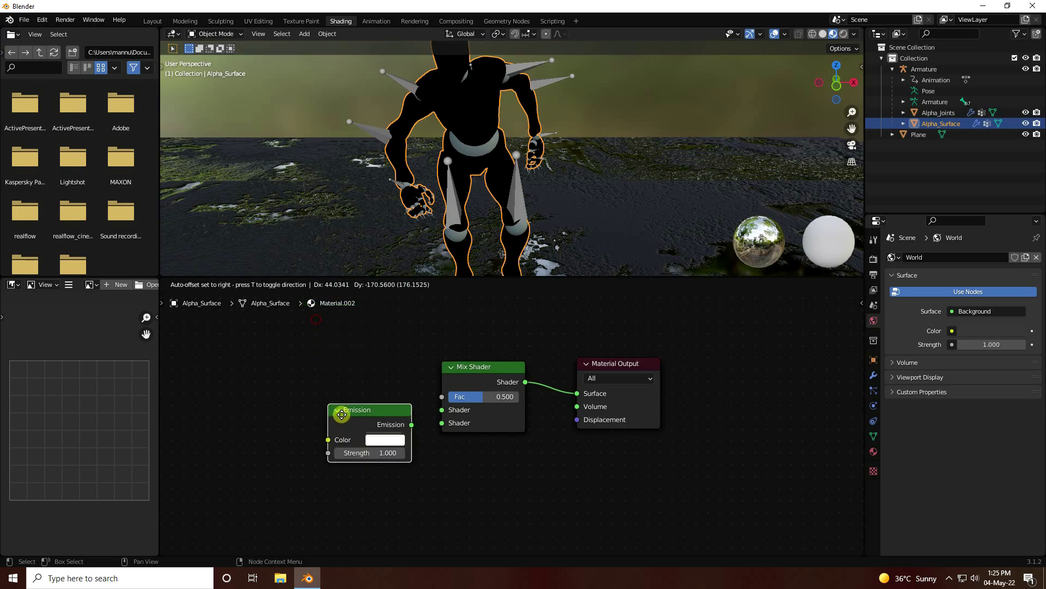
{"action": "left_click", "coordinate": [299, 431]}
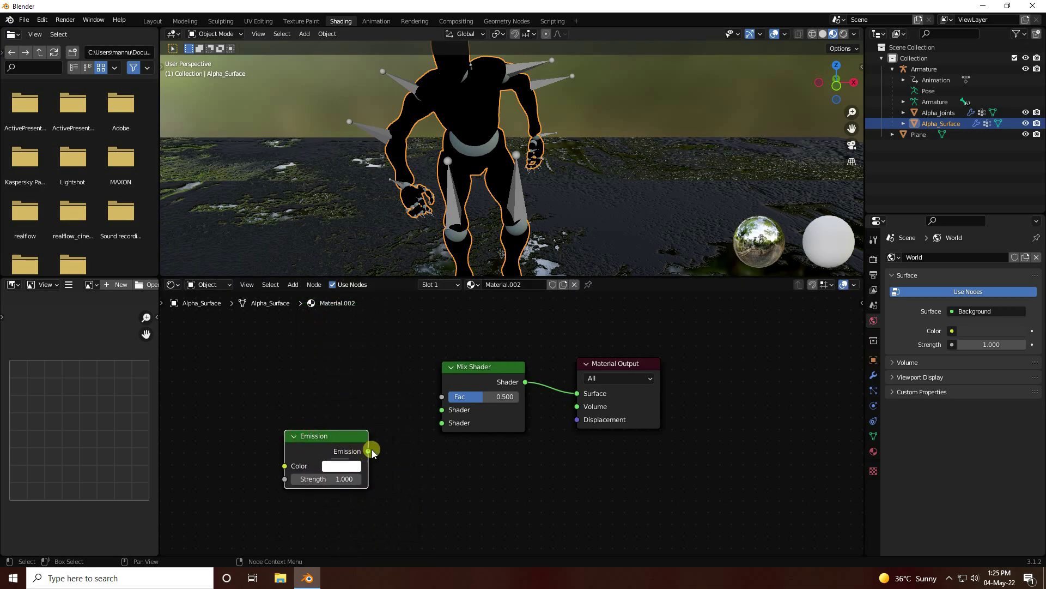
{"action": "left_click_drag", "start_coordinate": [370, 451], "coordinate": [441, 423]}
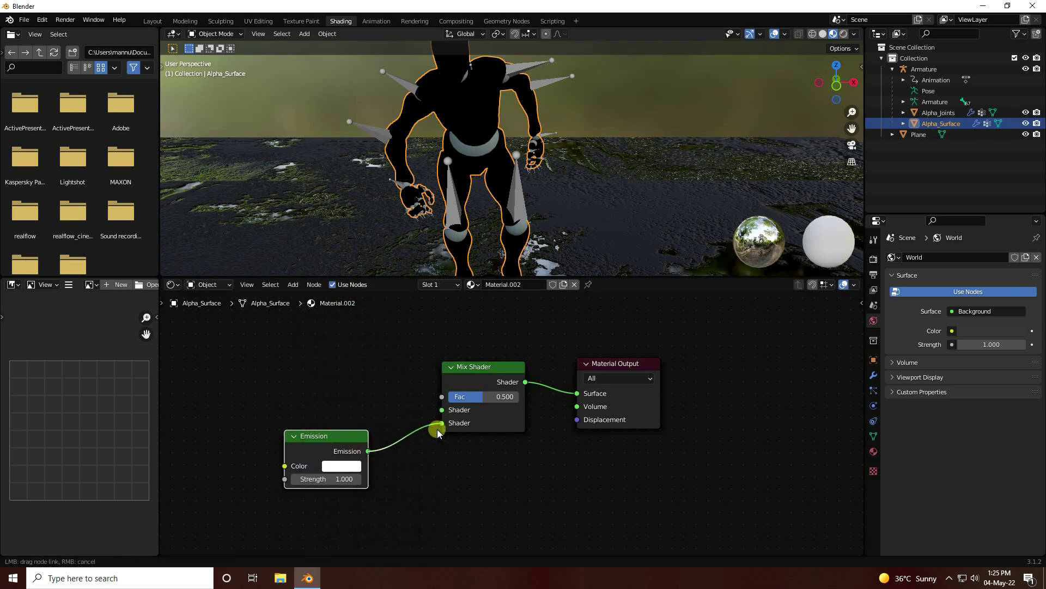
Step: Make the Emission orange with hue 0.024 and saturation 1, at strength 20
{"action": "left_click", "coordinate": [334, 466]}
{"action": "left_click", "coordinate": [359, 414]}
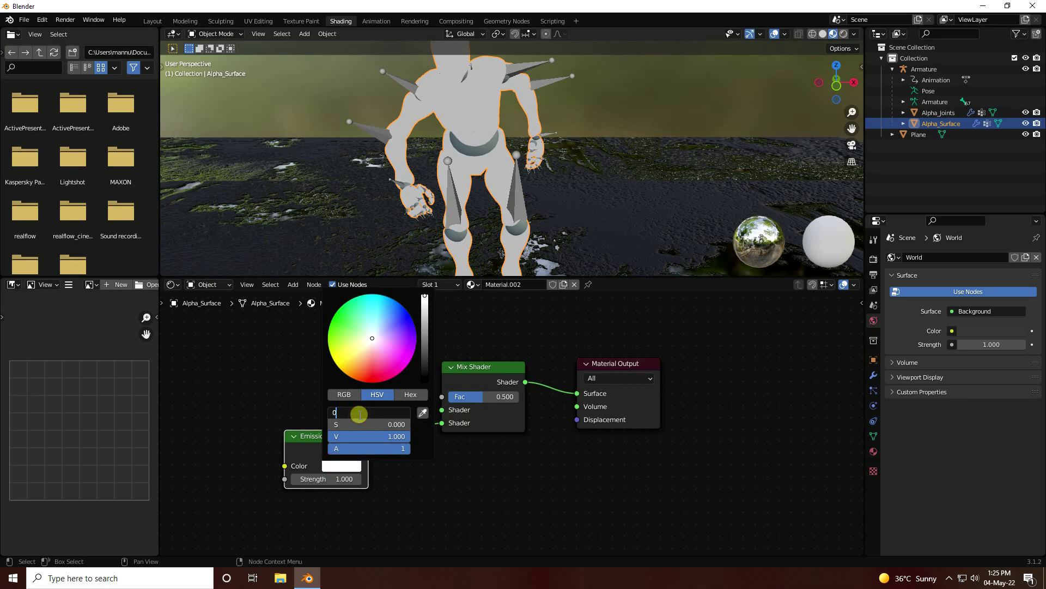
{"action": "type", "text": ".024"}
{"action": "key", "text": "Tab"}
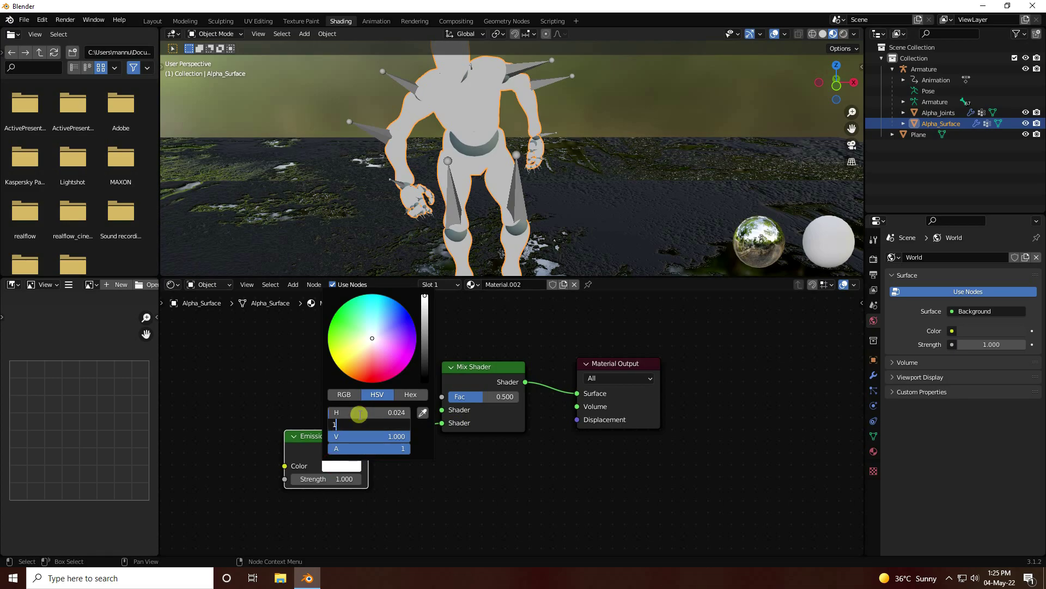
{"action": "type", "text": "1"}
{"action": "key", "text": "Return"}
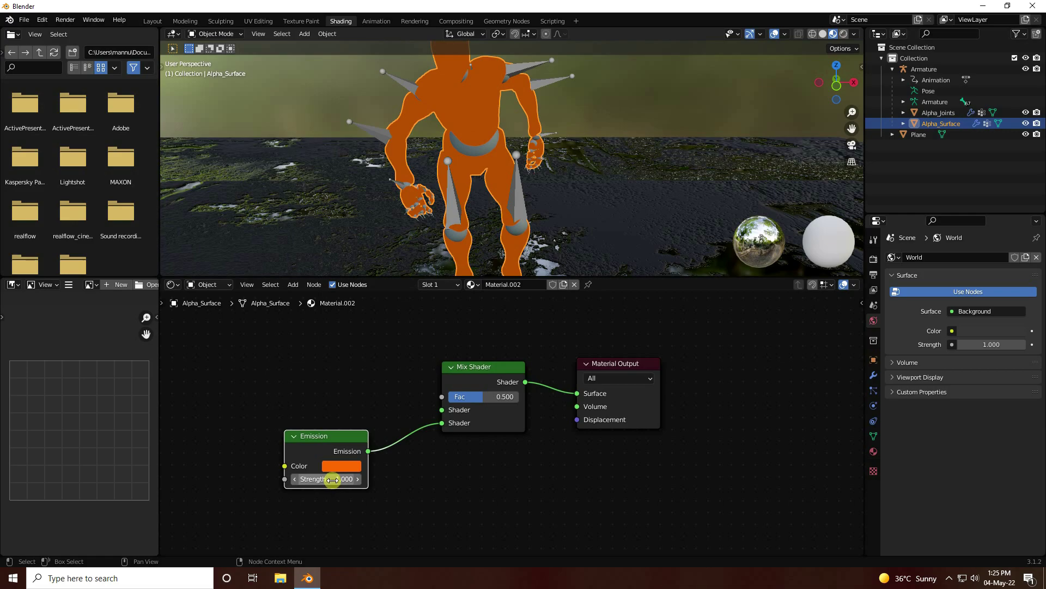
{"action": "left_click", "coordinate": [333, 480]}
{"action": "type", "text": "20"}
{"action": "key", "text": "Return"}
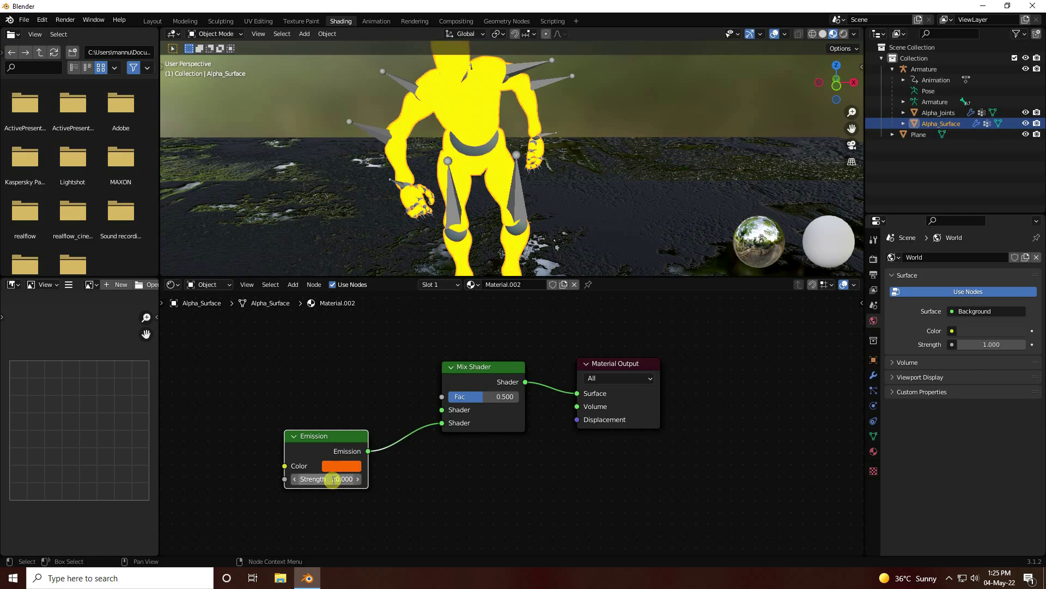
Step: Add a Transparent BSDF connected to the Mix Shader's first shader input
{"action": "left_click", "coordinate": [293, 285]}
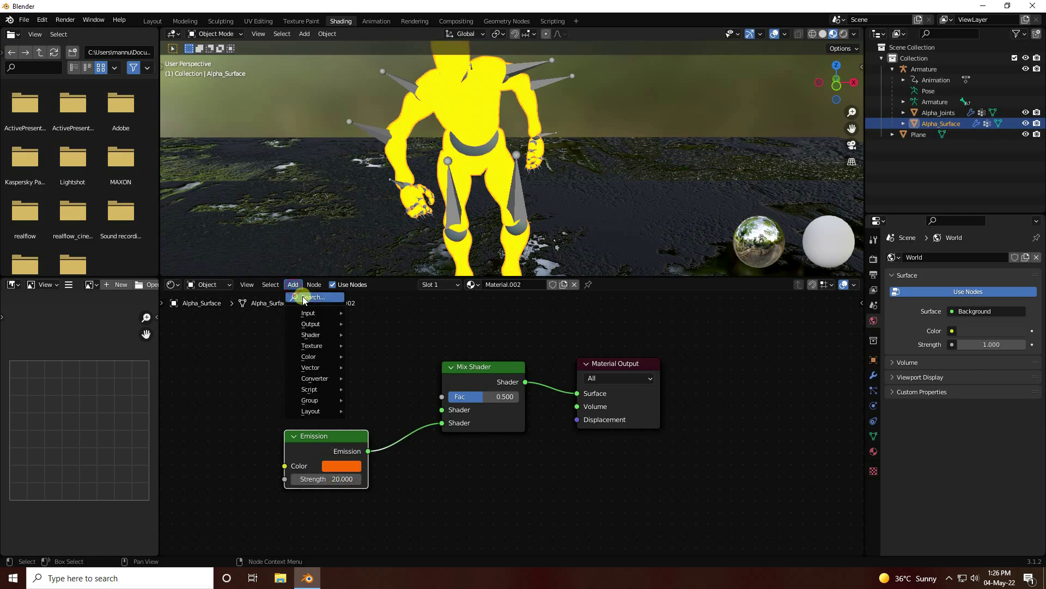
{"action": "left_click", "coordinate": [305, 297]}
{"action": "type", "text": "t"}
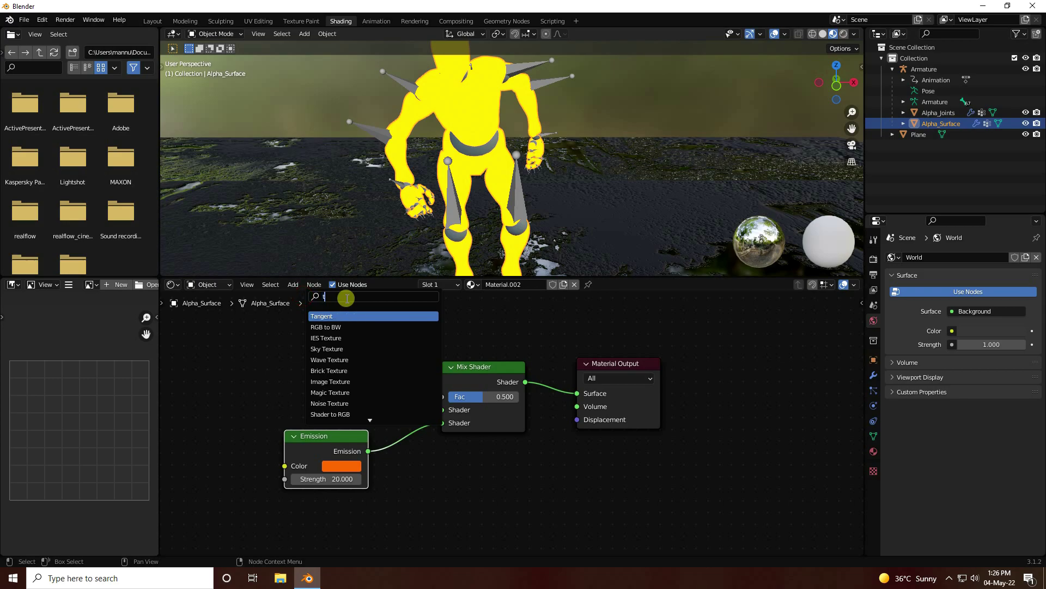
{"action": "type", "text": "ran"}
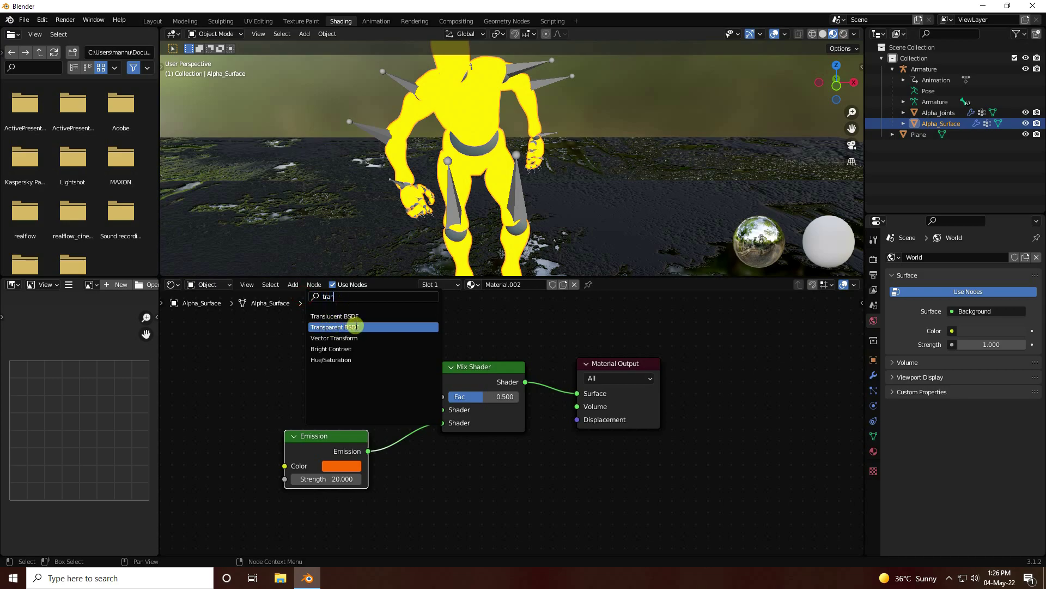
{"action": "left_click", "coordinate": [358, 327]}
{"action": "left_click", "coordinate": [347, 394]}
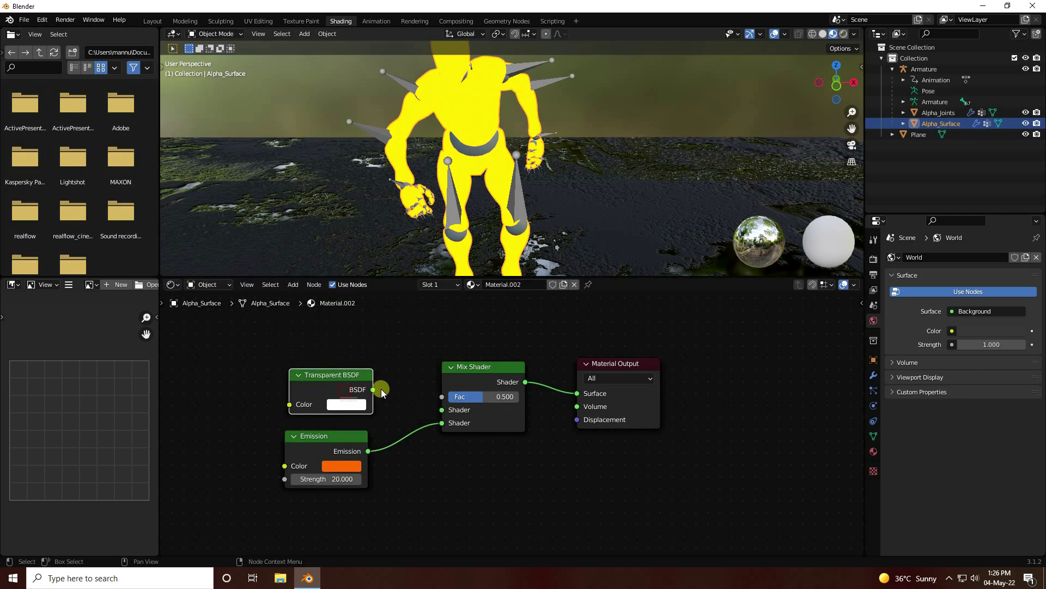
{"action": "left_click_drag", "start_coordinate": [381, 388], "coordinate": [442, 410]}
{"action": "middle_click_drag", "start_coordinate": [486, 456], "coordinate": [553, 514]}
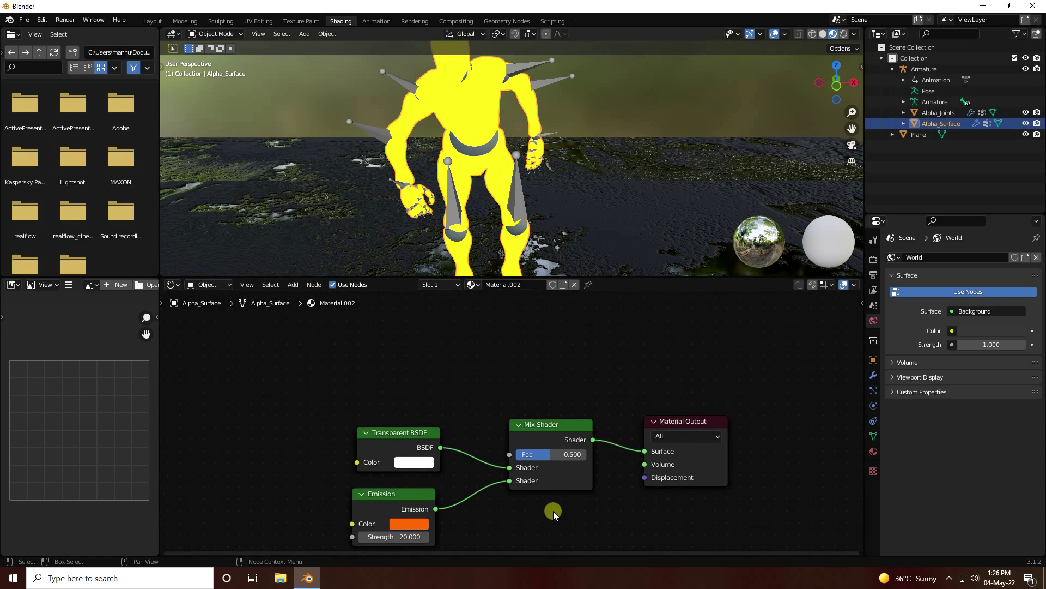
{"action": "left_click_drag", "start_coordinate": [381, 430], "coordinate": [376, 430]}
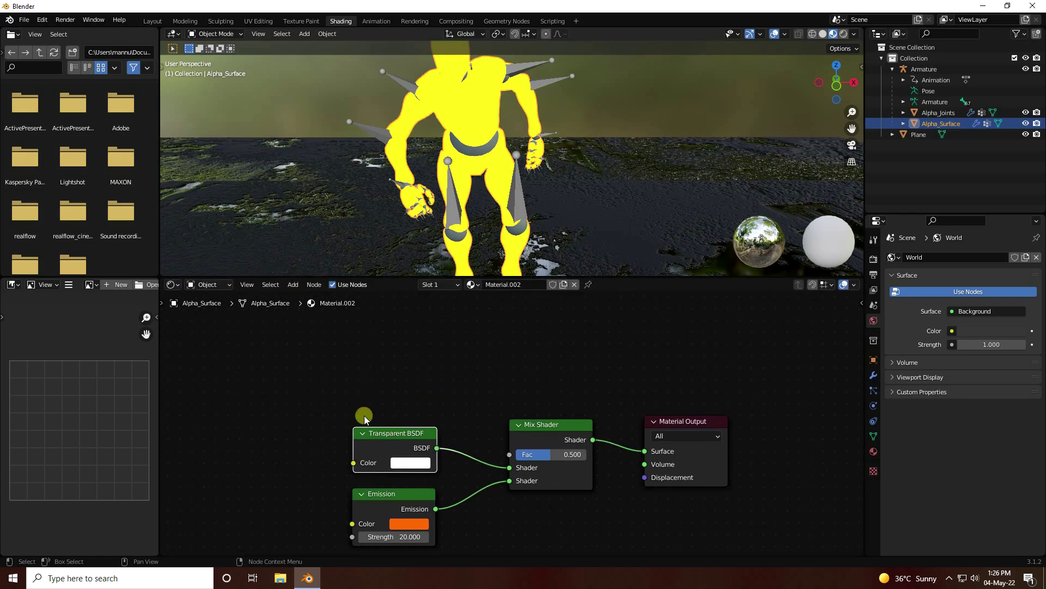
{"action": "left_click", "coordinate": [298, 289]}
{"action": "left_click", "coordinate": [304, 295]}
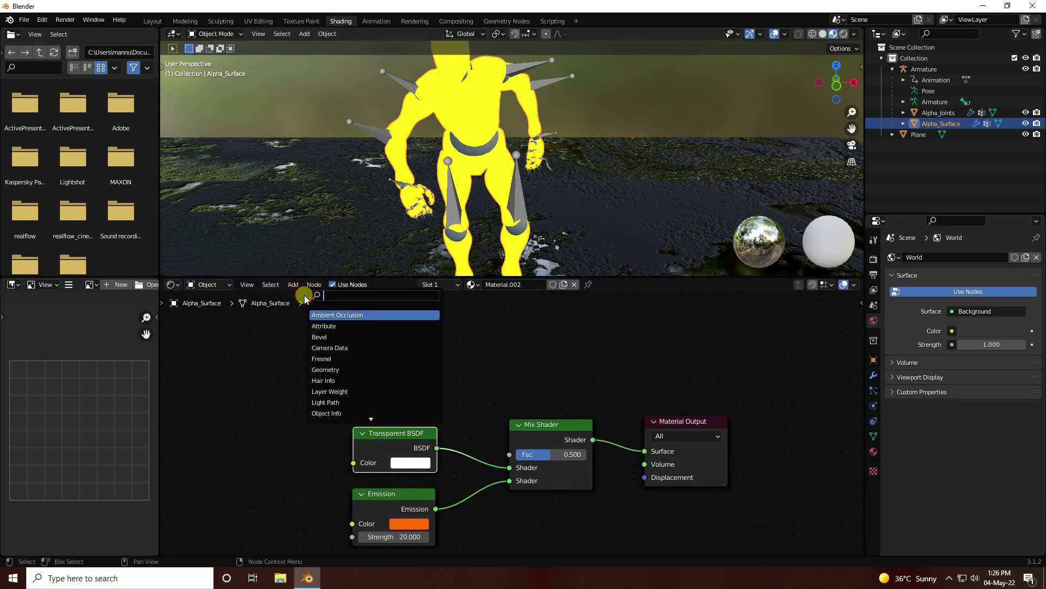
Step: Add a MixRGB node whose Color output drives the Mix Shader Fac
{"action": "type", "text": "mix"}
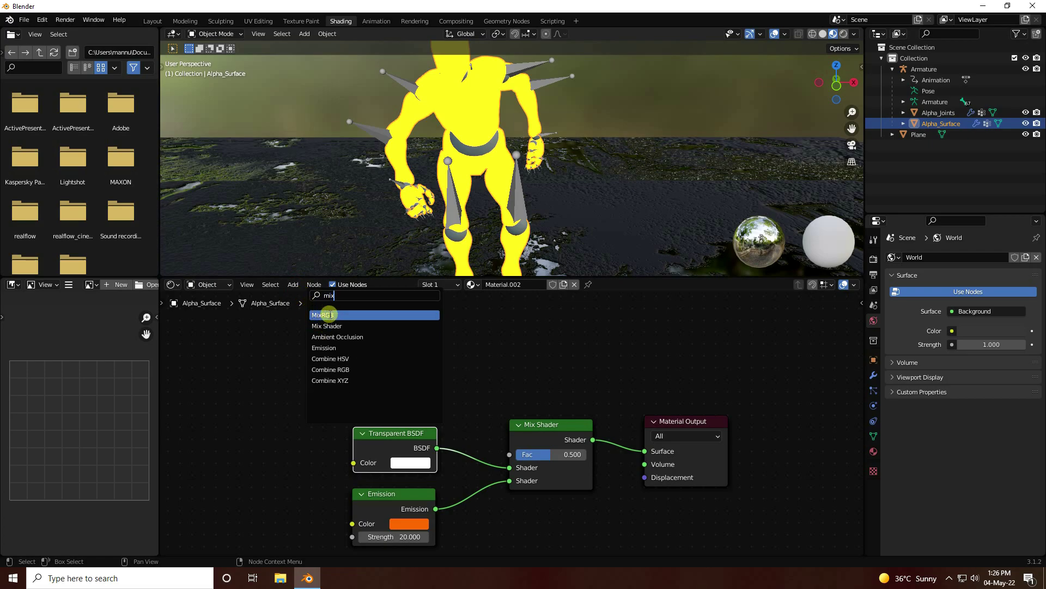
{"action": "left_click", "coordinate": [329, 314]}
{"action": "left_click", "coordinate": [372, 331]}
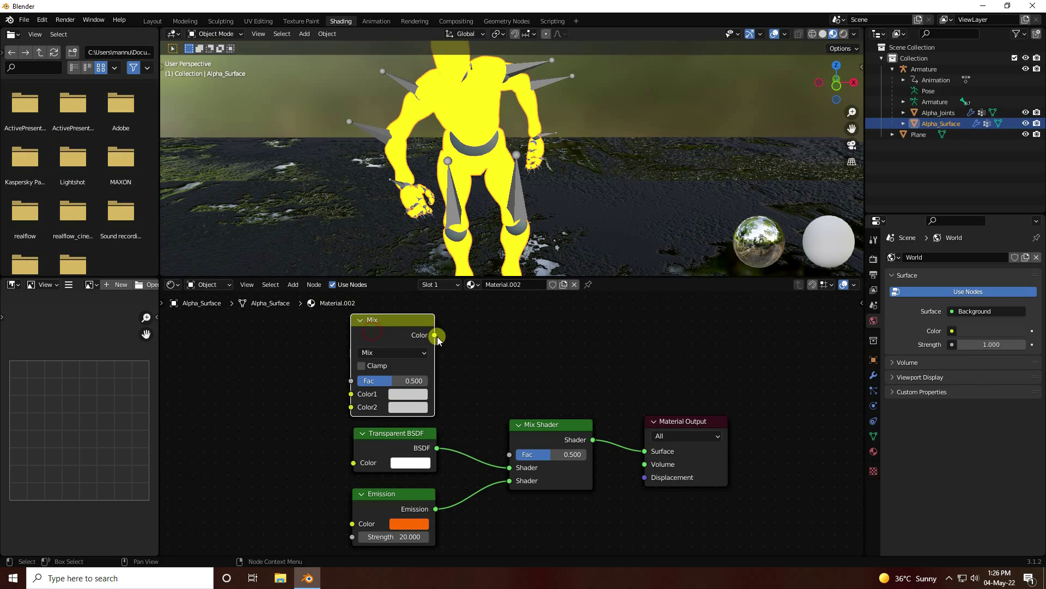
{"action": "left_click_drag", "start_coordinate": [435, 335], "coordinate": [509, 454]}
{"action": "middle_click_drag", "start_coordinate": [447, 399], "coordinate": [525, 422]}
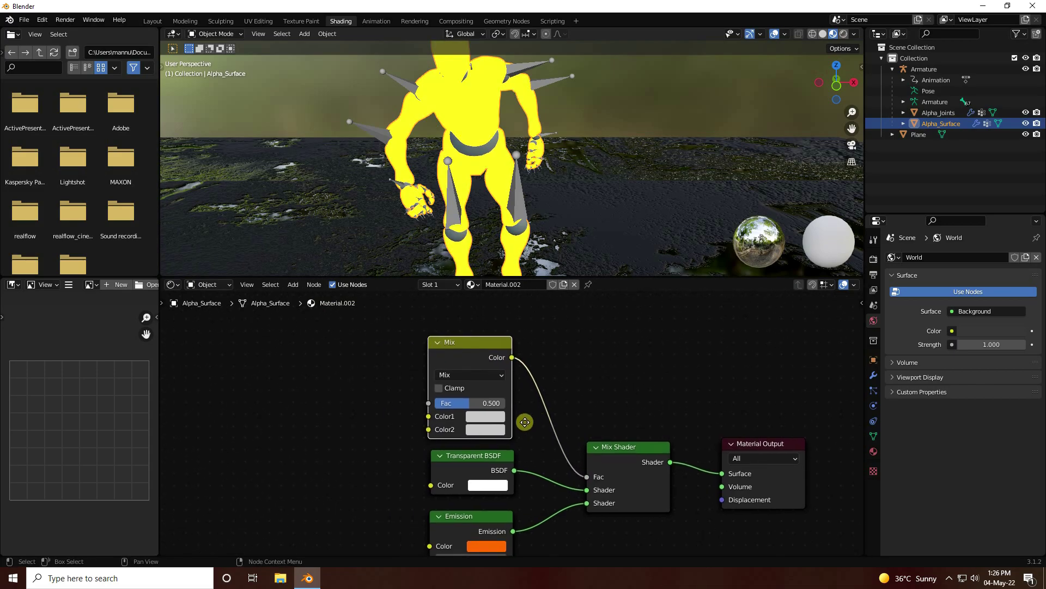
Step: Add two Fresnel nodes, linking their Fac outputs into Mix Color1 and Color2
{"action": "left_click", "coordinate": [292, 284]}
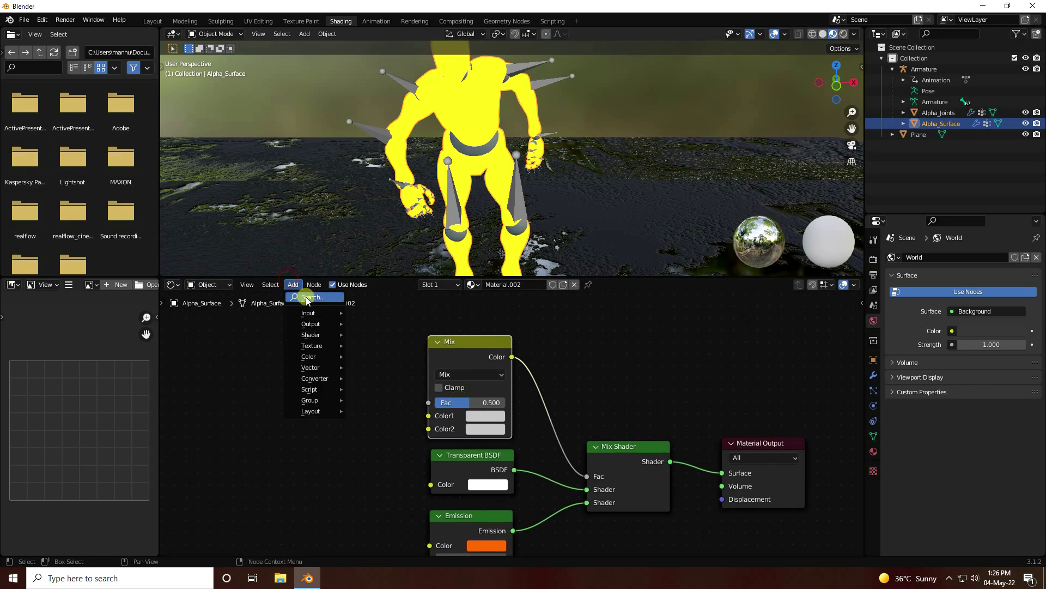
{"action": "left_click", "coordinate": [307, 298]}
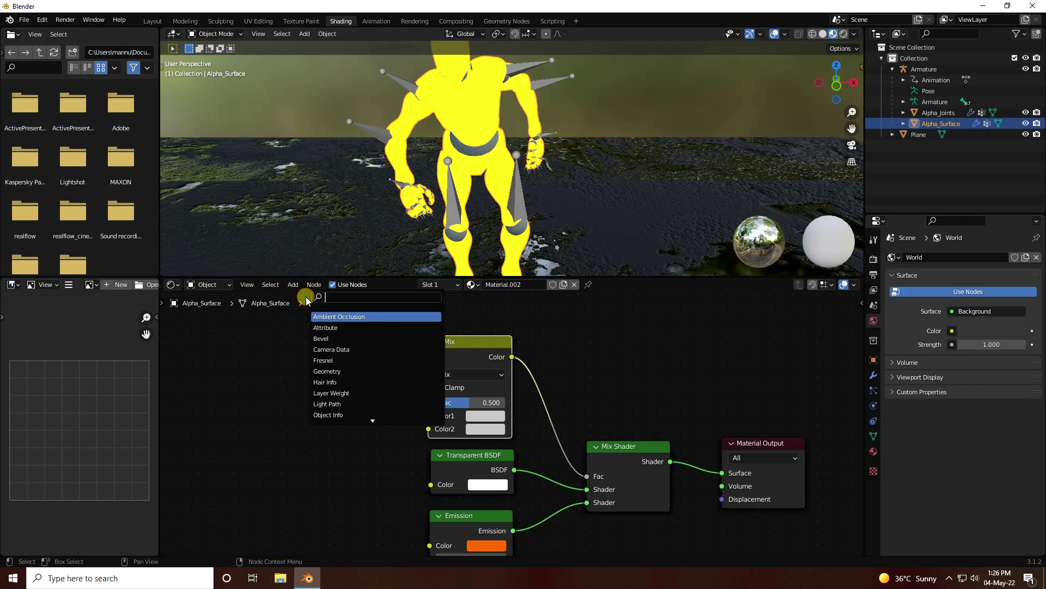
{"action": "type", "text": "fr"}
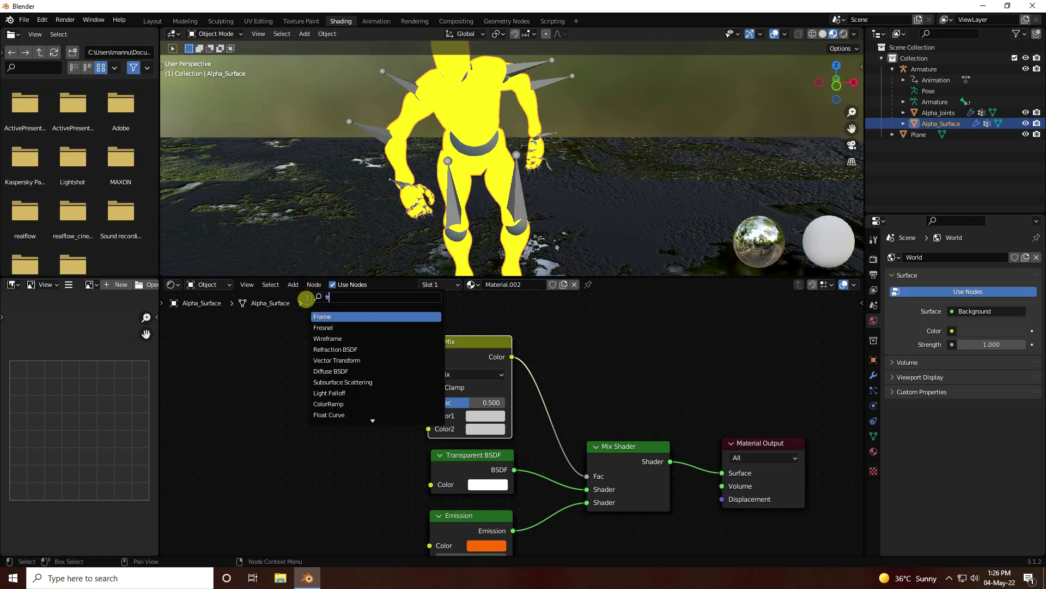
{"action": "left_click", "coordinate": [325, 328]}
{"action": "left_click", "coordinate": [315, 370]}
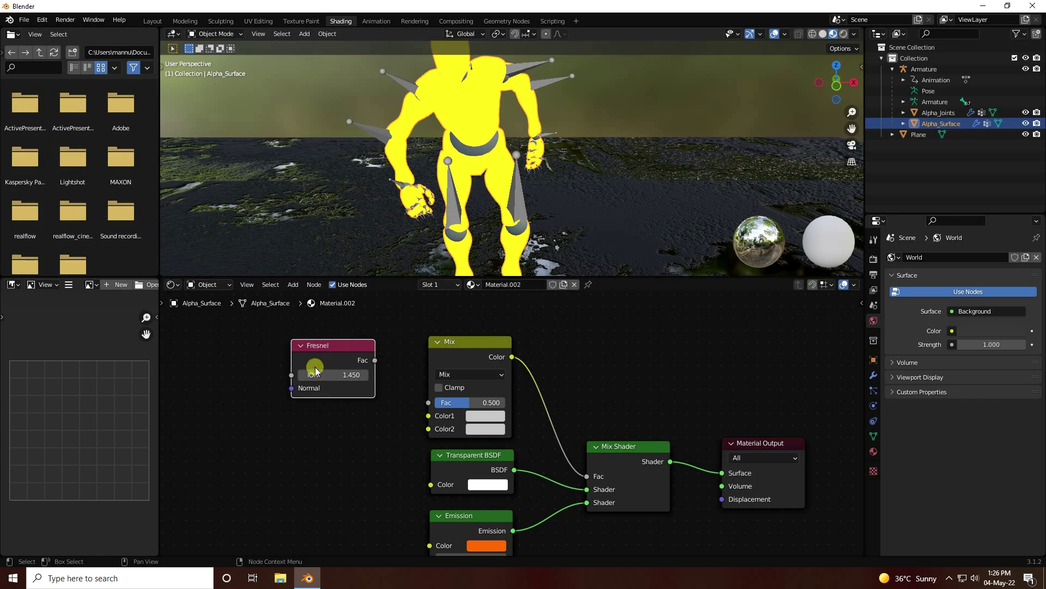
{"action": "key", "text": "shift+d"}
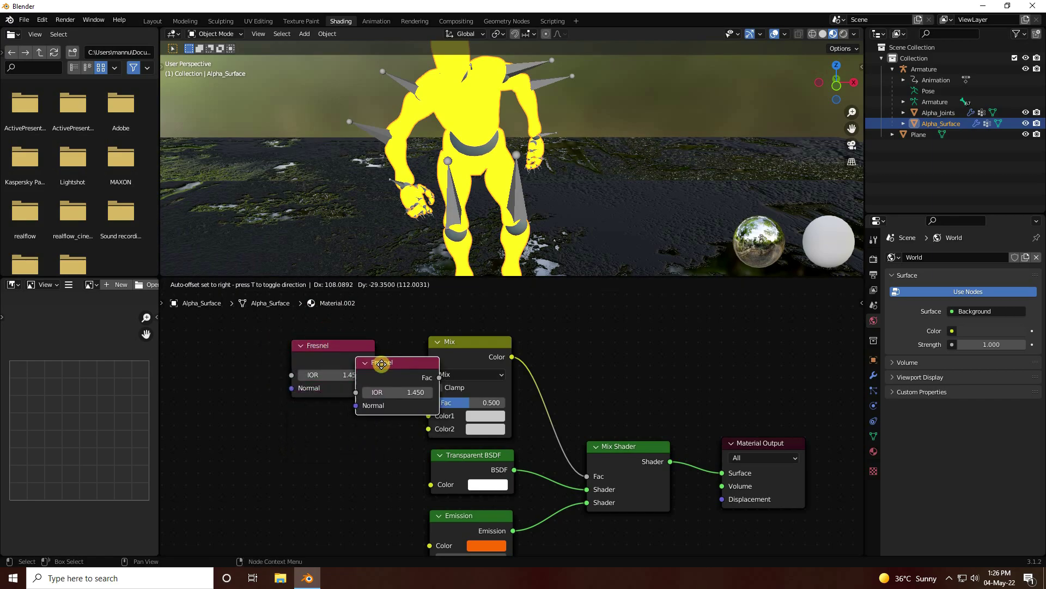
{"action": "left_click", "coordinate": [320, 415]}
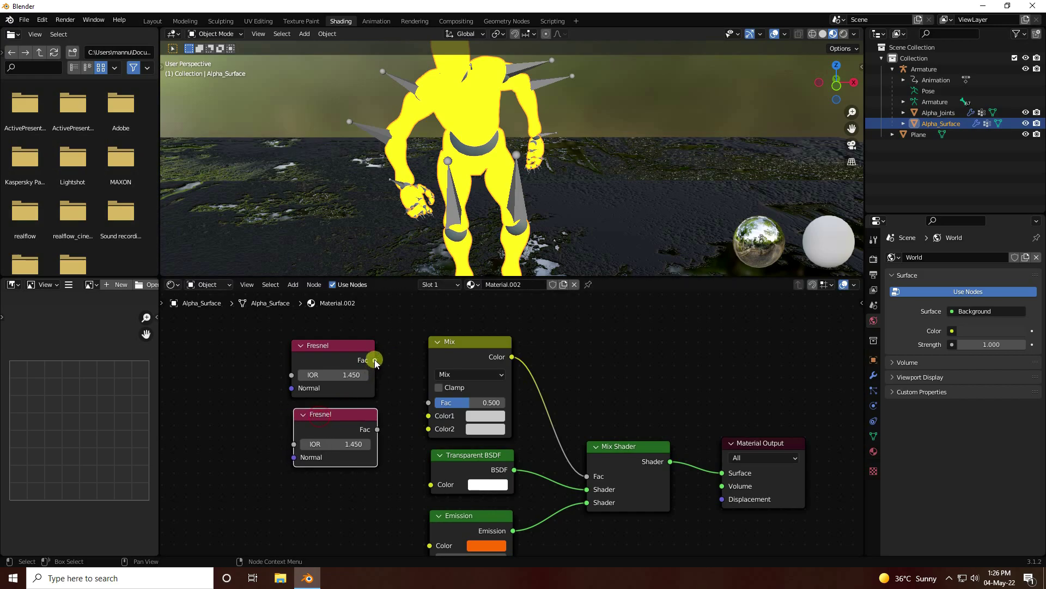
{"action": "left_click_drag", "start_coordinate": [374, 359], "coordinate": [429, 429]}
{"action": "middle_click_drag", "start_coordinate": [411, 459], "coordinate": [474, 458]}
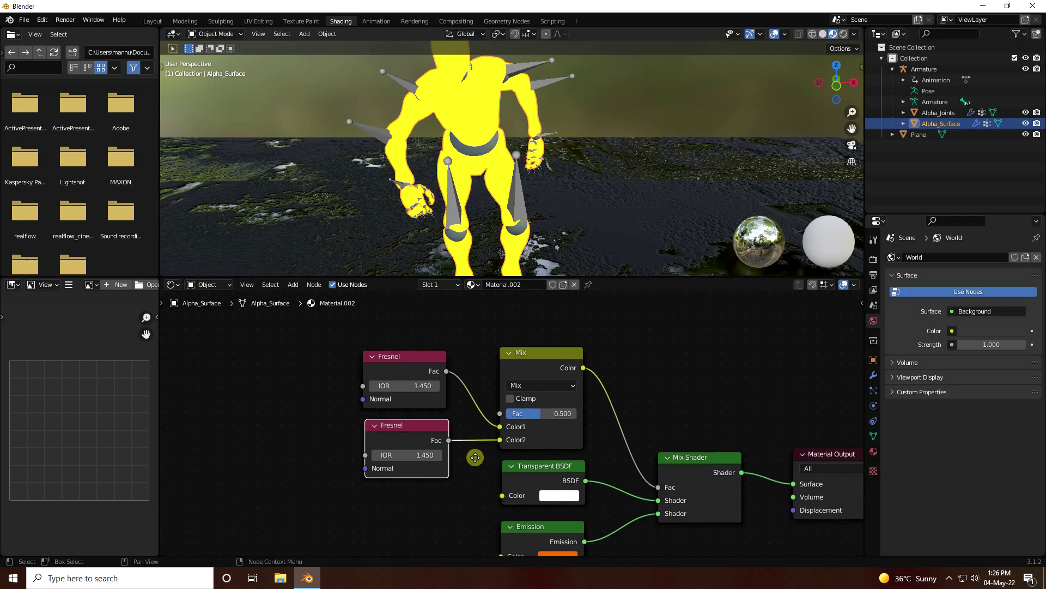
Step: Add a ColorRamp and connect its Color to both Fresnel IOR inputs
{"action": "left_click", "coordinate": [295, 284]}
{"action": "type", "text": "c"}
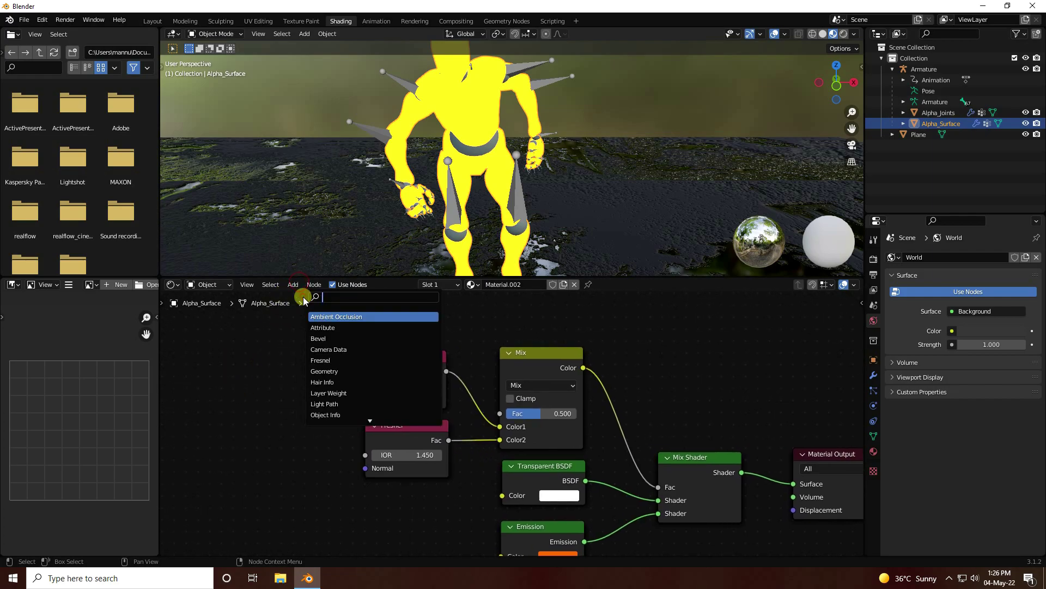
{"action": "type", "text": "olo"}
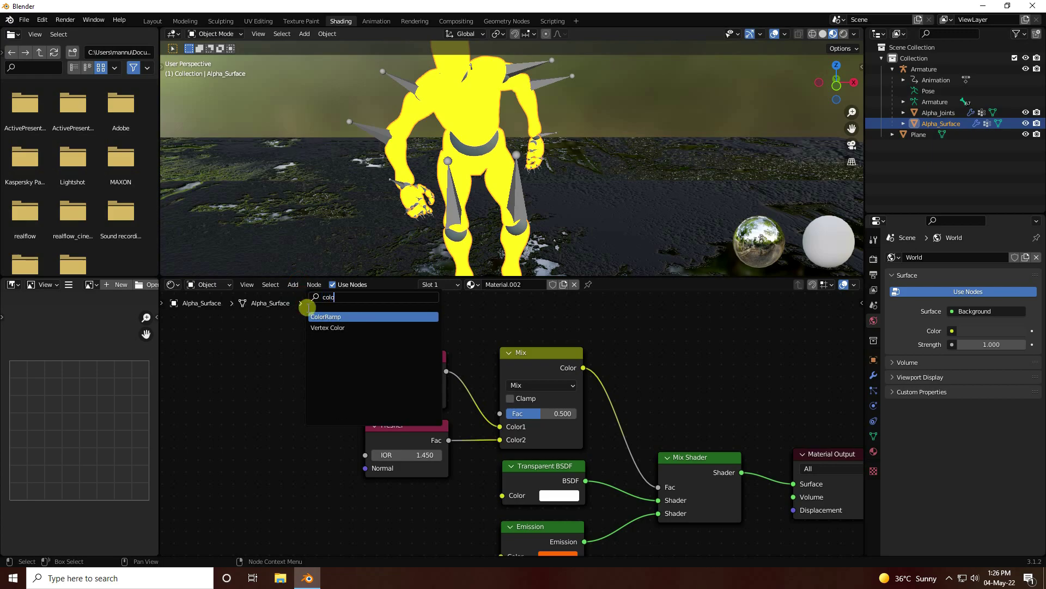
{"action": "left_click", "coordinate": [320, 316]}
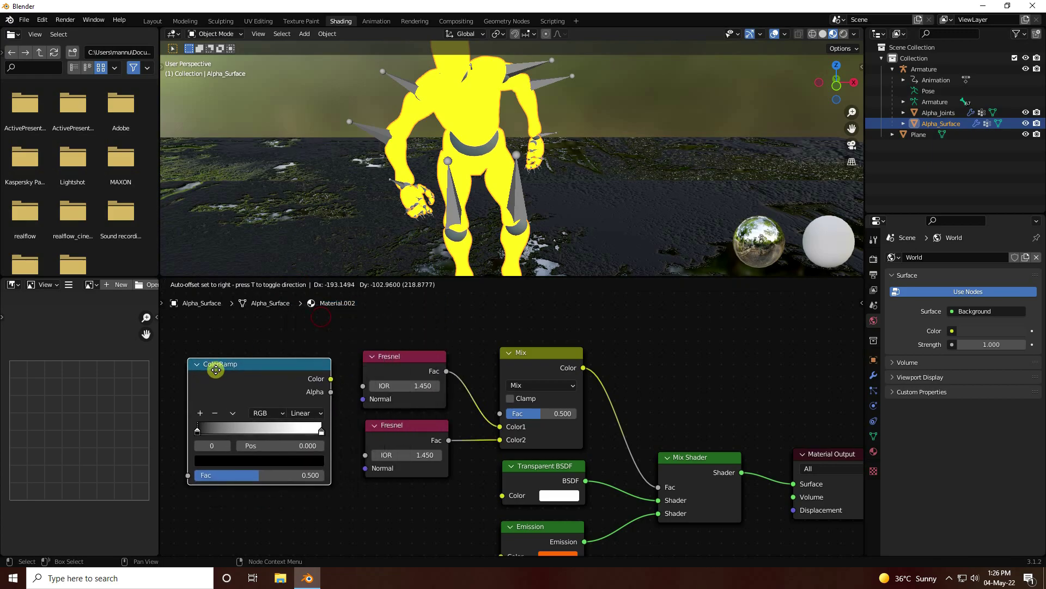
{"action": "left_click", "coordinate": [214, 368]}
{"action": "left_click_drag", "start_coordinate": [329, 376], "coordinate": [364, 455]}
{"action": "middle_click_drag", "start_coordinate": [340, 438], "coordinate": [464, 449]}
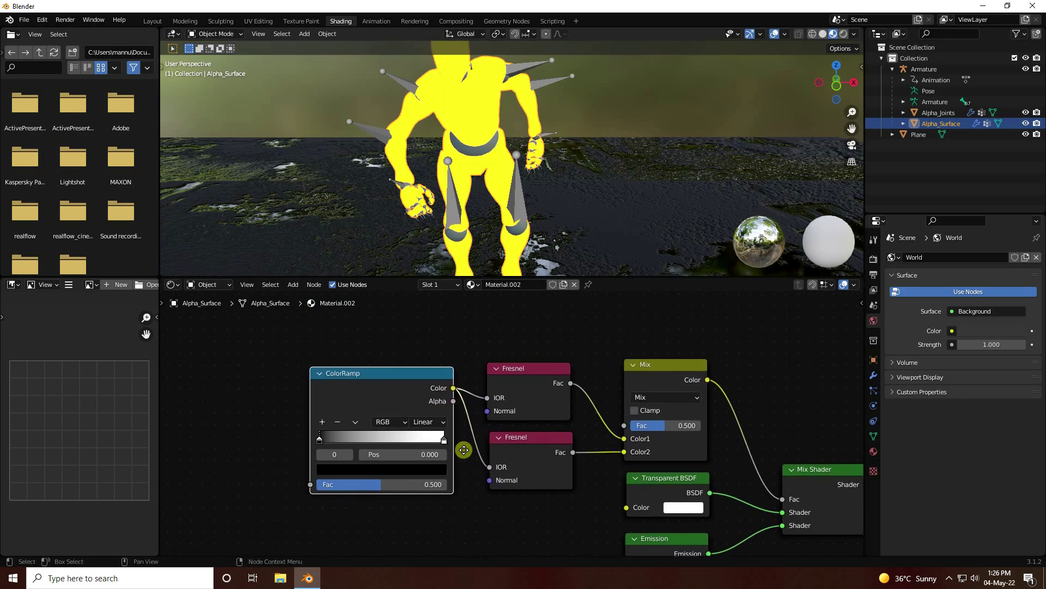
{"action": "left_click_drag", "start_coordinate": [380, 380], "coordinate": [369, 387]}
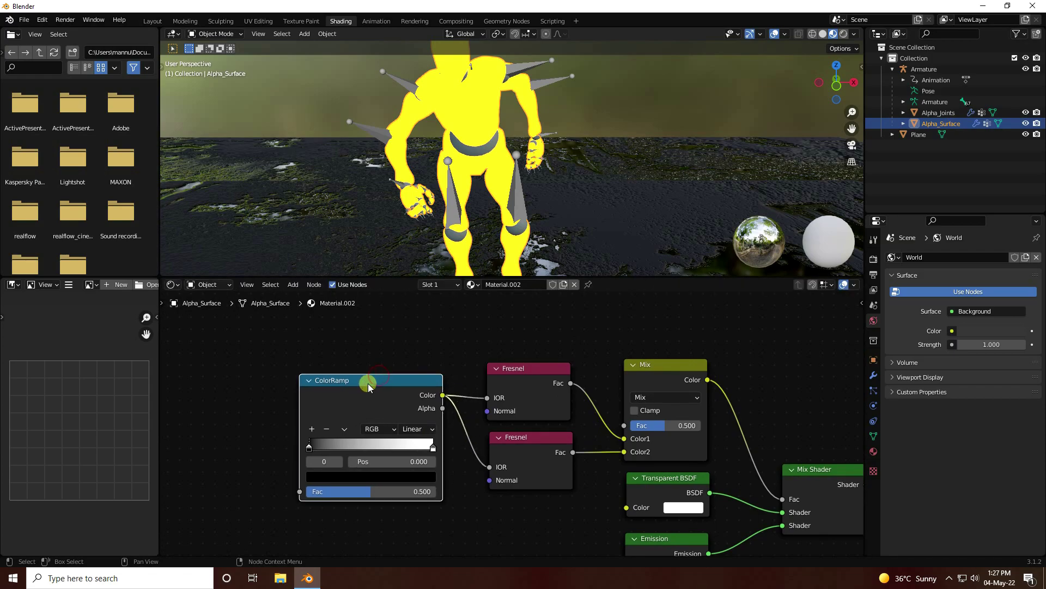
Step: Move the ColorRamp's white stop to position 0.55
{"action": "left_click", "coordinate": [434, 448]}
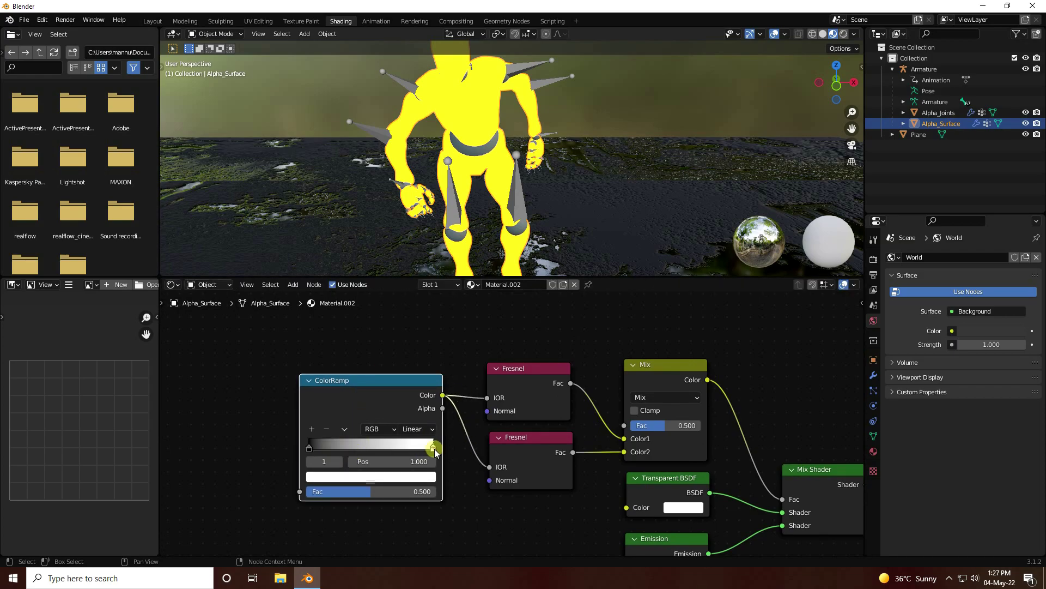
{"action": "left_click", "coordinate": [387, 463]}
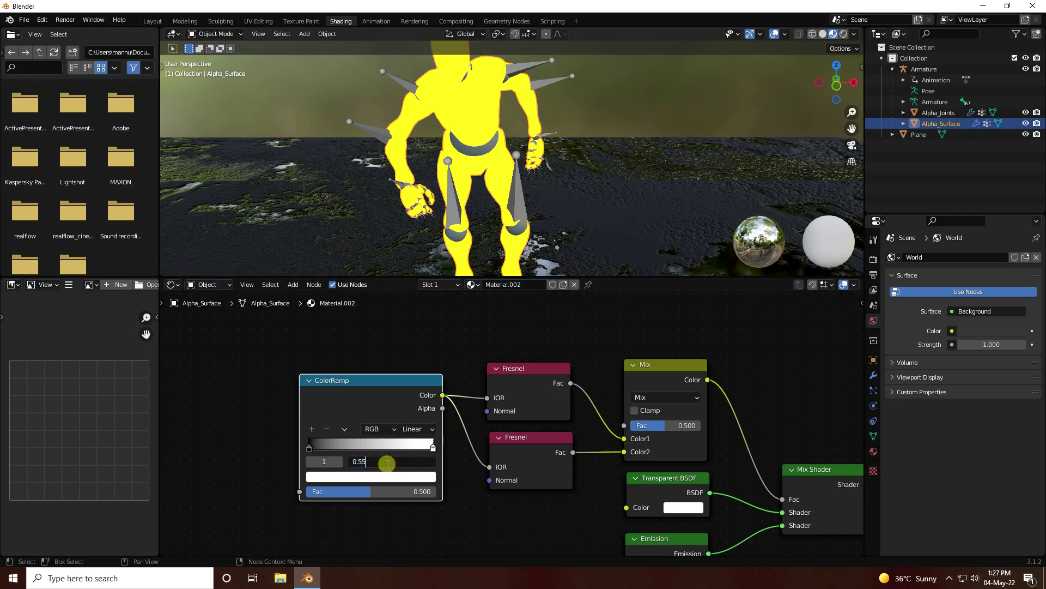
{"action": "key", "text": "Return"}
{"action": "middle_click_drag", "start_coordinate": [253, 369], "coordinate": [346, 375]}
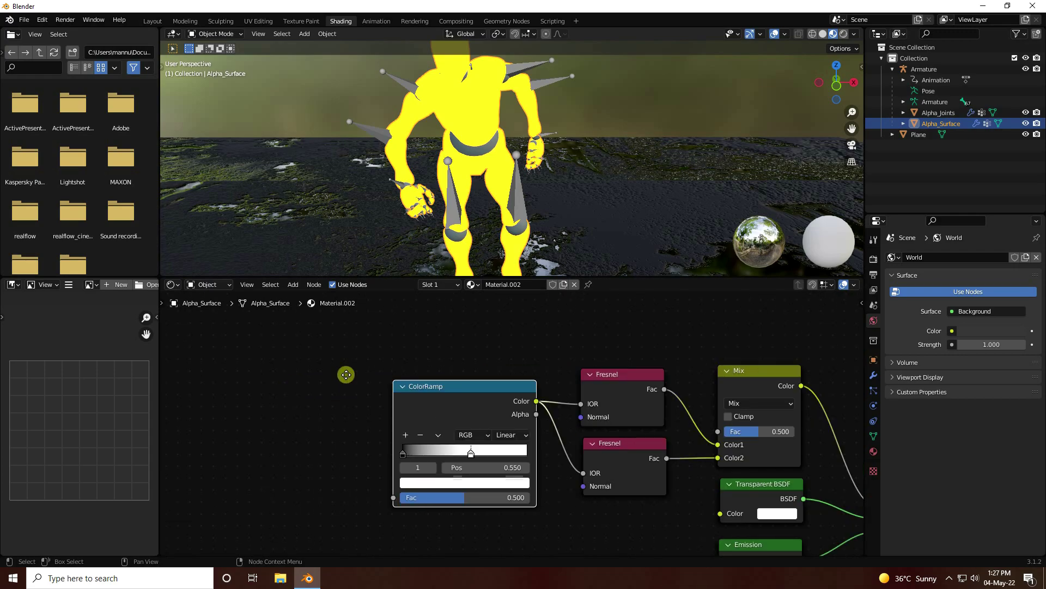
Step: Add a Noise Texture and connect its Fac to the ColorRamp Fac
{"action": "left_click", "coordinate": [293, 284]}
{"action": "left_click", "coordinate": [301, 298]}
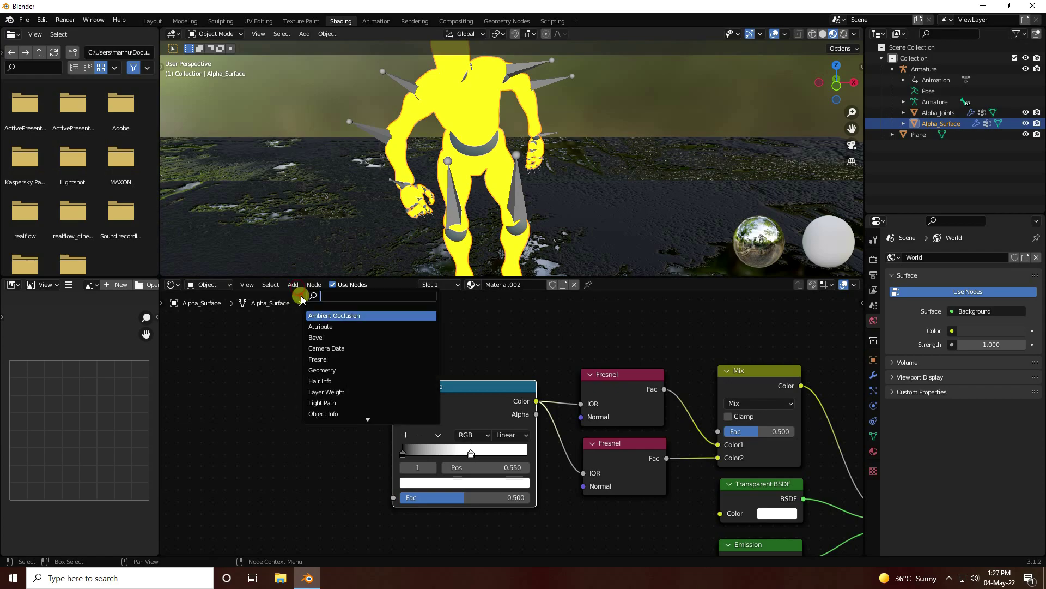
{"action": "type", "text": "noi"}
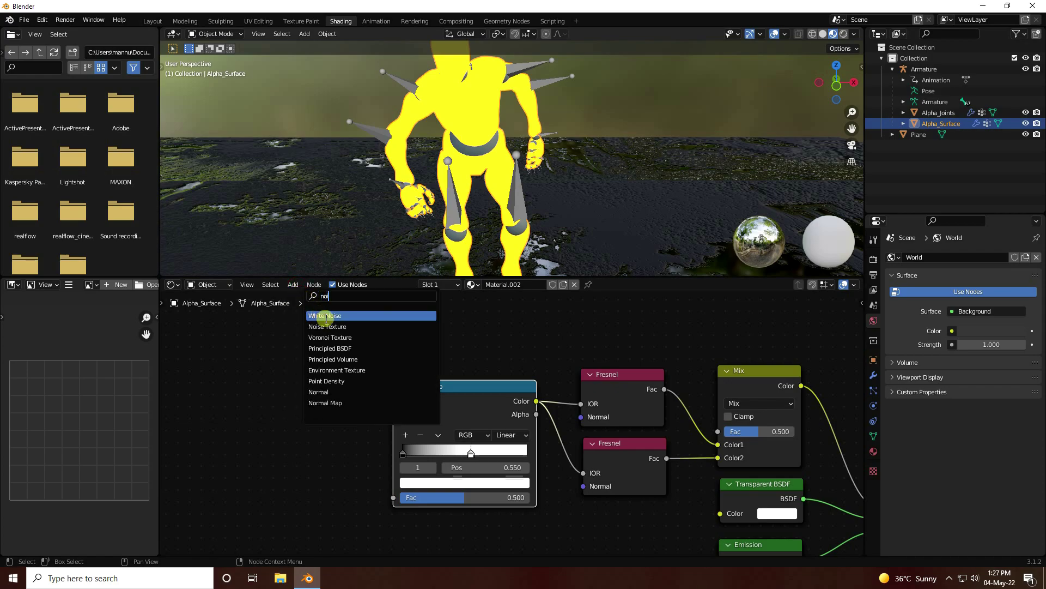
{"action": "left_click", "coordinate": [330, 327]}
{"action": "left_click", "coordinate": [282, 404]}
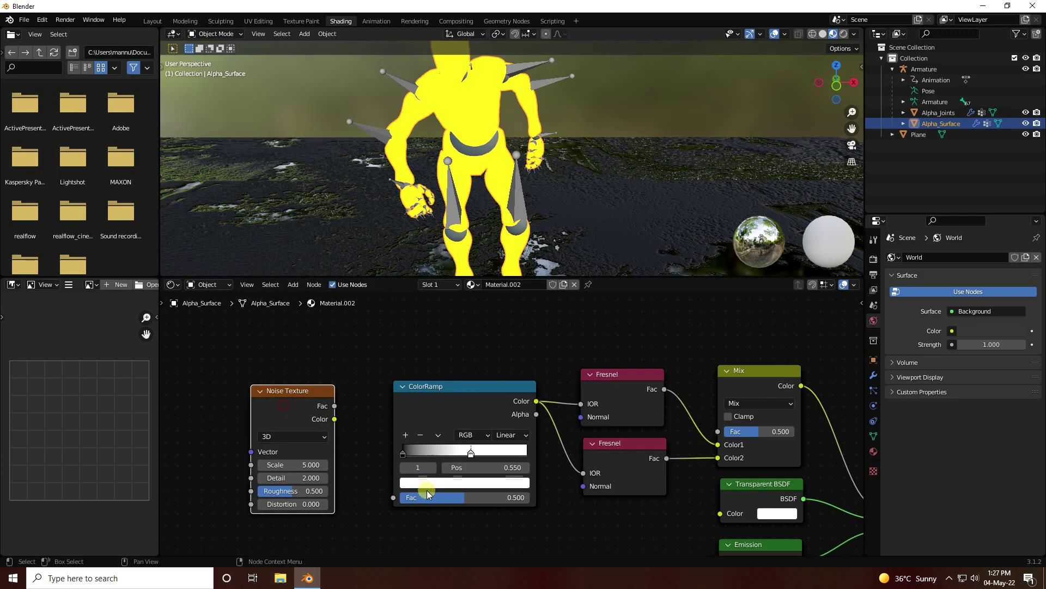
{"action": "left_click_drag", "start_coordinate": [339, 412], "coordinate": [353, 439]}
{"action": "left_click_drag", "start_coordinate": [391, 498], "coordinate": [393, 497]}
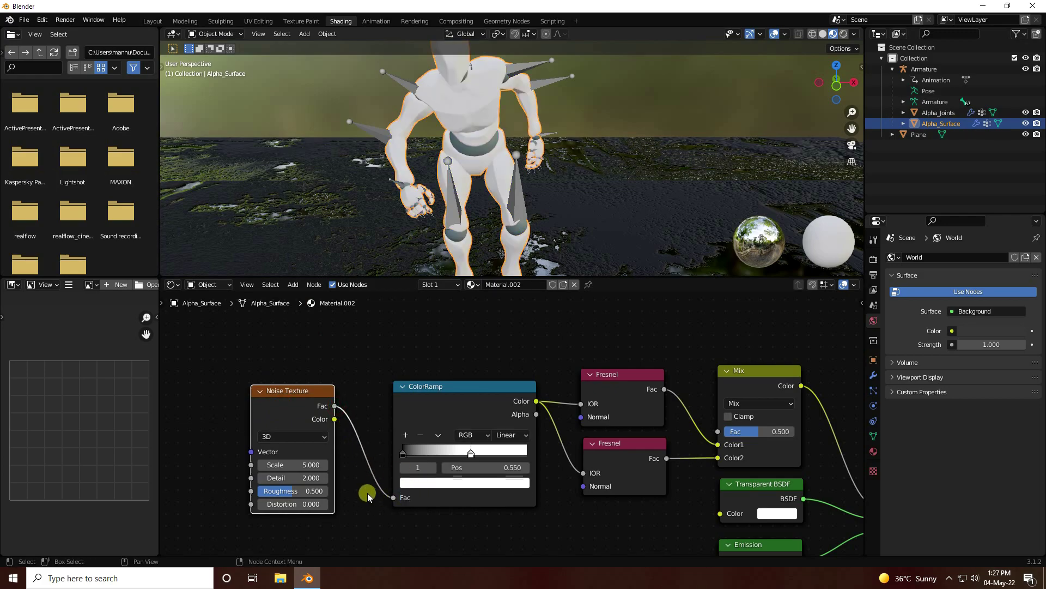
{"action": "middle_click_drag", "start_coordinate": [367, 493], "coordinate": [426, 498]}
{"action": "scroll", "coordinate": [466, 146], "scroll_direction": "up", "scroll_amount": 2}
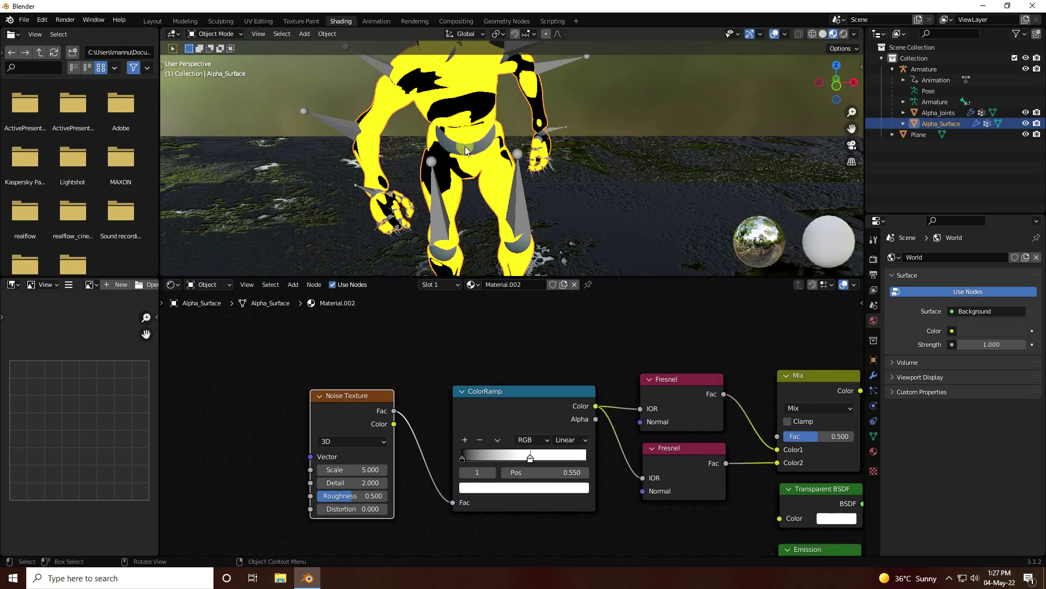
{"action": "scroll", "coordinate": [465, 146], "scroll_direction": "down", "scroll_amount": 2}
{"action": "scroll", "coordinate": [466, 146], "scroll_direction": "up", "scroll_amount": 3}
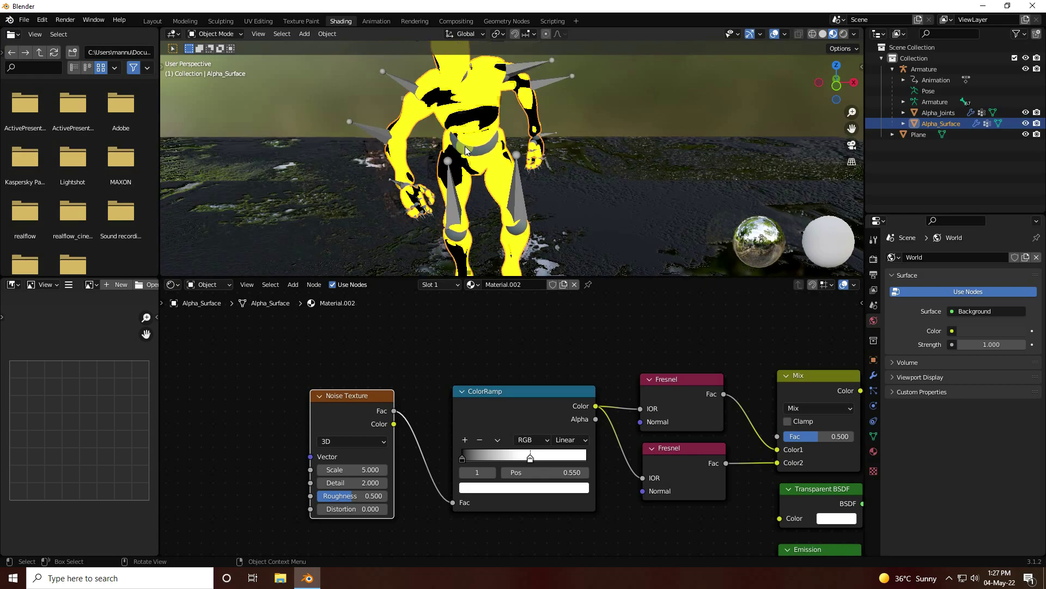
Step: Set the Noise Texture Scale to 500
{"action": "double_click", "coordinate": [345, 469]}
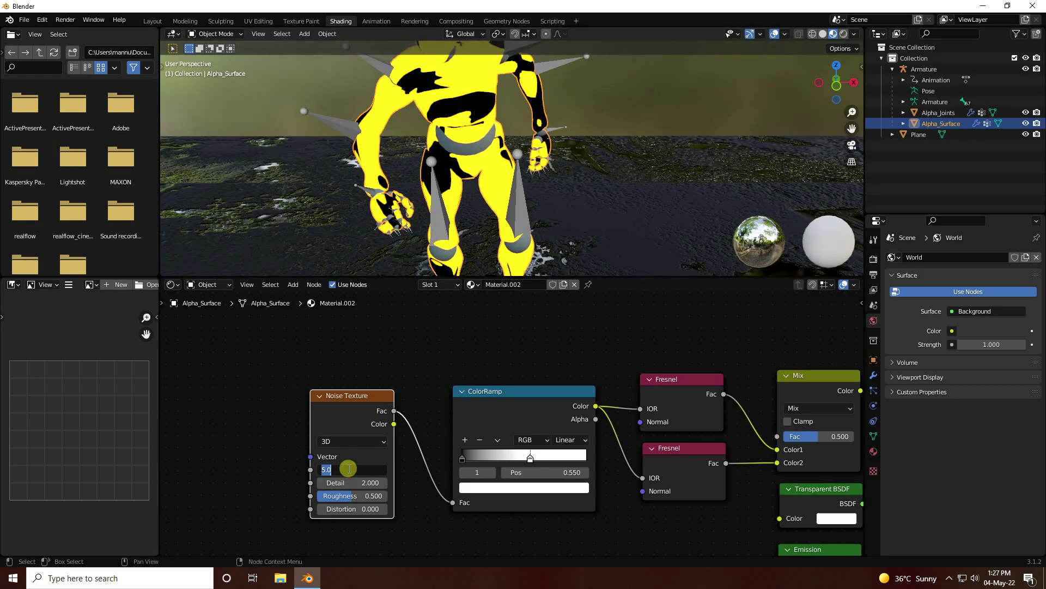
{"action": "type", "text": "500"}
{"action": "key", "text": "Return"}
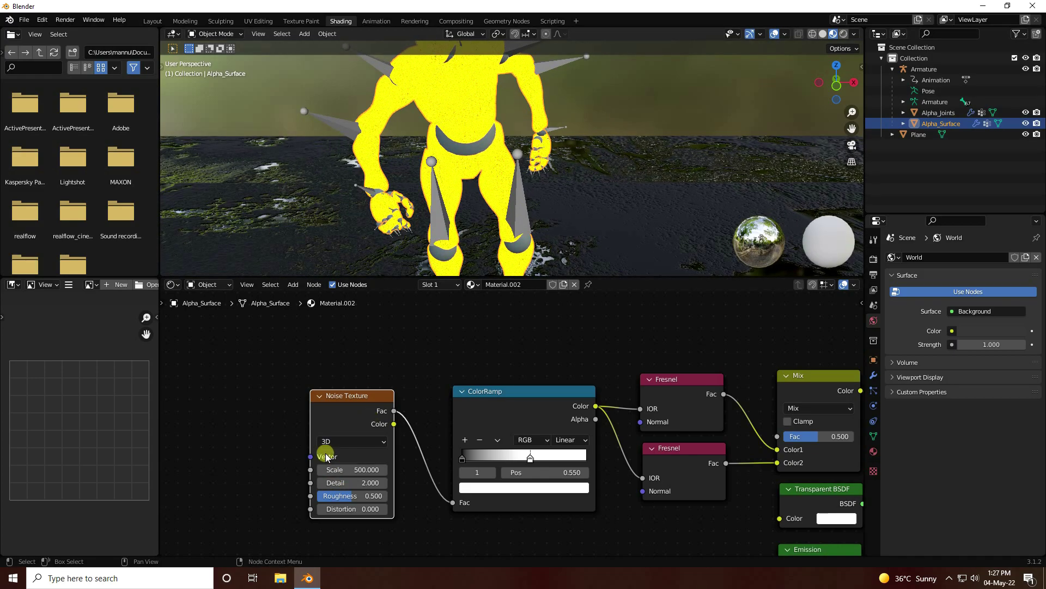
{"action": "middle_click_drag", "start_coordinate": [249, 406], "coordinate": [313, 416]}
{"action": "left_click", "coordinate": [389, 405]}
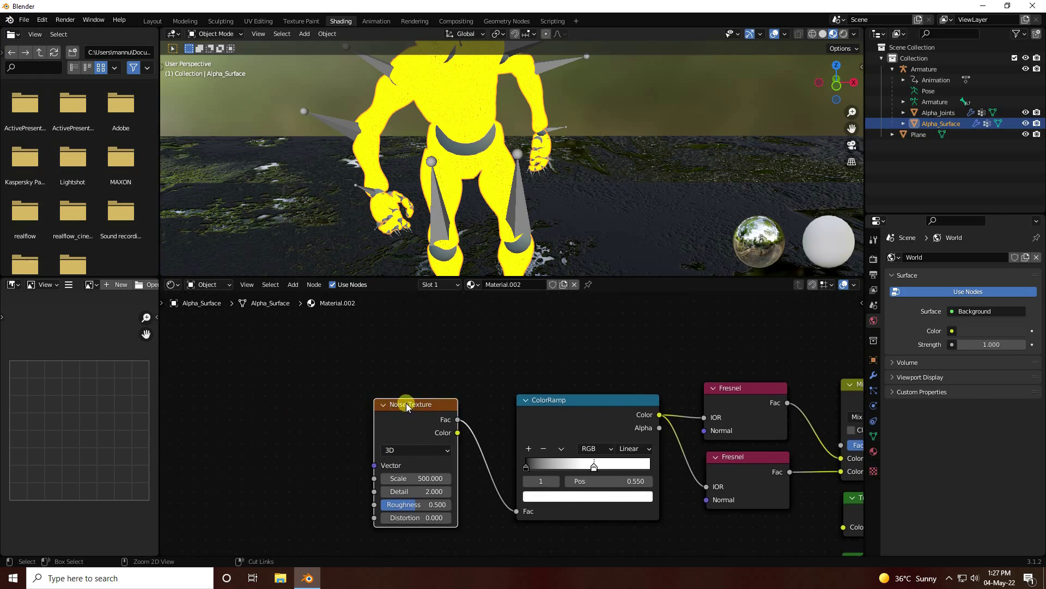
Step: Add Texture Coordinate and Mapping nodes to the noise with Ctrl+T, setting Mapping Scale Z to 0
{"action": "key", "text": "ctrl+t"}
{"action": "middle_click_drag", "start_coordinate": [391, 383], "coordinate": [490, 313]}
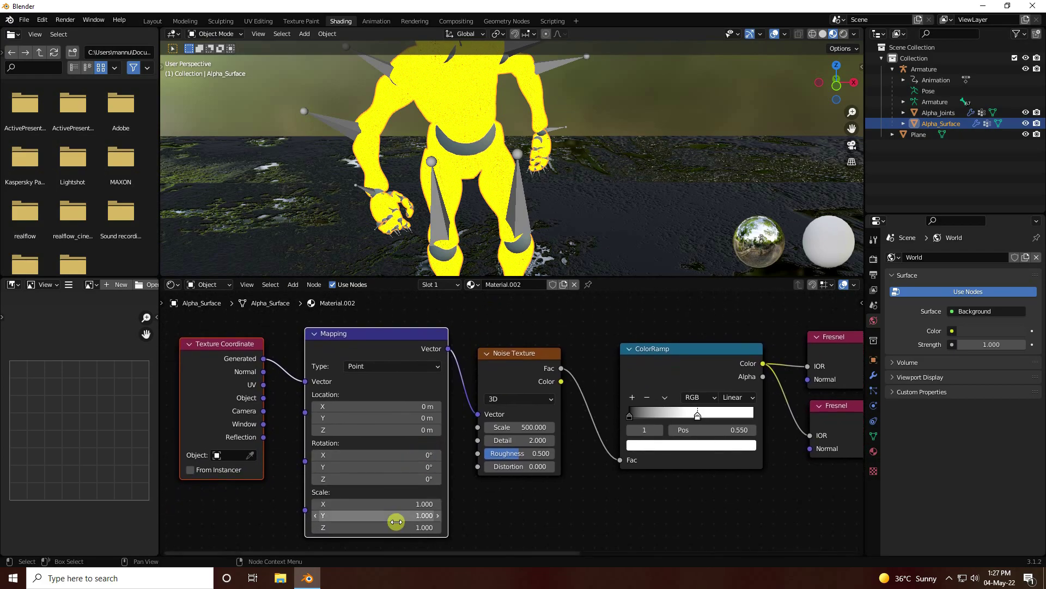
{"action": "left_click", "coordinate": [389, 505]}
{"action": "key", "text": "Return"}
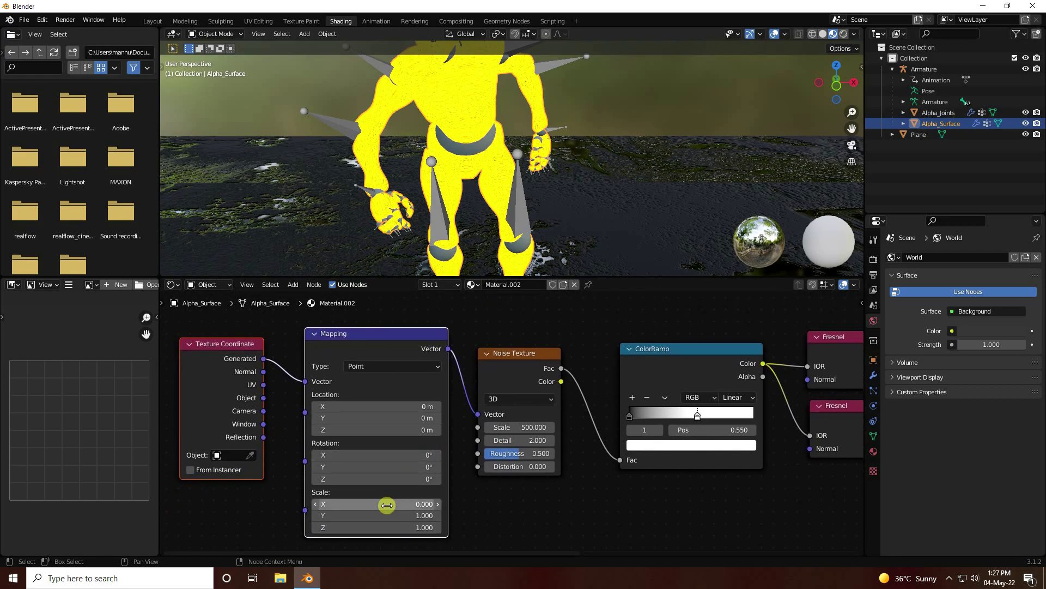
{"action": "left_click", "coordinate": [371, 524]}
{"action": "type", "text": "0"}
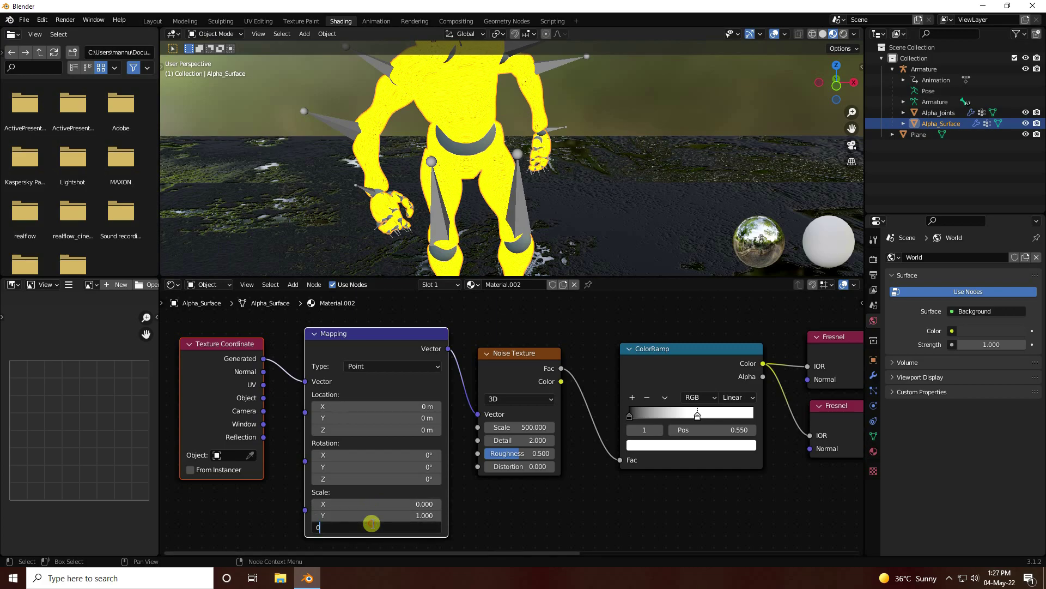
{"action": "key", "text": "Return"}
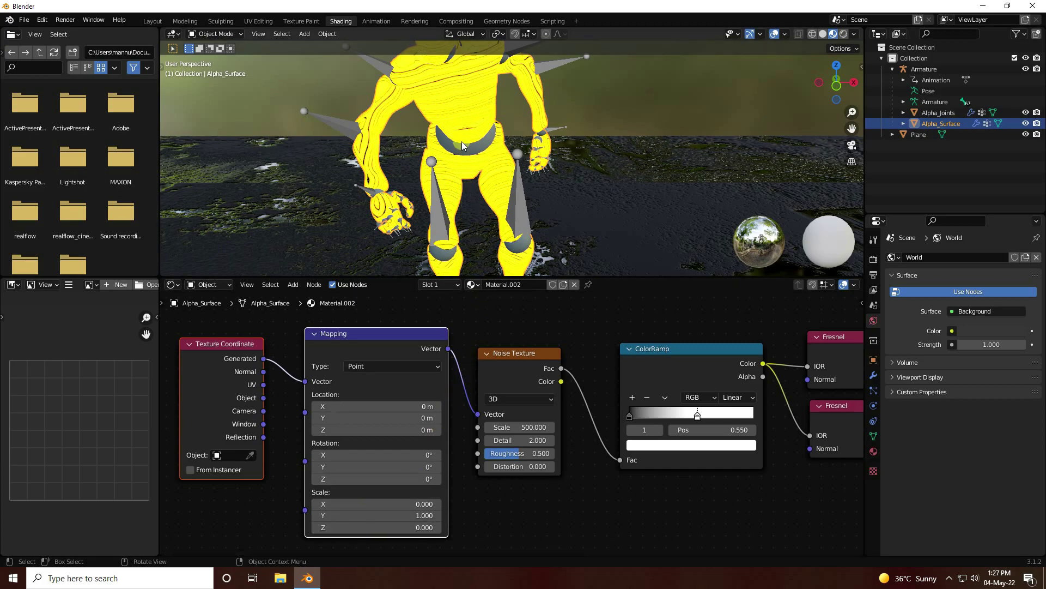
Step: Orbit around the yellow figure to inspect the horizontal stripes, resizing the 3D view and node editor
{"action": "middle_click_drag", "start_coordinate": [463, 142], "coordinate": [462, 275]}
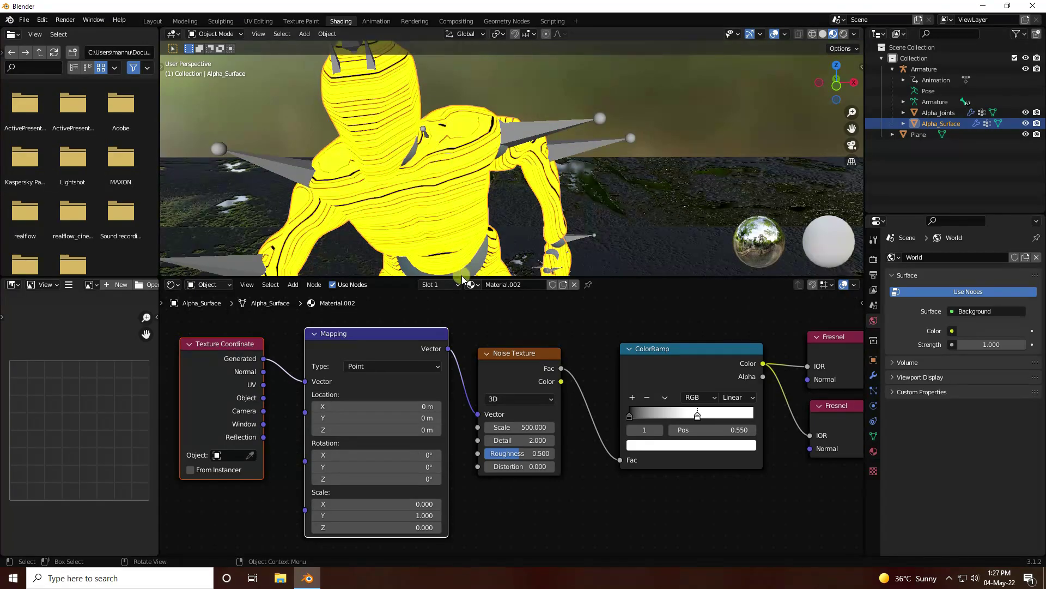
{"action": "left_click_drag", "start_coordinate": [463, 278], "coordinate": [462, 450]}
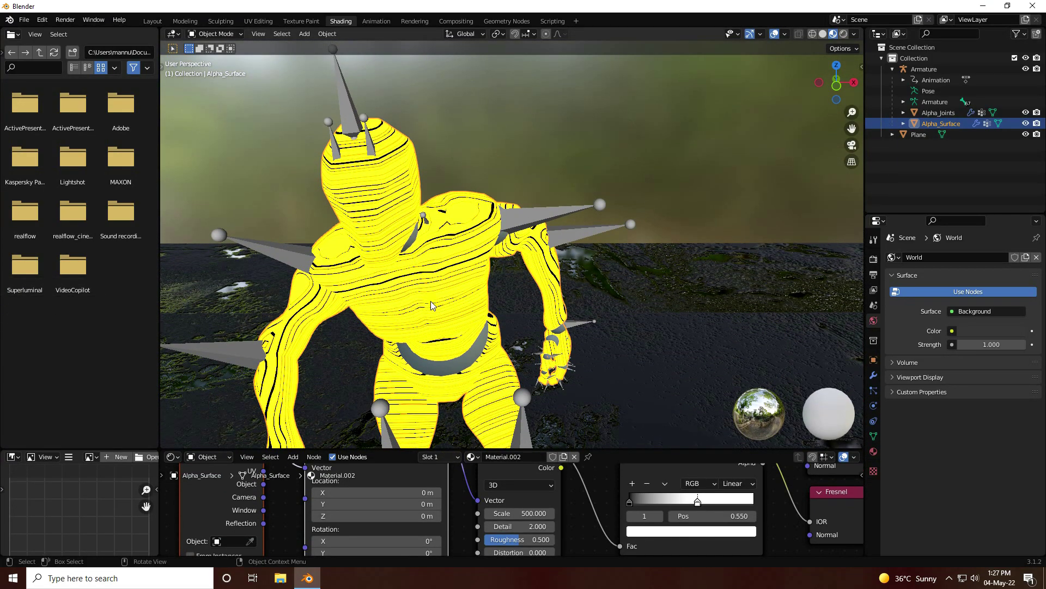
{"action": "middle_click_drag", "start_coordinate": [431, 301], "coordinate": [439, 267]}
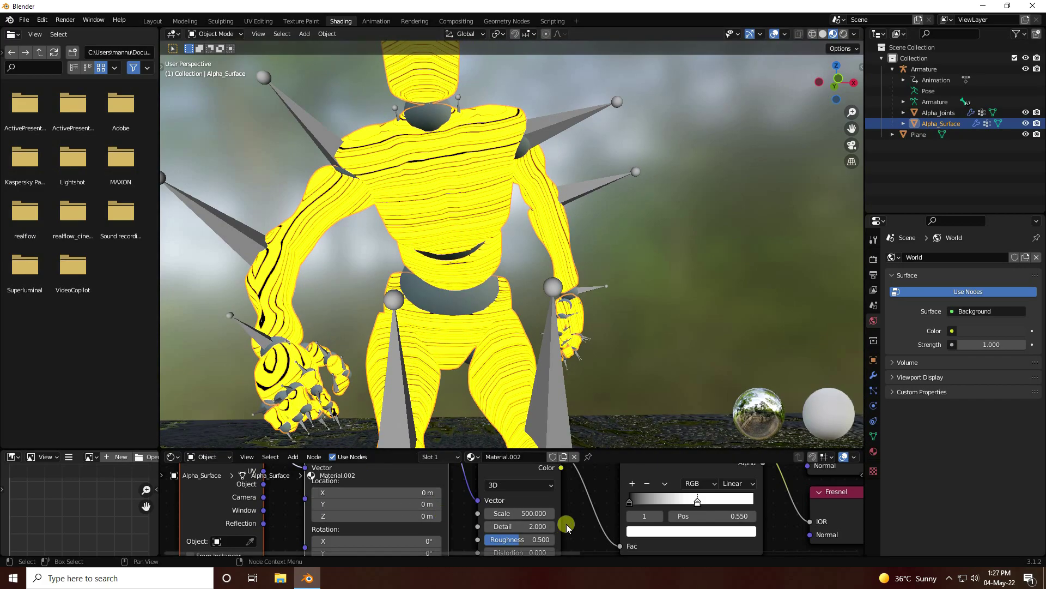
{"action": "left_click_drag", "start_coordinate": [579, 450], "coordinate": [579, 398]}
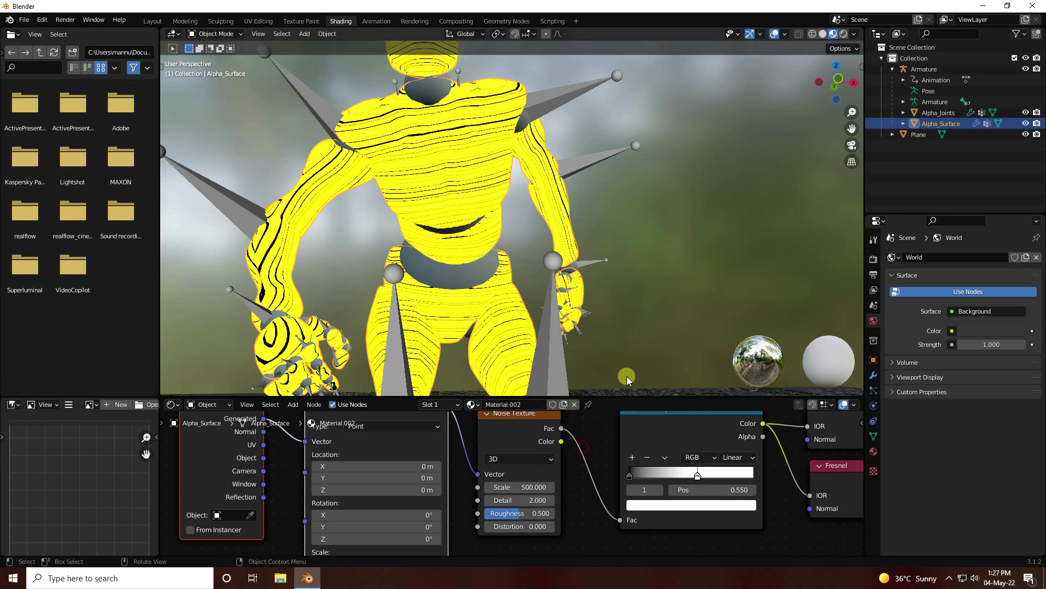
Step: Enable Eevee Ambient Occlusion and Bloom, then orbit to view the glowing yellow figure
{"action": "left_click", "coordinate": [884, 263]}
{"action": "left_click", "coordinate": [899, 334]}
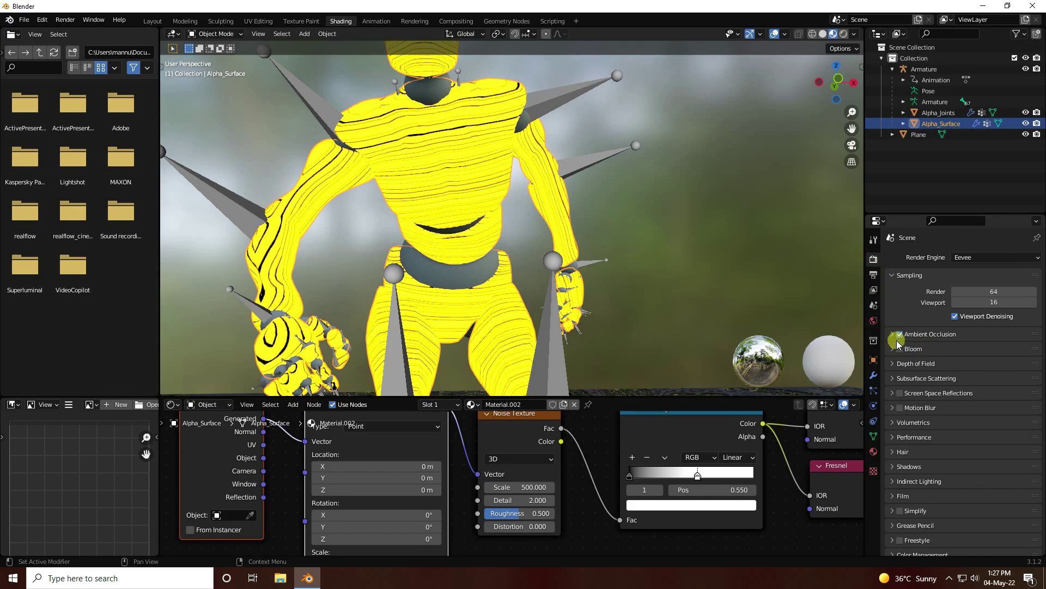
{"action": "left_click", "coordinate": [899, 349]}
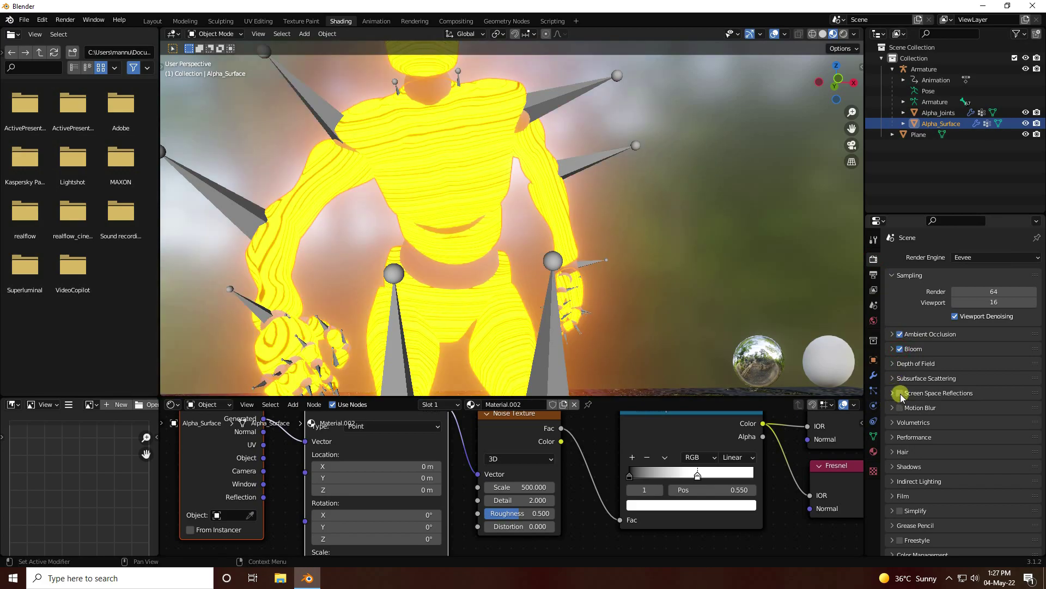
{"action": "scroll", "coordinate": [372, 239], "scroll_direction": "down", "scroll_amount": 5}
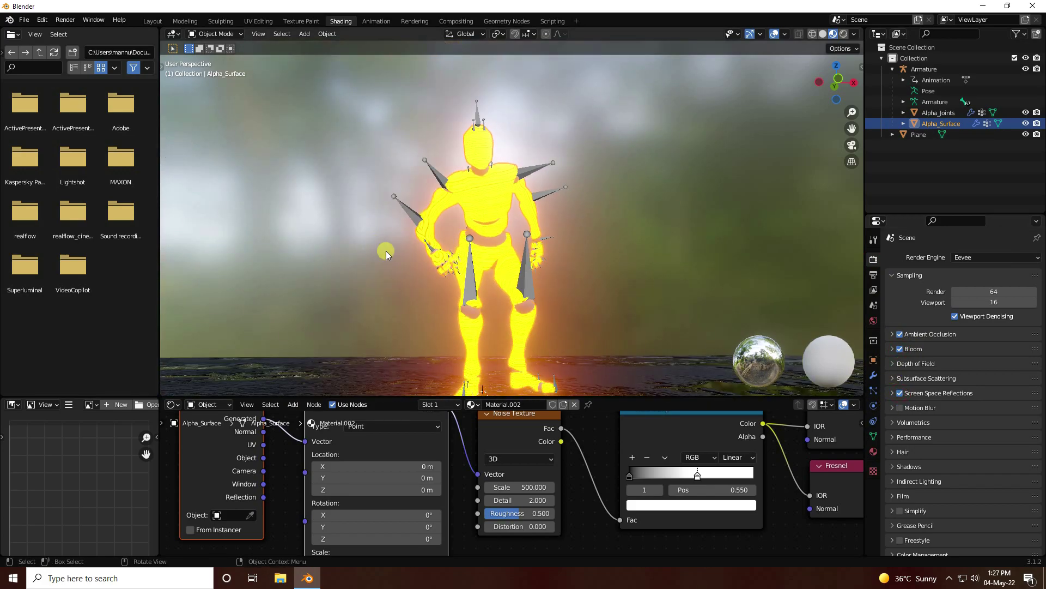
{"action": "middle_click_drag", "start_coordinate": [500, 271], "coordinate": [479, 208]}
{"action": "scroll", "coordinate": [479, 207], "scroll_direction": "up", "scroll_amount": 5}
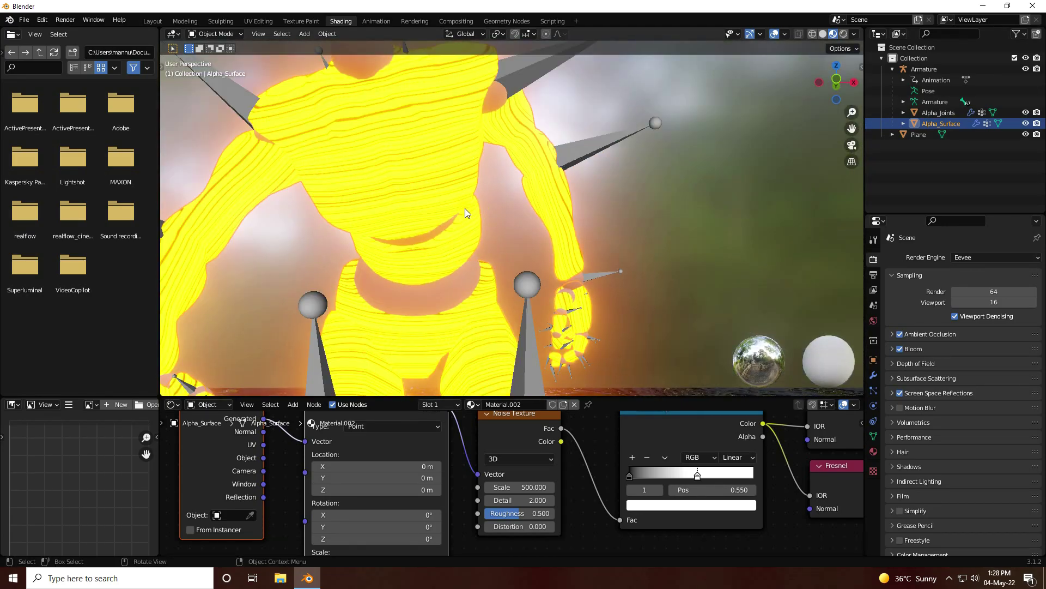
{"action": "middle_click_drag", "start_coordinate": [398, 186], "coordinate": [471, 191]}
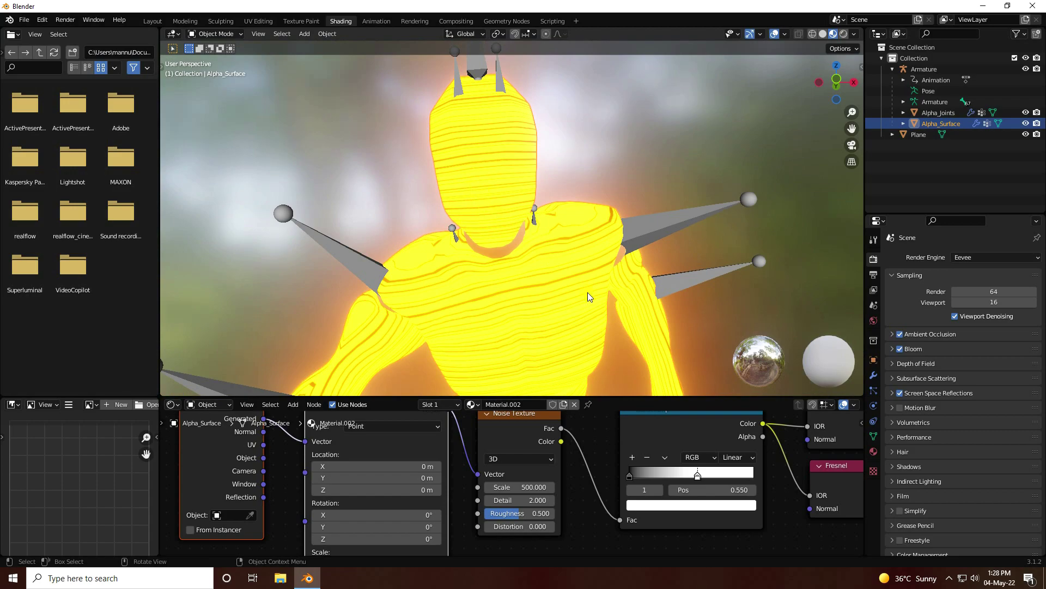
Step: Set Material.002 Blend Mode to Alpha Blend and Shadow Mode to Alpha Hashed
{"action": "left_click", "coordinate": [874, 453]}
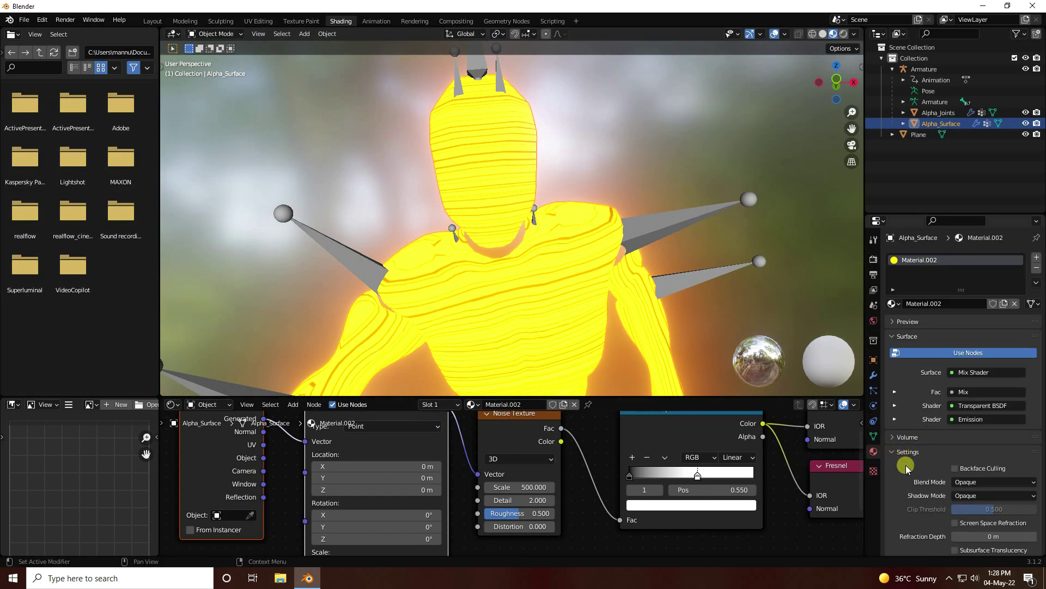
{"action": "scroll", "coordinate": [906, 466], "scroll_direction": "down", "scroll_amount": 3}
{"action": "left_click", "coordinate": [976, 420]}
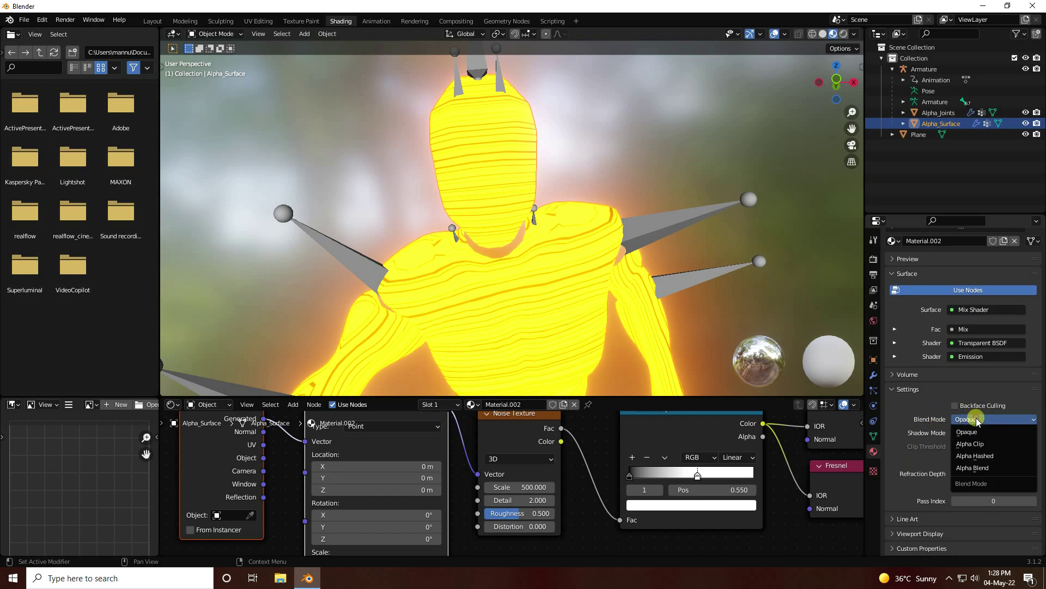
{"action": "left_click", "coordinate": [973, 468]}
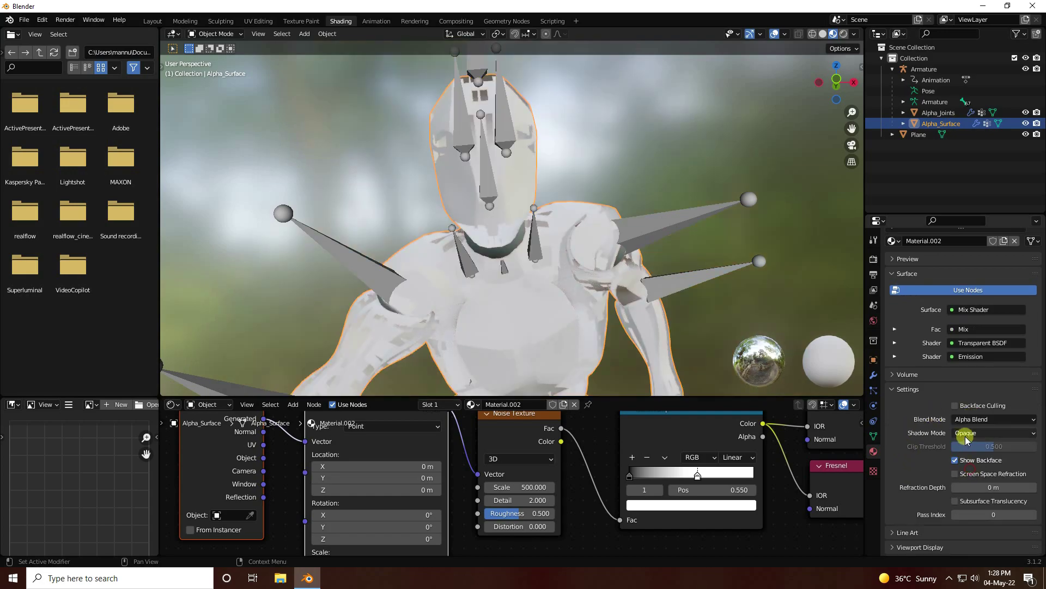
{"action": "left_click", "coordinate": [970, 433]}
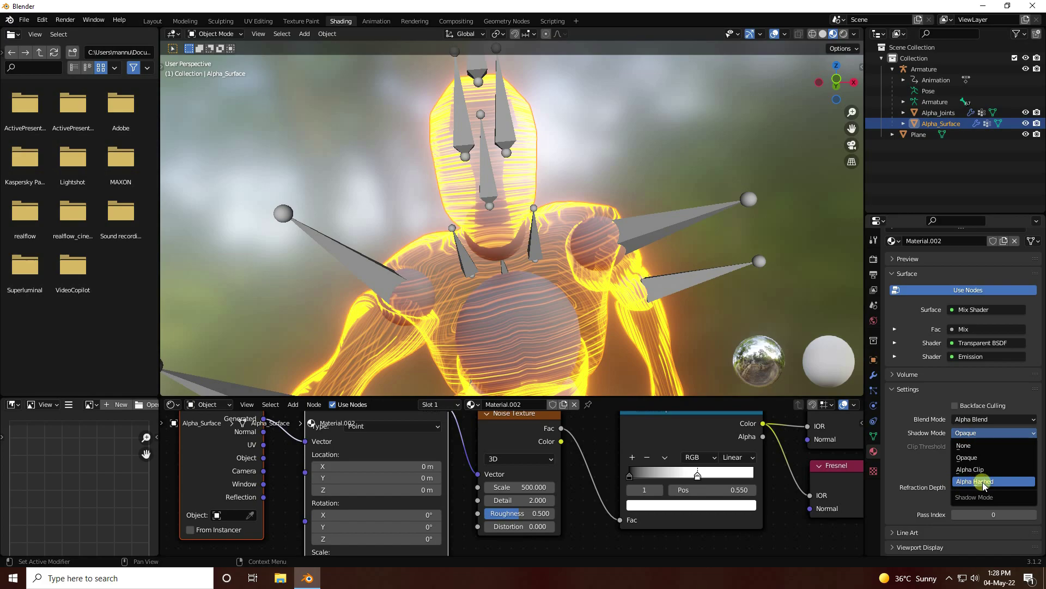
{"action": "left_click", "coordinate": [959, 482]}
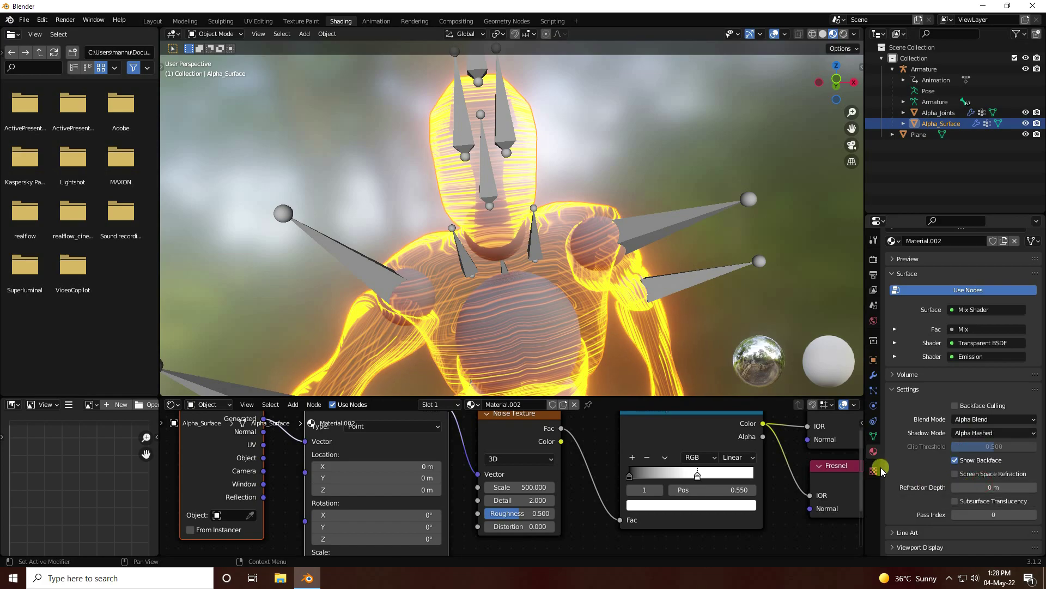
Step: Switch the viewport to Rendered shading and frame the translucent figure's head
{"action": "scroll", "coordinate": [526, 316], "scroll_direction": "down", "scroll_amount": 6}
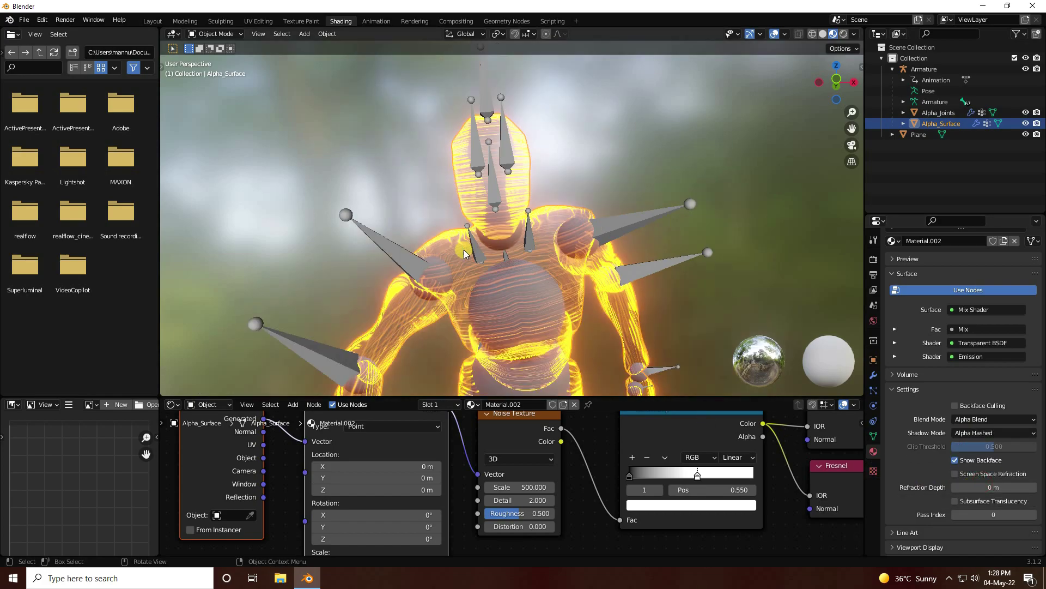
{"action": "left_click", "coordinate": [844, 35]}
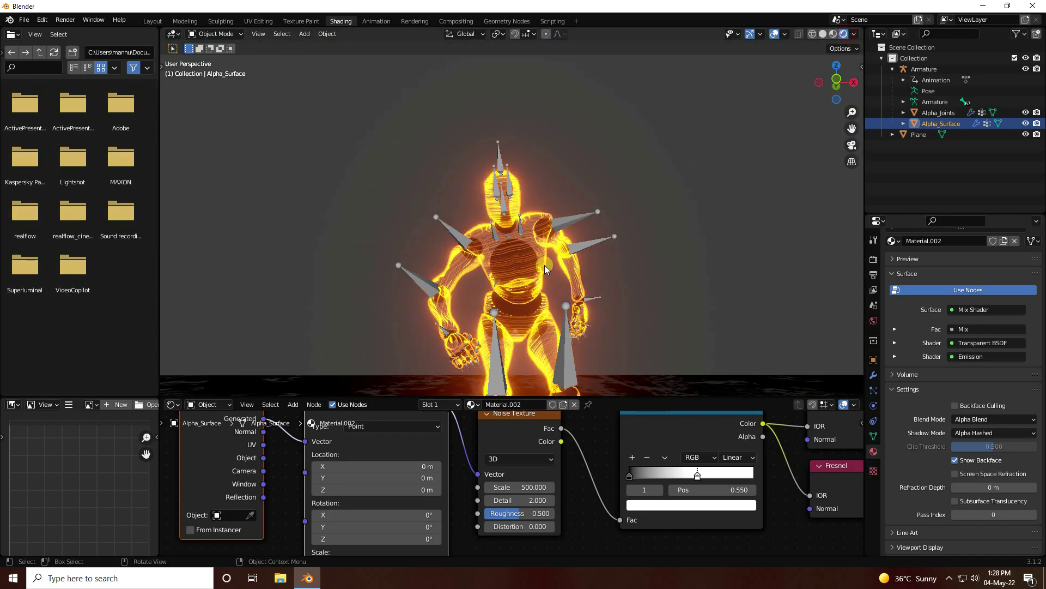
{"action": "mouse_move", "coordinate": [545, 265]}
{"action": "middle_mouse_down"}
{"action": "mouse_move", "coordinate": [548, 306]}
{"action": "mouse_move", "coordinate": [543, 253]}
{"action": "middle_mouse_up"}
{"action": "scroll", "coordinate": [543, 253], "scroll_direction": "up", "scroll_amount": 5}
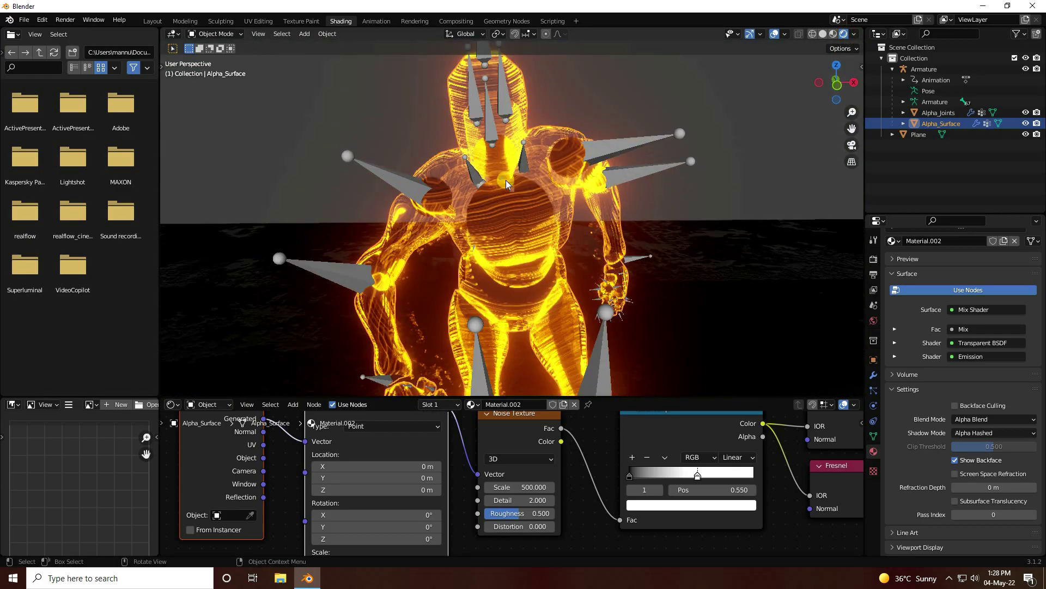
{"action": "scroll", "coordinate": [519, 228], "scroll_direction": "up", "scroll_amount": 3}
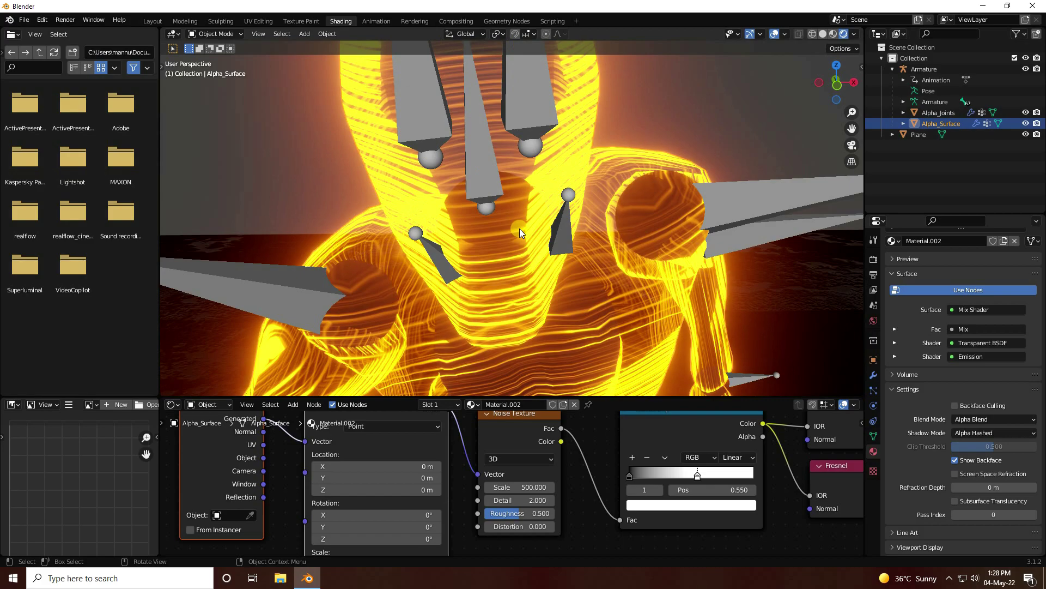
{"action": "middle_click_drag", "start_coordinate": [656, 271], "coordinate": [590, 247], "text": "shift"}
{"action": "middle_click_drag", "start_coordinate": [532, 200], "coordinate": [511, 204], "text": "shift"}
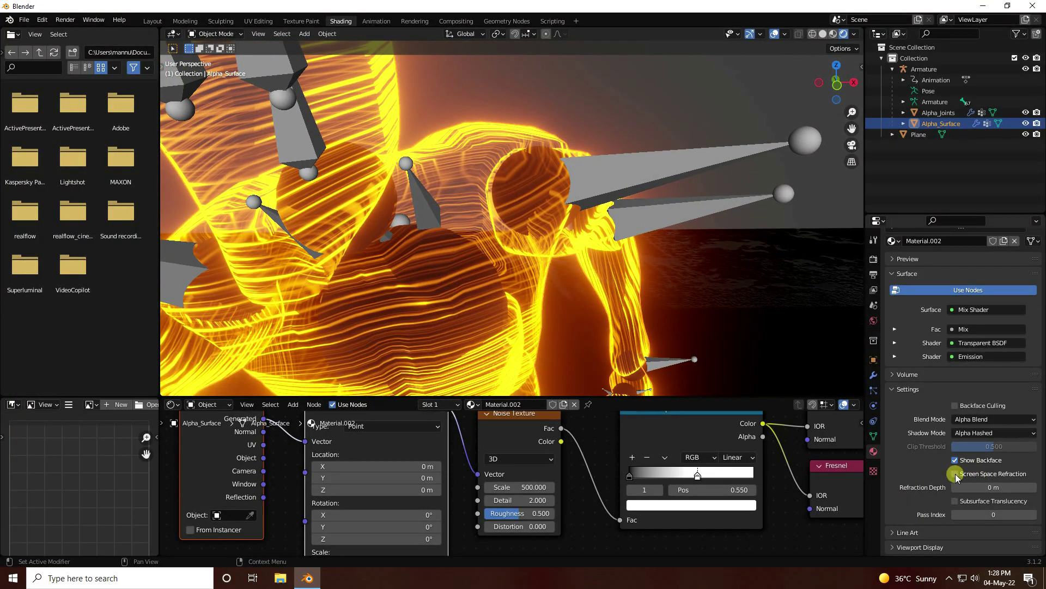
Step: Enable Subsurface Translucency on the material and frame the whole character
{"action": "left_click", "coordinate": [958, 505]}
{"action": "key", "text": "KP_Decimal"}
{"action": "middle_click_drag", "start_coordinate": [485, 251], "coordinate": [551, 267]}
Step: Turn the world background colour black, then start raising the Noise Texture Scale
{"action": "left_click", "coordinate": [872, 322]}
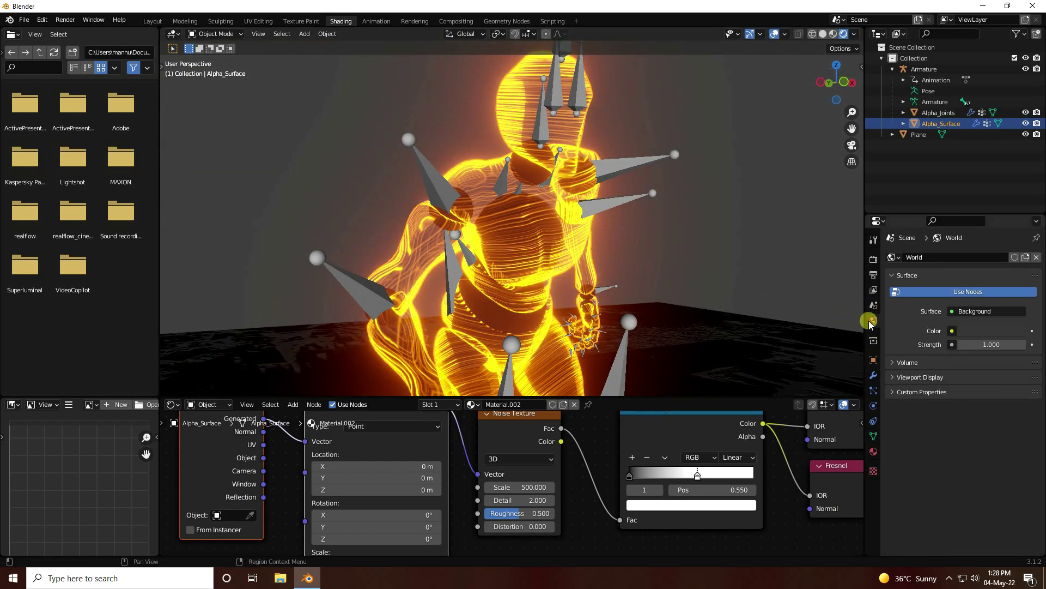
{"action": "left_click", "coordinate": [959, 332]}
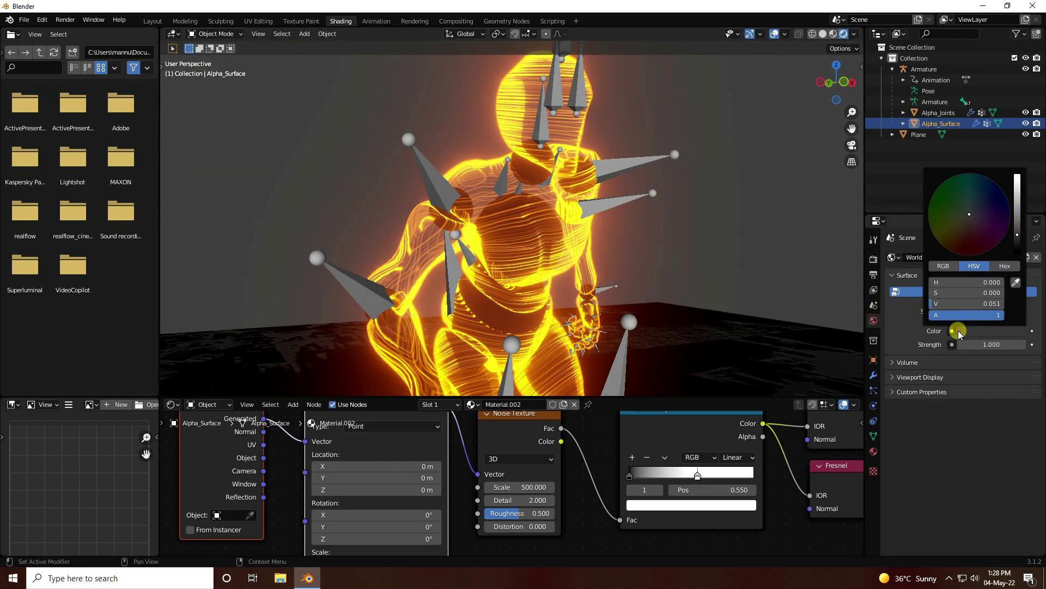
{"action": "left_click_drag", "start_coordinate": [1019, 218], "coordinate": [1017, 261]}
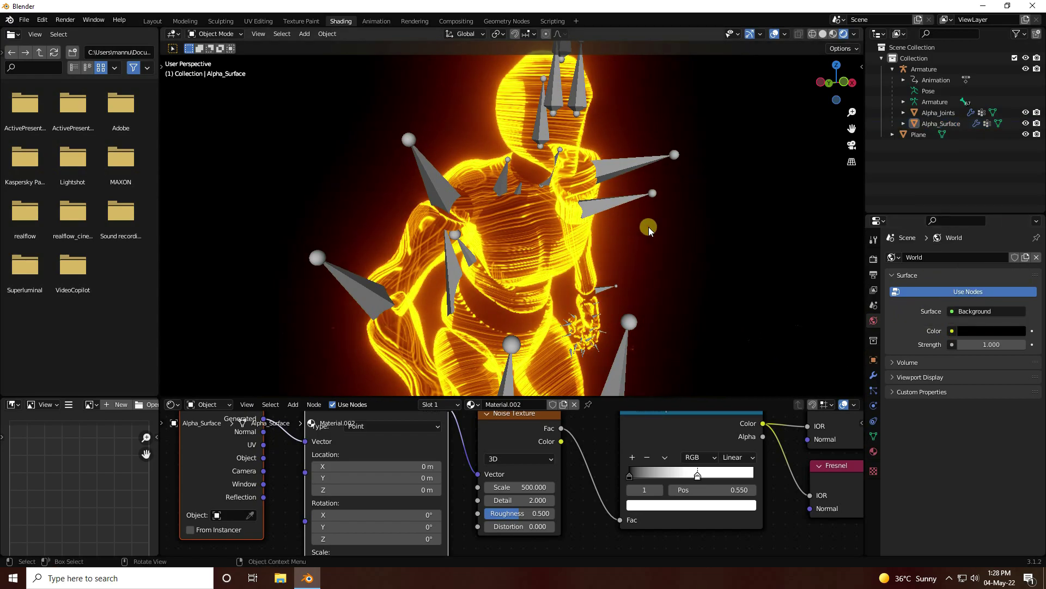
{"action": "middle_click_drag", "start_coordinate": [685, 268], "coordinate": [522, 272]}
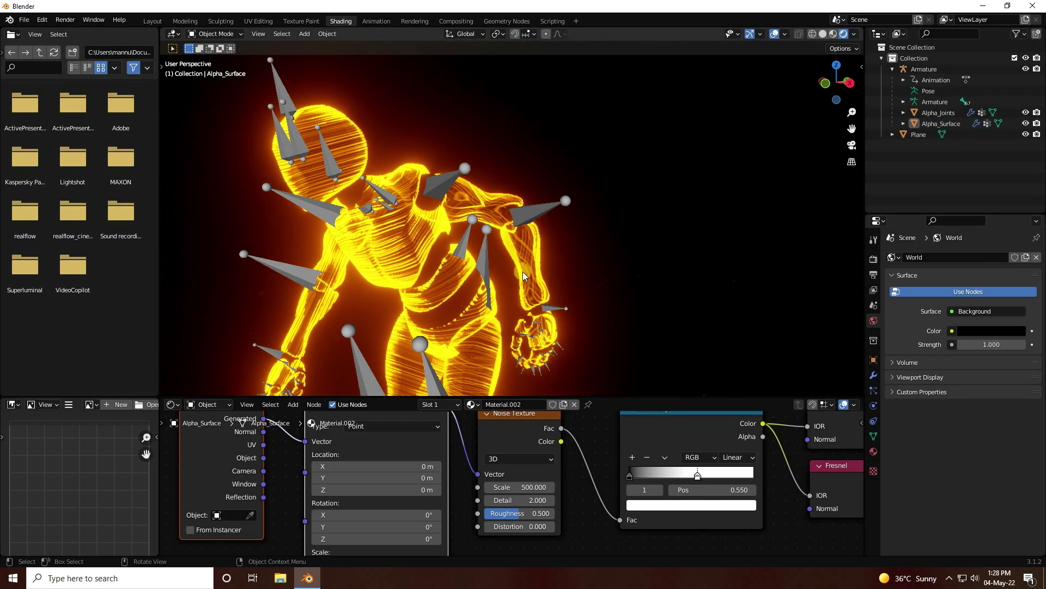
{"action": "scroll", "coordinate": [367, 222], "scroll_direction": "up", "scroll_amount": 5}
{"action": "scroll", "coordinate": [367, 222], "scroll_direction": "down", "scroll_amount": 5}
{"action": "middle_click_drag", "start_coordinate": [367, 222], "coordinate": [551, 229]}
{"action": "left_click_drag", "start_coordinate": [516, 486], "coordinate": [670, 467]}
Step: Set the Noise Texture Scale to 600 and Roughness to 0.8
{"action": "left_click", "coordinate": [514, 484]}
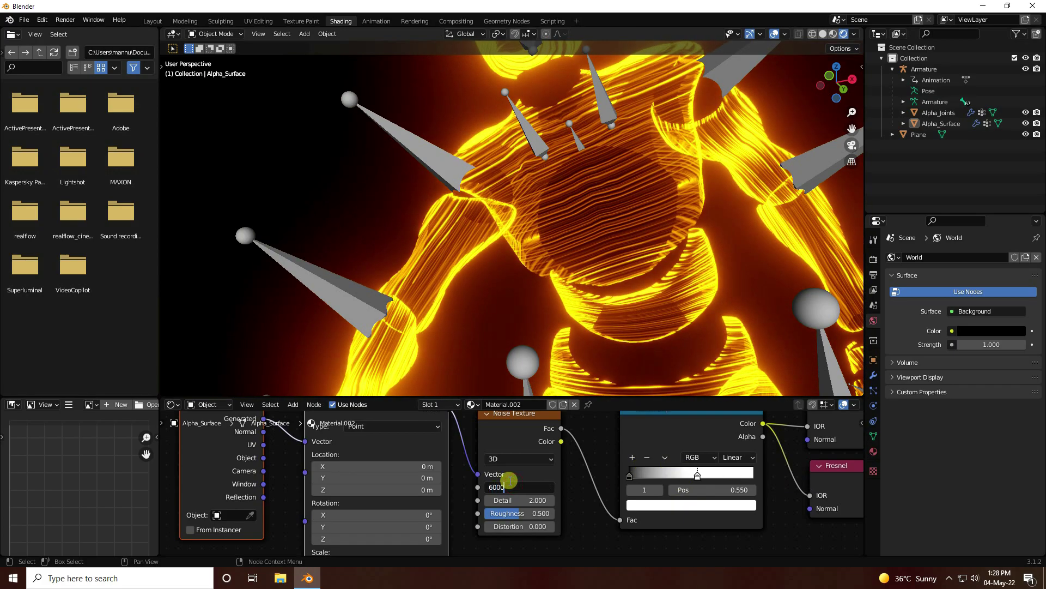
{"action": "type", "text": "600"}
{"action": "key", "text": "Return"}
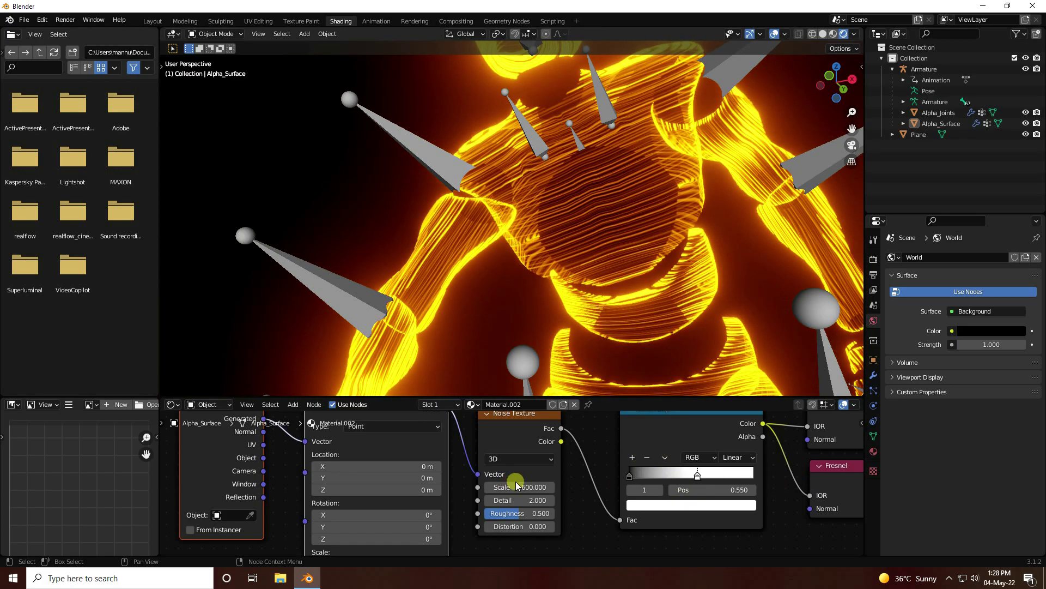
{"action": "middle_click_drag", "start_coordinate": [570, 501], "coordinate": [524, 485]}
{"action": "left_click", "coordinate": [482, 496]}
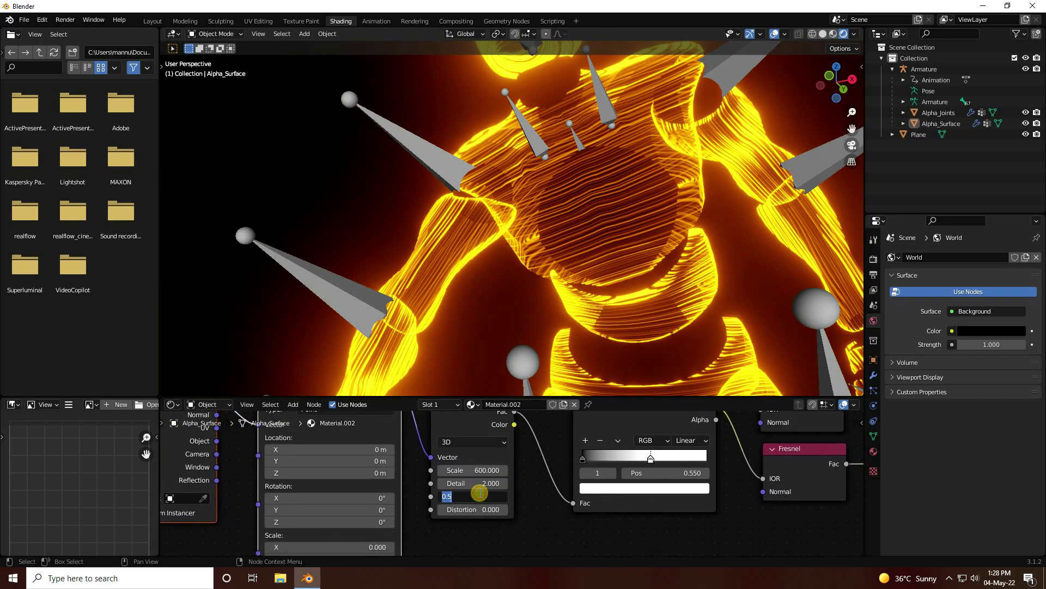
{"action": "key", "text": "Return"}
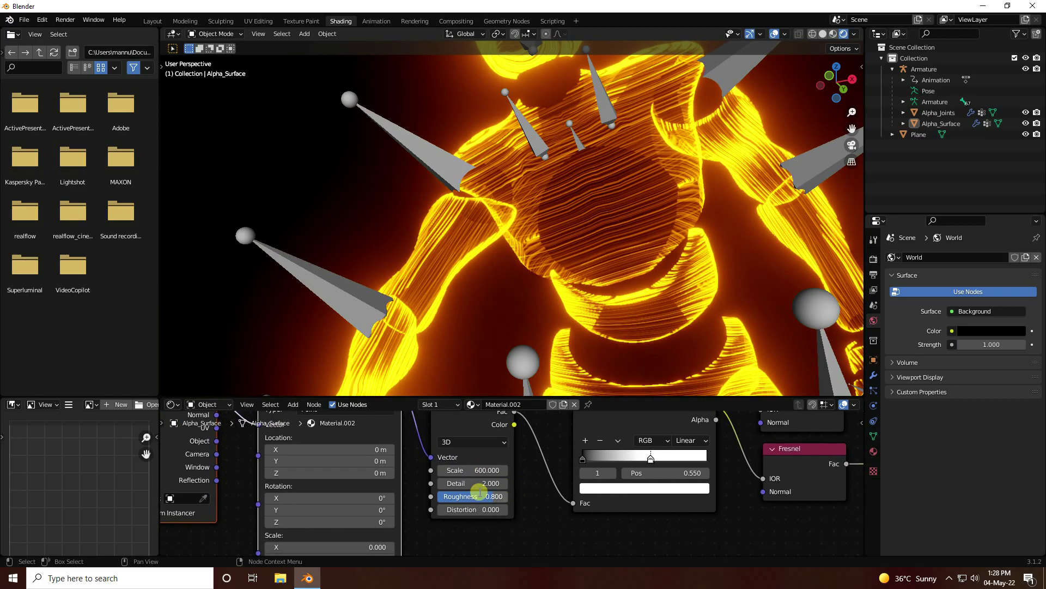
{"action": "middle_click_drag", "start_coordinate": [561, 298], "coordinate": [551, 327]}
Step: Bring the Mapping node back into view and start editing its Location Y value
{"action": "middle_click_drag", "start_coordinate": [522, 498], "coordinate": [657, 530]}
{"action": "left_click_drag", "start_coordinate": [416, 395], "coordinate": [415, 348]}
{"action": "left_click", "coordinate": [432, 470]}
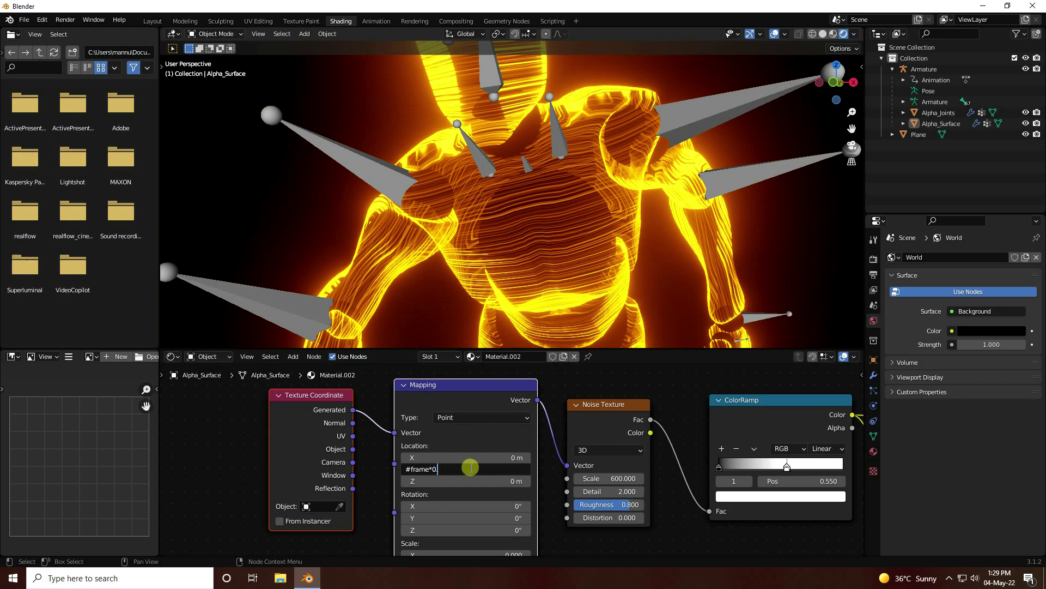
Step: Drive the Mapping node's Location Y with #frame*0.01 and play the animation to watch the texture flow
{"action": "key", "text": "Return"}
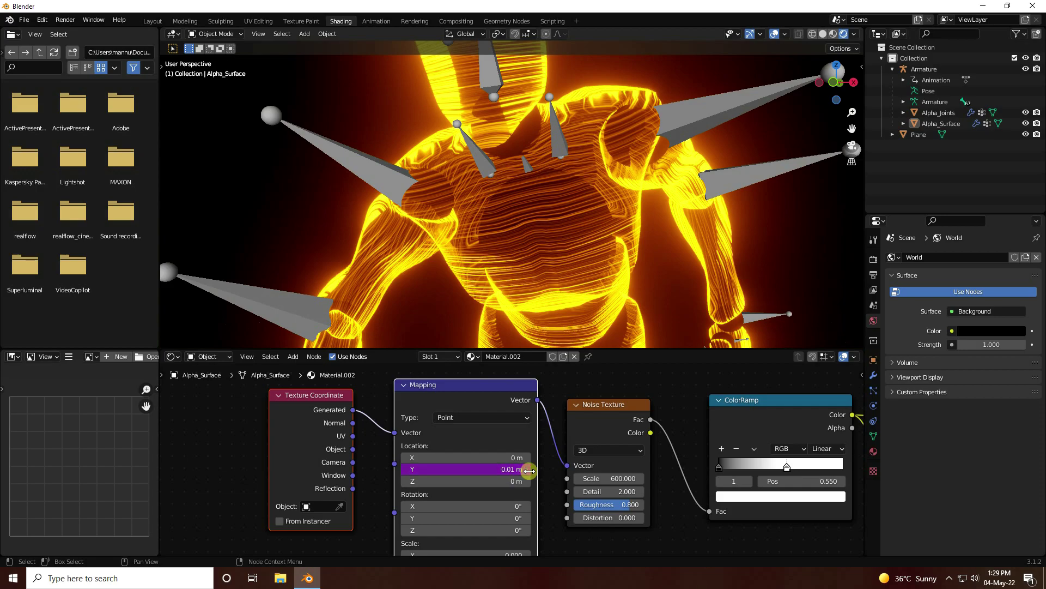
{"action": "key", "text": "space"}
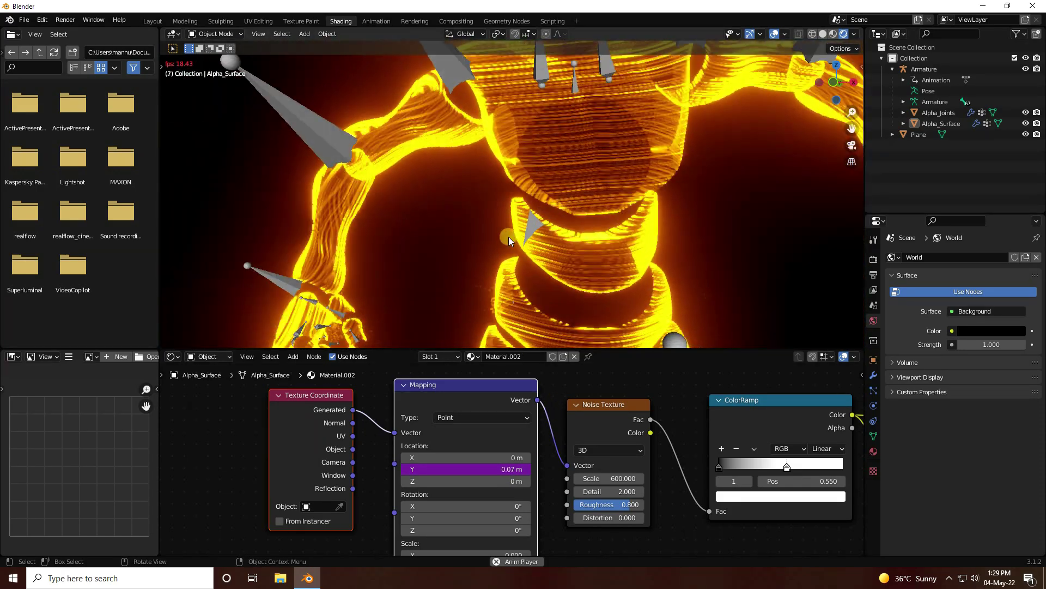
{"action": "key", "text": "space"}
{"action": "scroll", "coordinate": [503, 234], "scroll_direction": "down", "scroll_amount": 5}
{"action": "middle_click_drag", "start_coordinate": [502, 234], "coordinate": [571, 286]}
{"action": "key", "text": "space"}
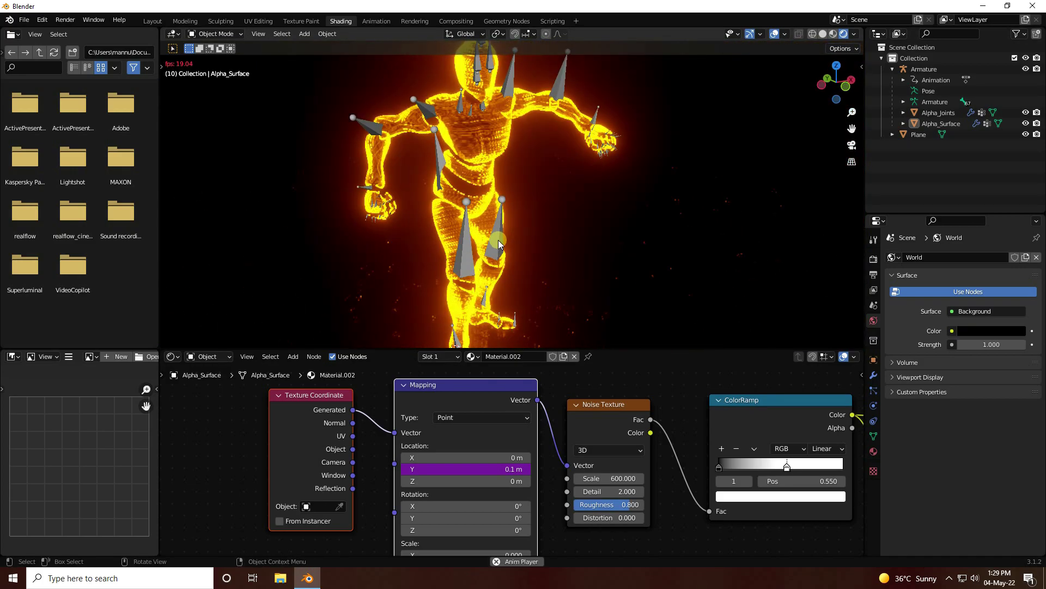
{"action": "middle_click_drag", "start_coordinate": [498, 239], "coordinate": [458, 205]}
{"action": "key", "text": "space"}
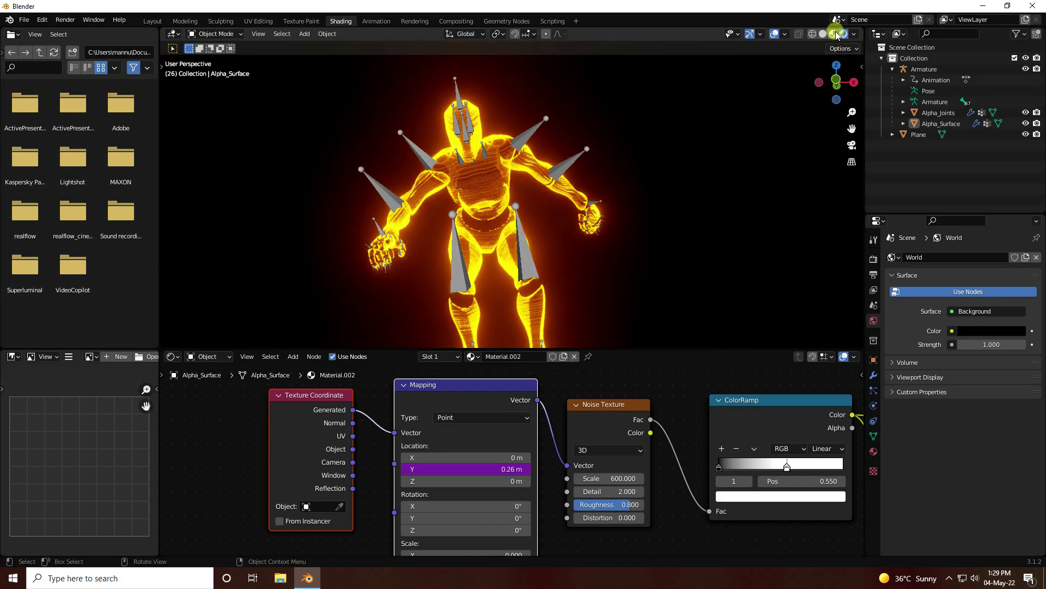
Step: Replay the animation in Material Preview shading, then begin renaming Material.002
{"action": "left_click", "coordinate": [834, 34]}
{"action": "key", "text": "space"}
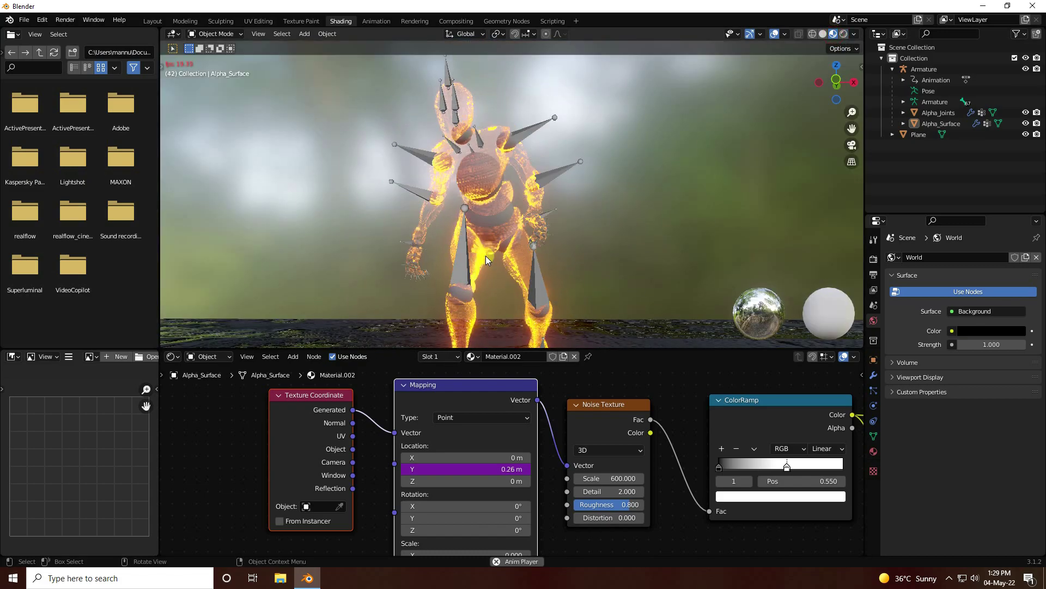
{"action": "key", "text": "space"}
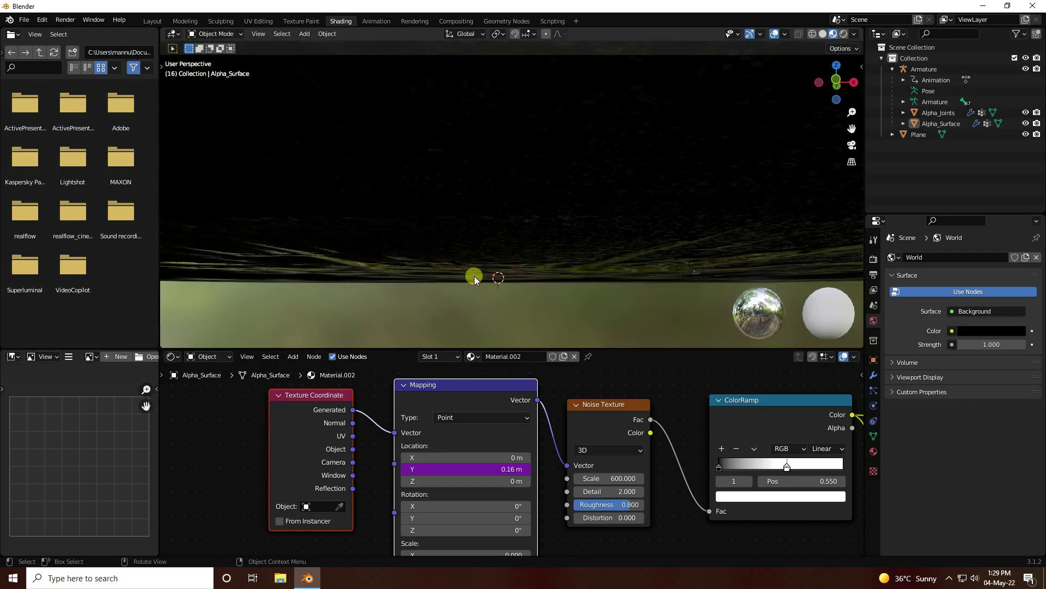
{"action": "middle_click_drag", "start_coordinate": [496, 272], "coordinate": [496, 214]}
{"action": "scroll", "coordinate": [496, 214], "scroll_direction": "up", "scroll_amount": 8}
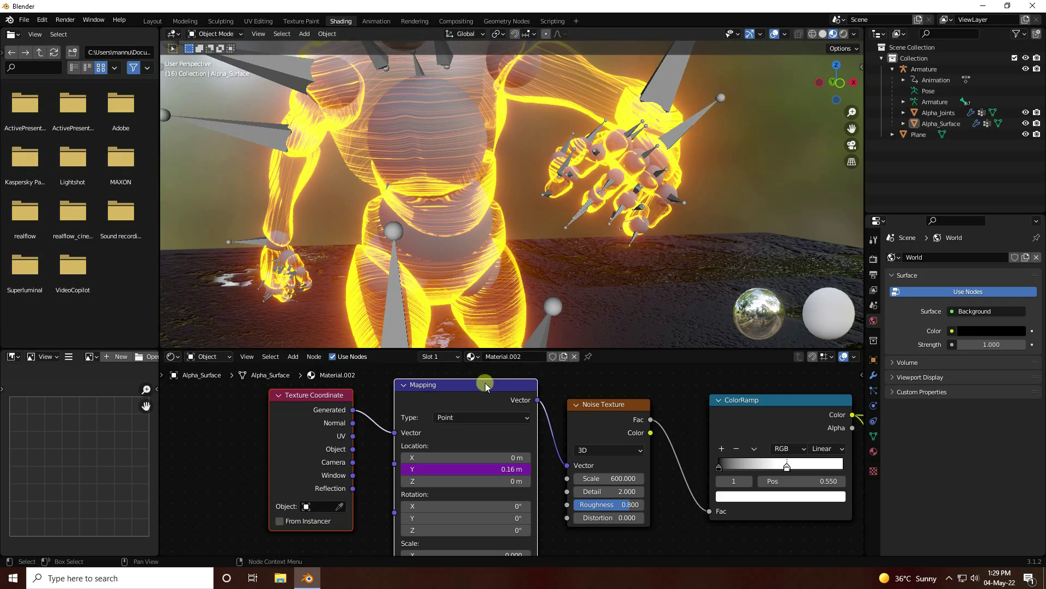
{"action": "left_click", "coordinate": [534, 355]}
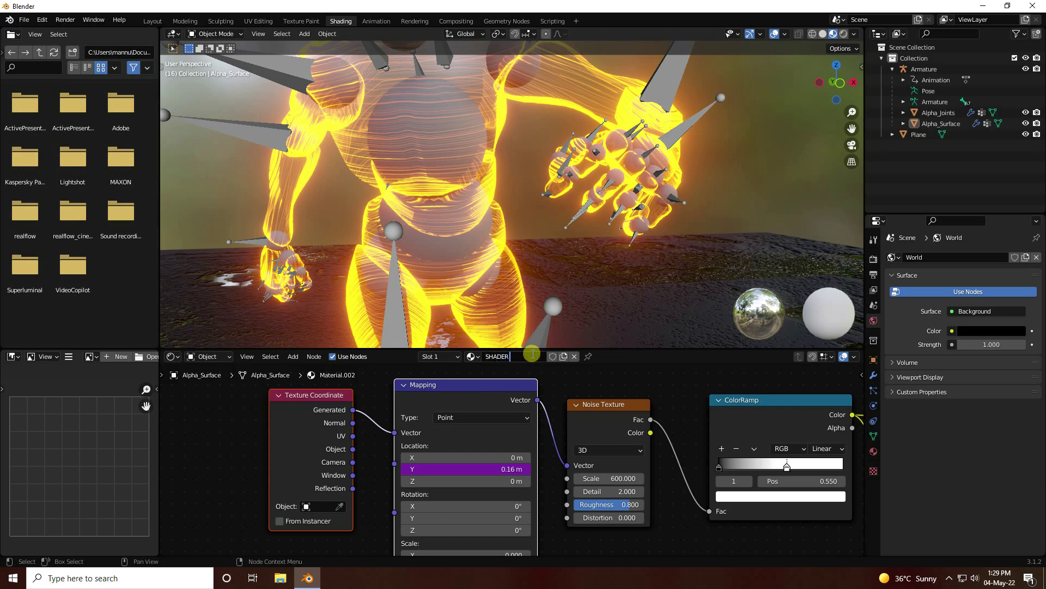
Step: Replace Alpha_Joints' Alpha_Joints_MAT with the SHADER material so the joints glow like the body
{"action": "left_click", "coordinate": [938, 112]}
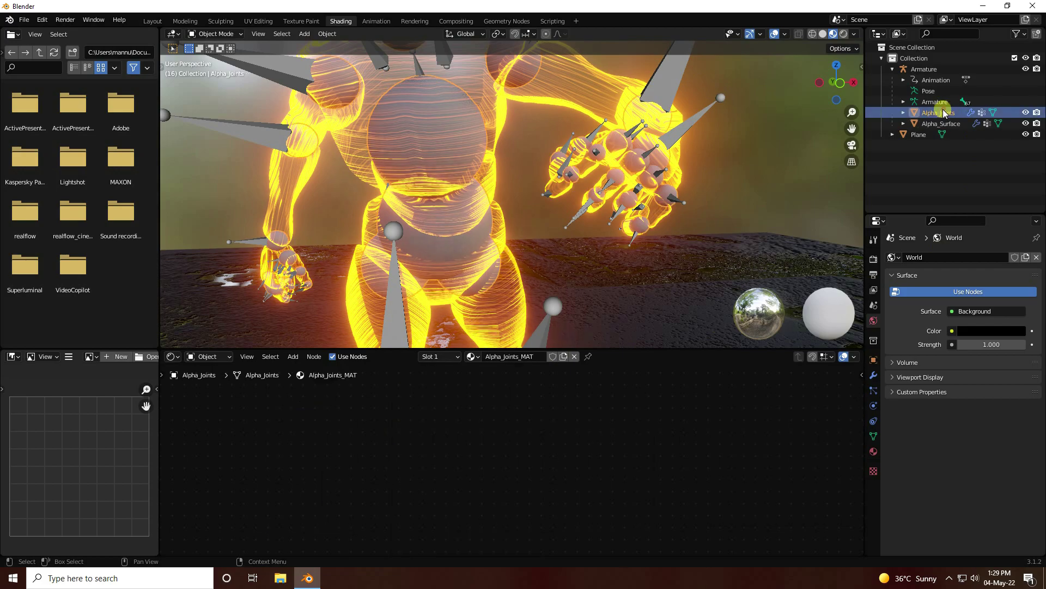
{"action": "left_click", "coordinate": [573, 356]}
{"action": "left_click", "coordinate": [496, 355]}
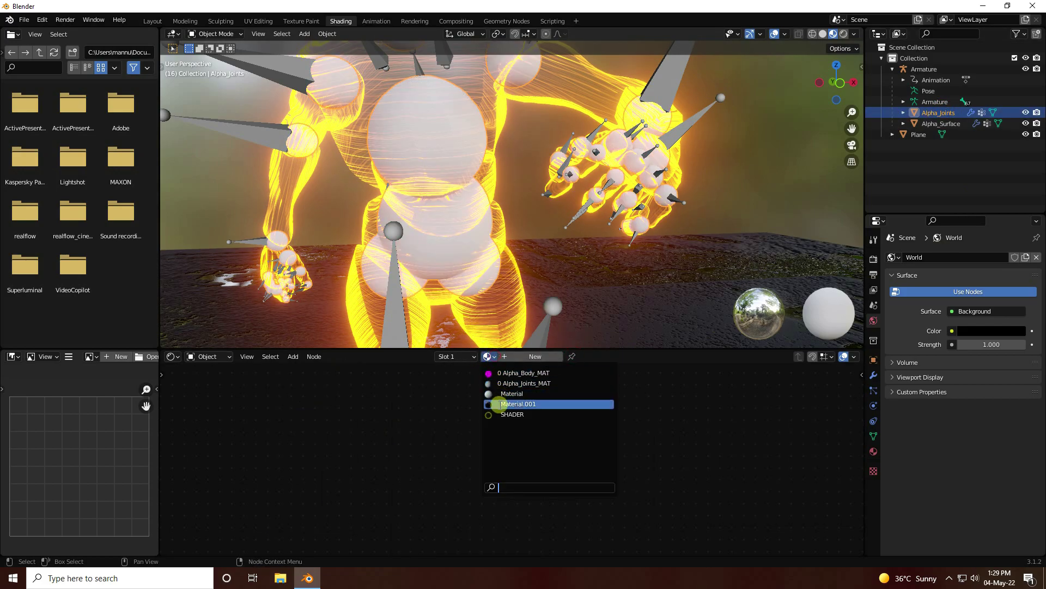
{"action": "left_click", "coordinate": [504, 414]}
{"action": "scroll", "coordinate": [371, 229], "scroll_direction": "down", "scroll_amount": 6}
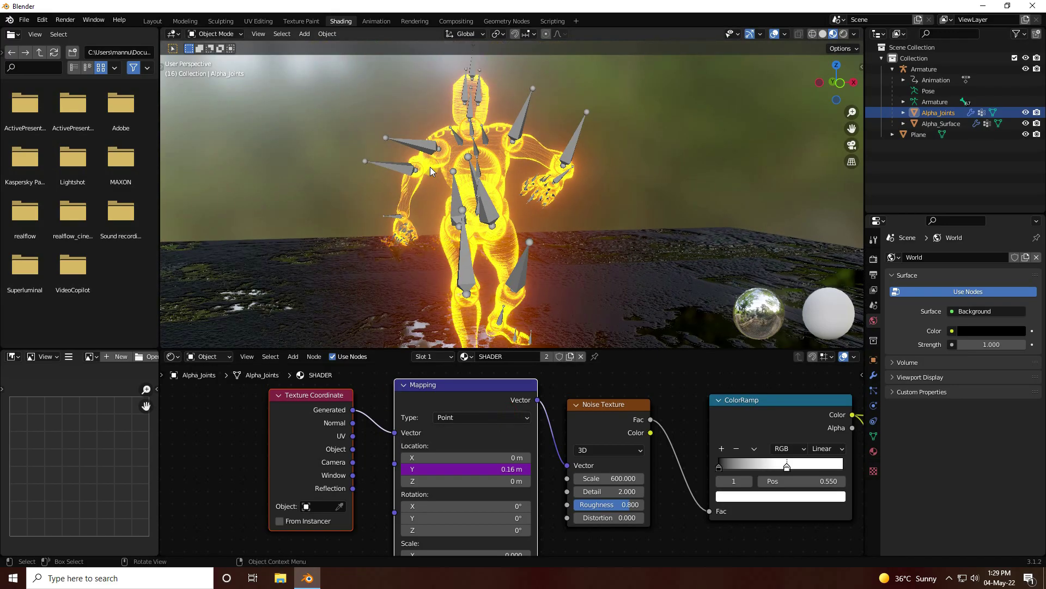
{"action": "middle_click_drag", "start_coordinate": [371, 229], "coordinate": [545, 238]}
{"action": "scroll", "coordinate": [380, 244], "scroll_direction": "up", "scroll_amount": 5}
{"action": "scroll", "coordinate": [545, 238], "scroll_direction": "down", "scroll_amount": 3}
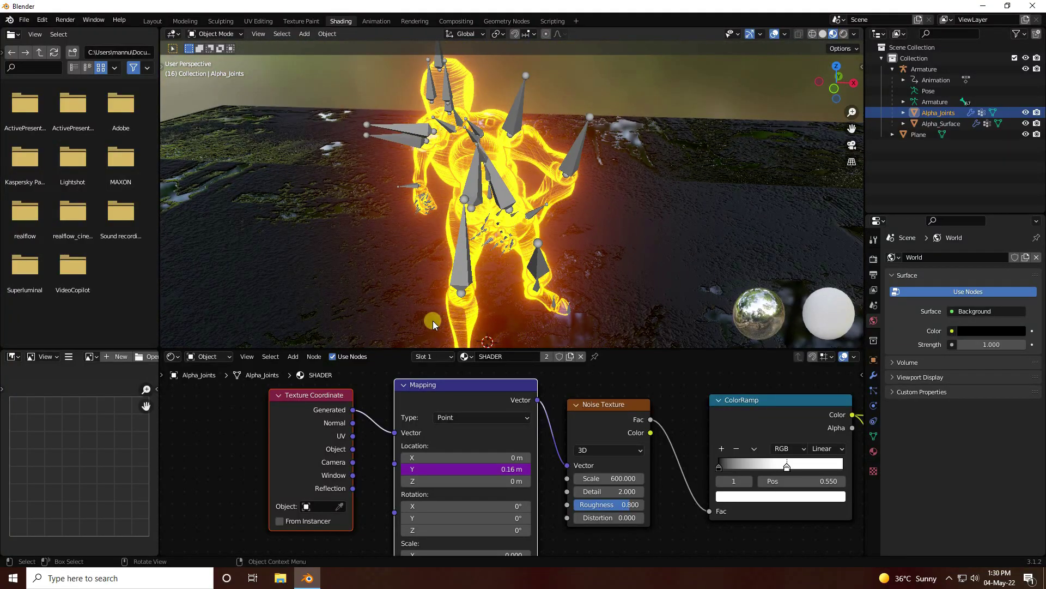
Step: In the Layout workspace with Material Preview shading, add a Landscape mesh to the scene
{"action": "left_click", "coordinate": [153, 21]}
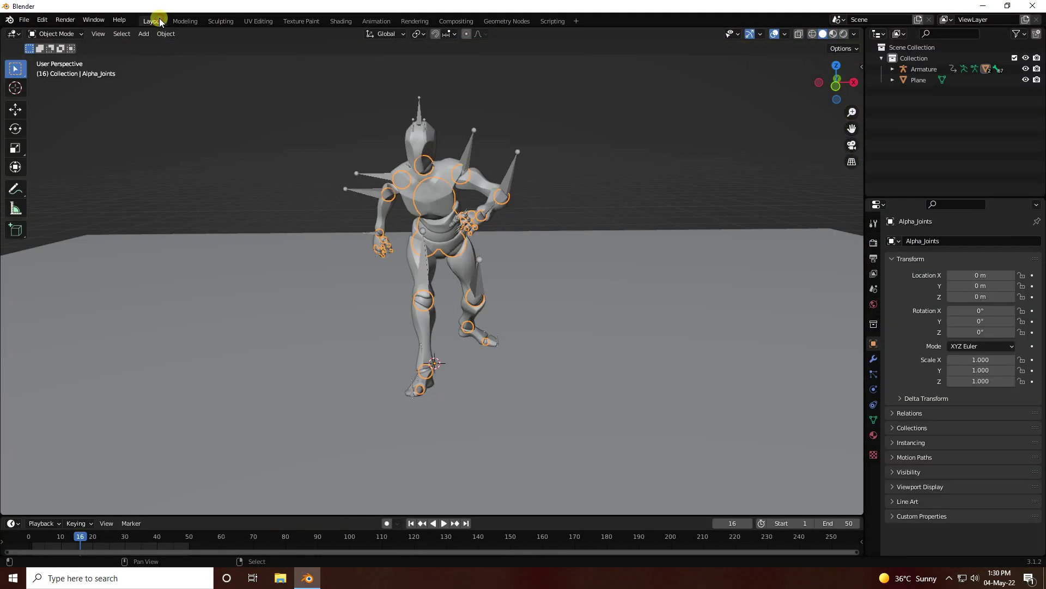
{"action": "left_click", "coordinate": [833, 34]}
{"action": "mouse_move", "coordinate": [386, 281]}
{"action": "middle_mouse_down"}
{"action": "mouse_move", "coordinate": [499, 337]}
{"action": "mouse_move", "coordinate": [505, 371]}
{"action": "mouse_move", "coordinate": [485, 322]}
{"action": "mouse_move", "coordinate": [480, 333]}
{"action": "middle_mouse_up"}
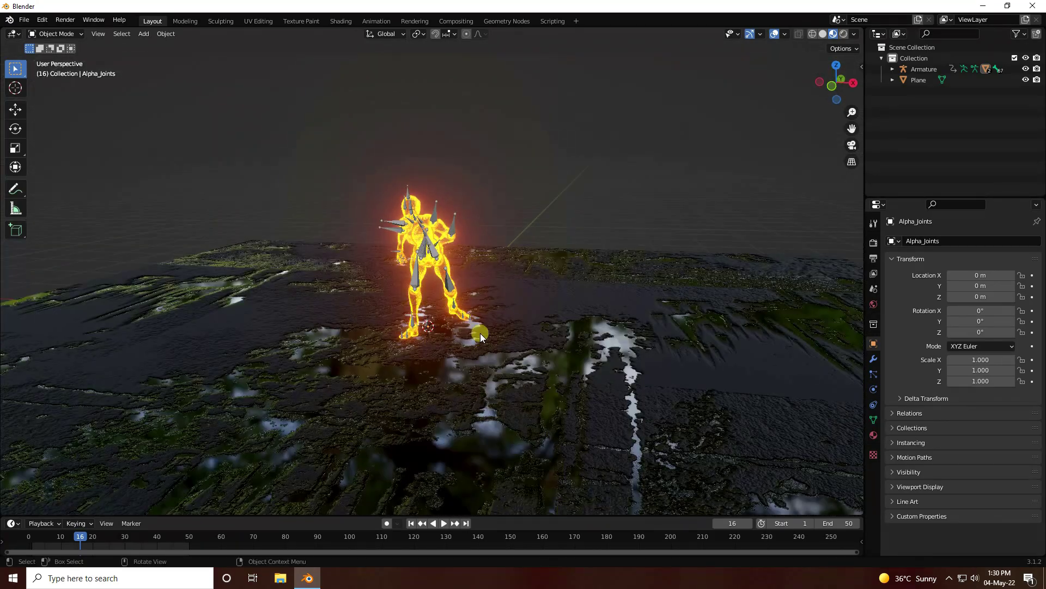
{"action": "left_click", "coordinate": [145, 34]}
{"action": "left_click", "coordinate": [182, 48]}
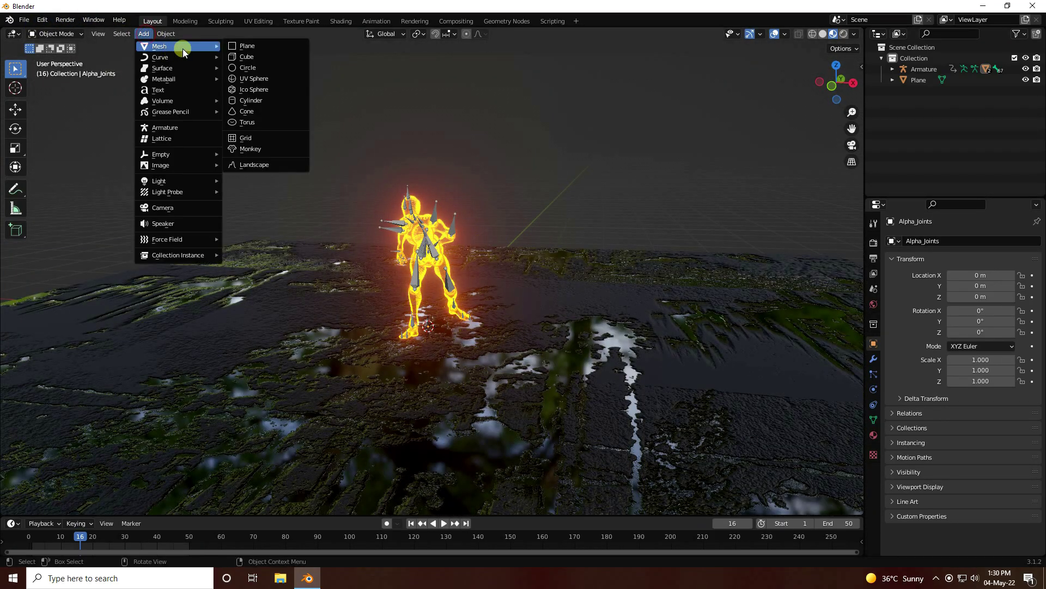
{"action": "left_click", "coordinate": [251, 165]}
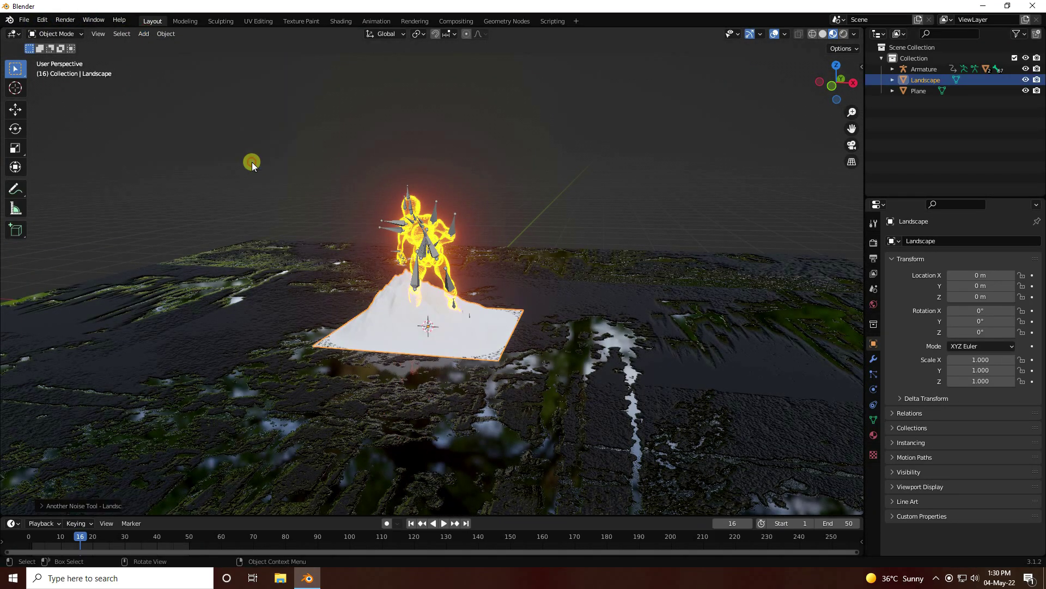
Step: Apply the cliff terrain preset and set Subdivisions X and Y to 256
{"action": "left_click", "coordinate": [42, 506]}
{"action": "left_click", "coordinate": [80, 81]}
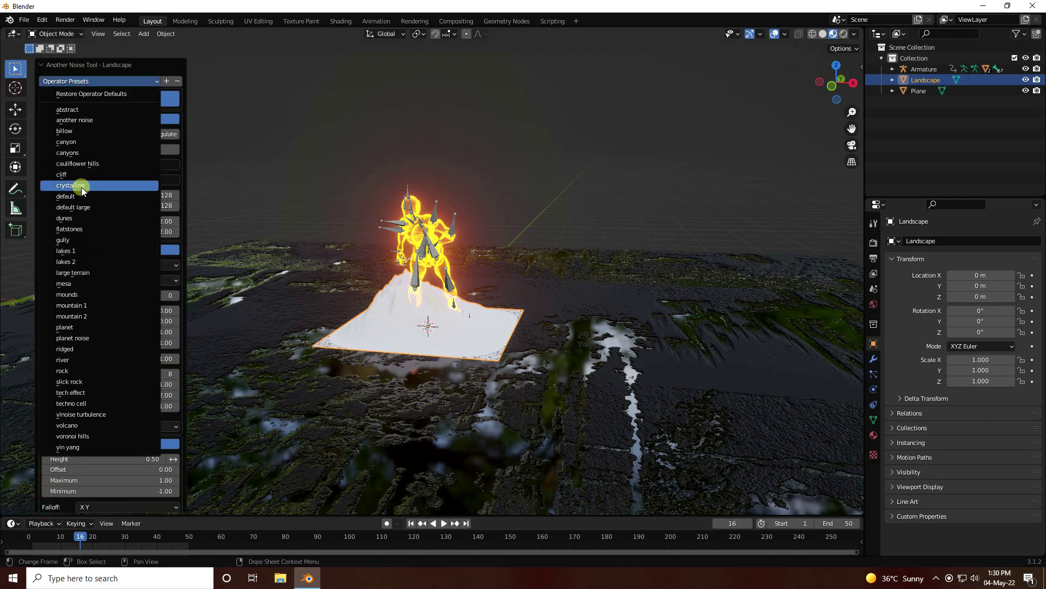
{"action": "left_click", "coordinate": [81, 173]}
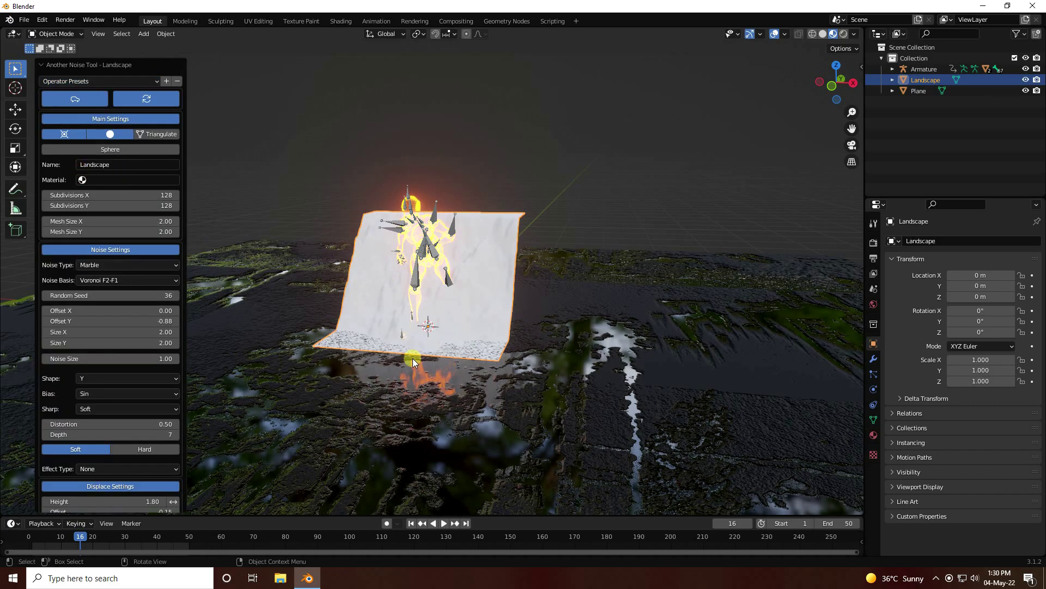
{"action": "middle_click_drag", "start_coordinate": [413, 358], "coordinate": [532, 356]}
{"action": "double_click", "coordinate": [160, 196]}
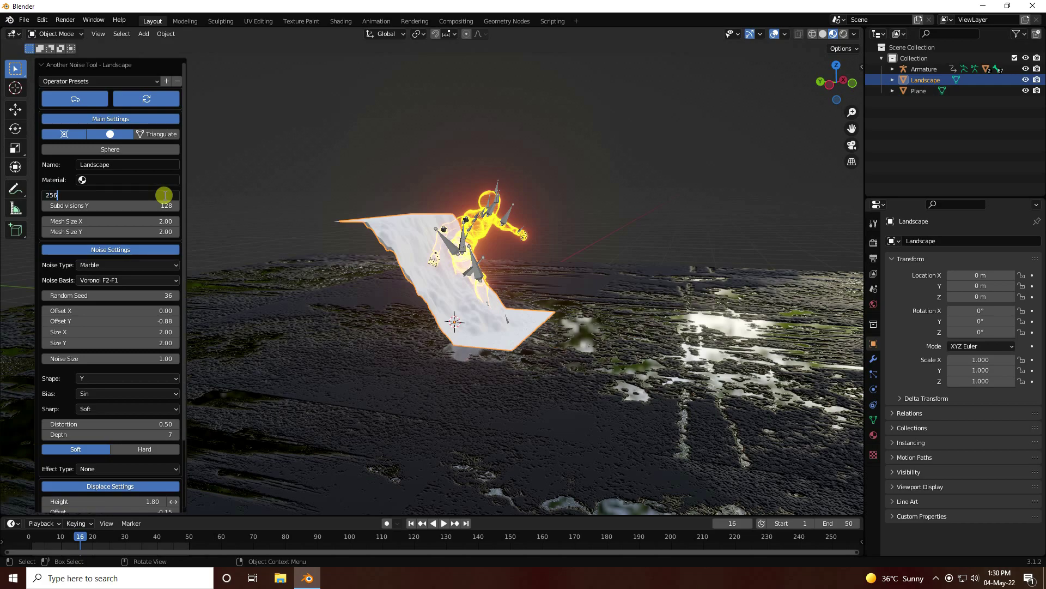
{"action": "type", "text": "256"}
{"action": "double_click", "coordinate": [127, 204]}
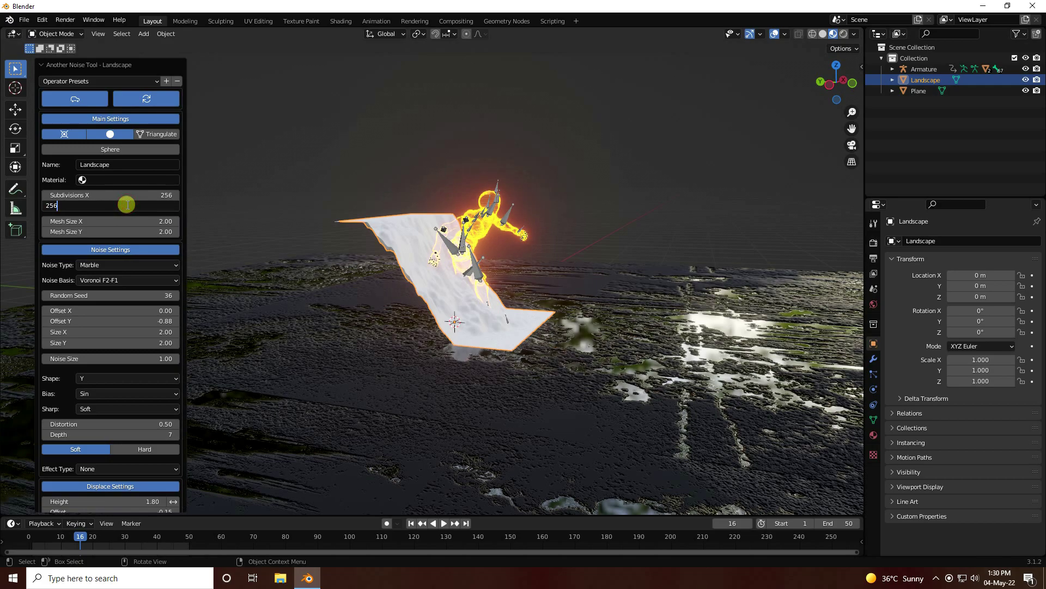
{"action": "type", "text": "256"}
{"action": "key", "text": "Return"}
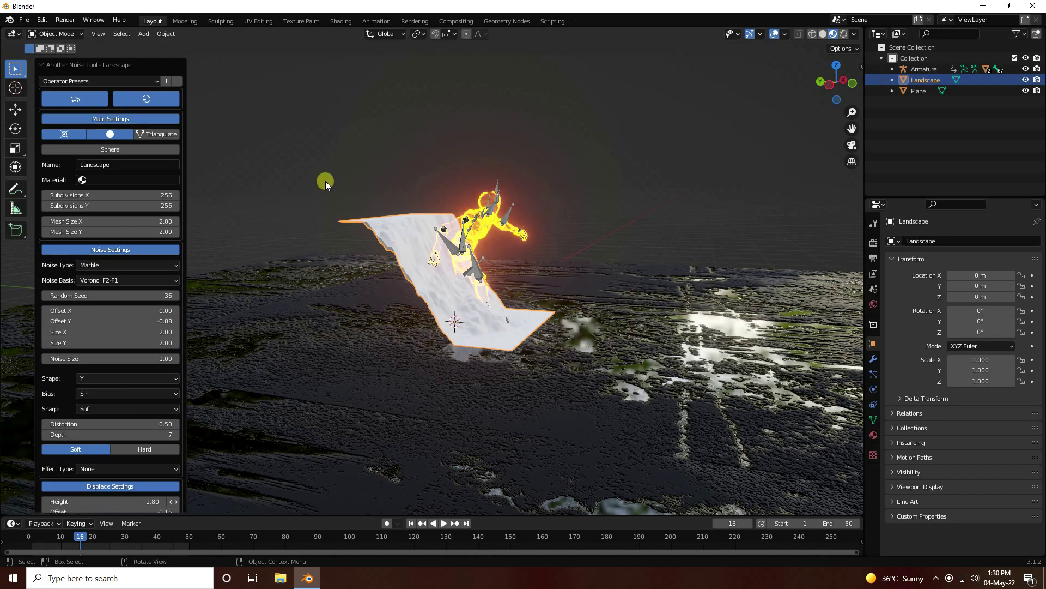
{"action": "left_click", "coordinate": [326, 179]}
{"action": "left_click", "coordinate": [15, 109]}
Step: Lower the landscape slightly, scale it to 2.94, and move it back to Y 2.8215 m
{"action": "middle_click_drag", "start_coordinate": [460, 312], "coordinate": [412, 269]}
{"action": "left_click", "coordinate": [412, 269]}
{"action": "left_click_drag", "start_coordinate": [440, 287], "coordinate": [440, 291]}
{"action": "key", "text": "s"}
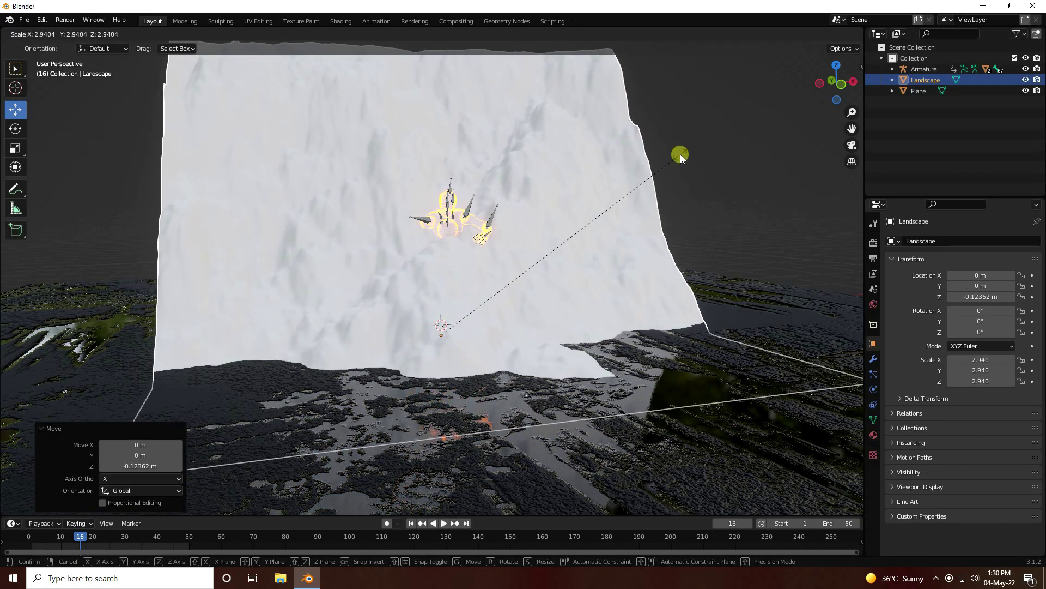
{"action": "left_click", "coordinate": [681, 154]}
{"action": "middle_click_drag", "start_coordinate": [411, 267], "coordinate": [517, 263]}
{"action": "scroll", "coordinate": [416, 327], "scroll_direction": "up", "scroll_amount": 2}
{"action": "left_click_drag", "start_coordinate": [416, 327], "coordinate": [233, 338]}
{"action": "middle_click_drag", "start_coordinate": [231, 336], "coordinate": [339, 224]}
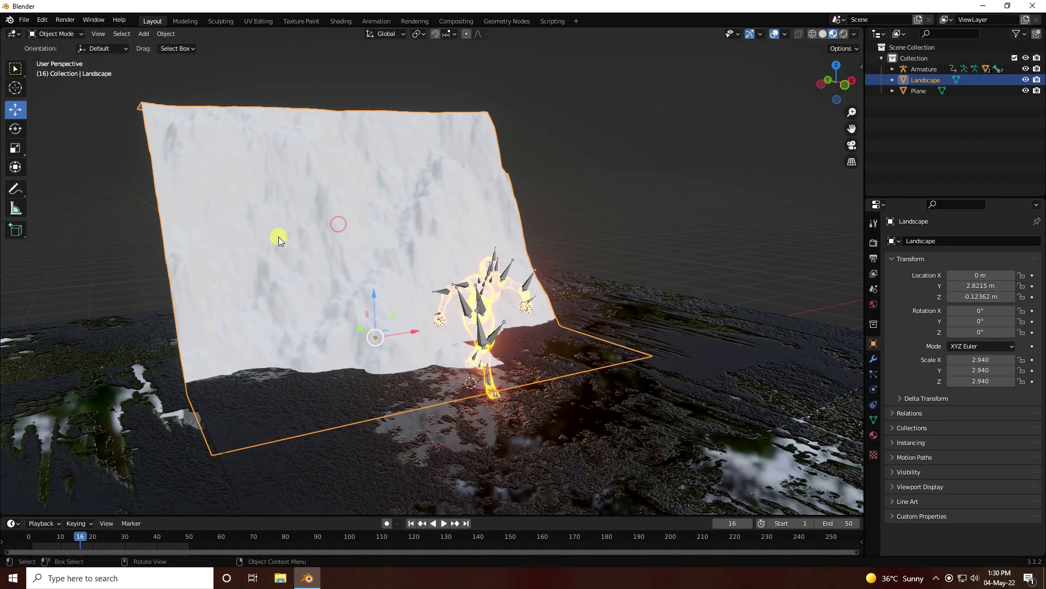
{"action": "left_click_drag", "start_coordinate": [319, 514], "coordinate": [355, 387]}
Step: Give the landscape the ground's Material.001 and map its dirty texture with Generated coordinates
{"action": "left_click", "coordinate": [21, 395]}
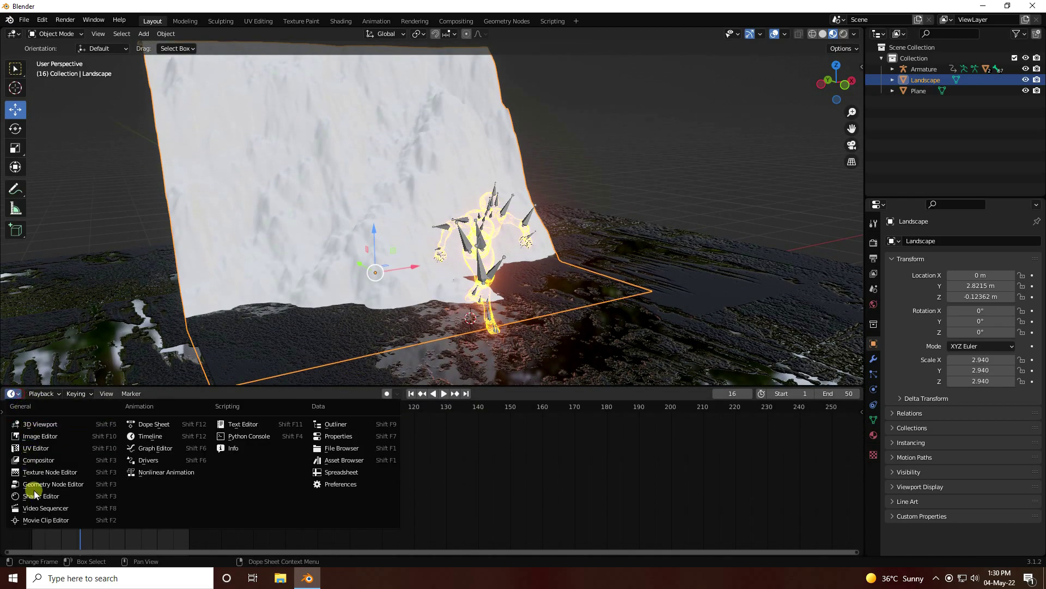
{"action": "left_click", "coordinate": [36, 499]}
{"action": "left_click", "coordinate": [409, 394]}
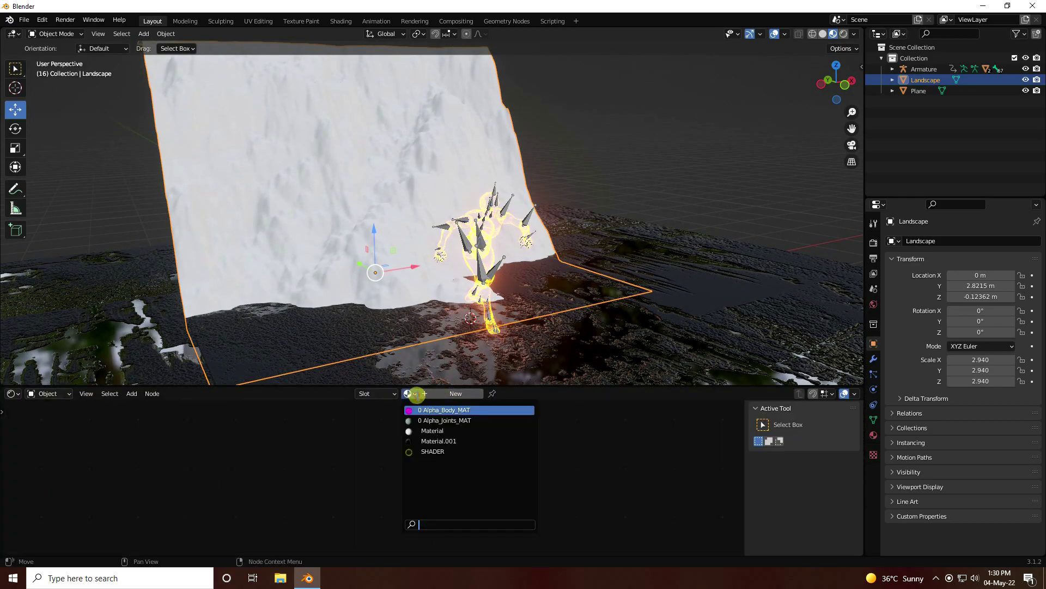
{"action": "left_click", "coordinate": [433, 441]}
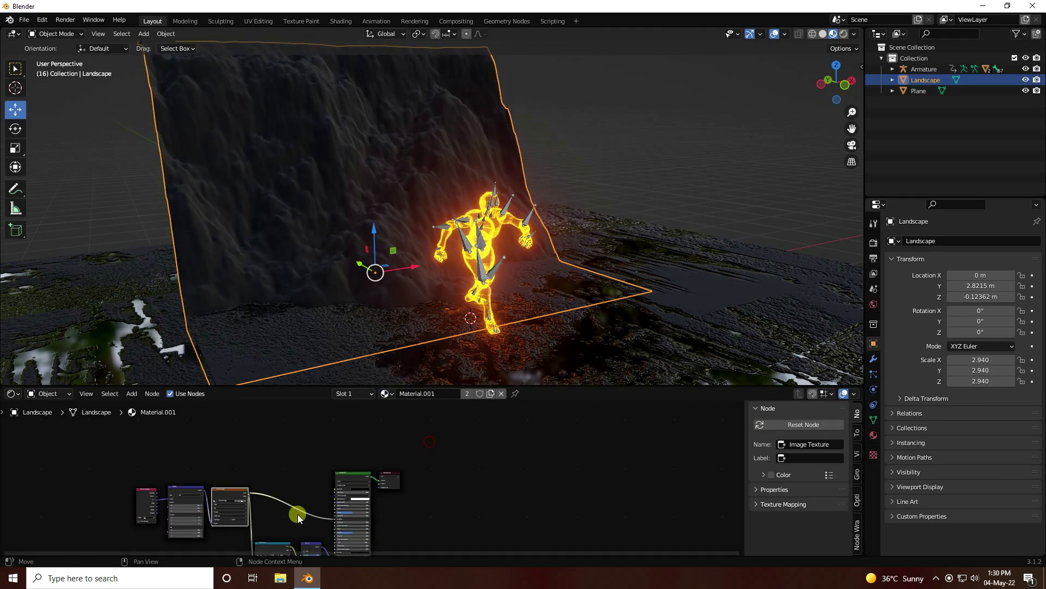
{"action": "middle_click_drag", "start_coordinate": [294, 256], "coordinate": [490, 93]}
{"action": "scroll", "coordinate": [168, 477], "scroll_direction": "up", "scroll_amount": 2}
{"action": "scroll", "coordinate": [168, 477], "scroll_direction": "up", "scroll_amount": 4}
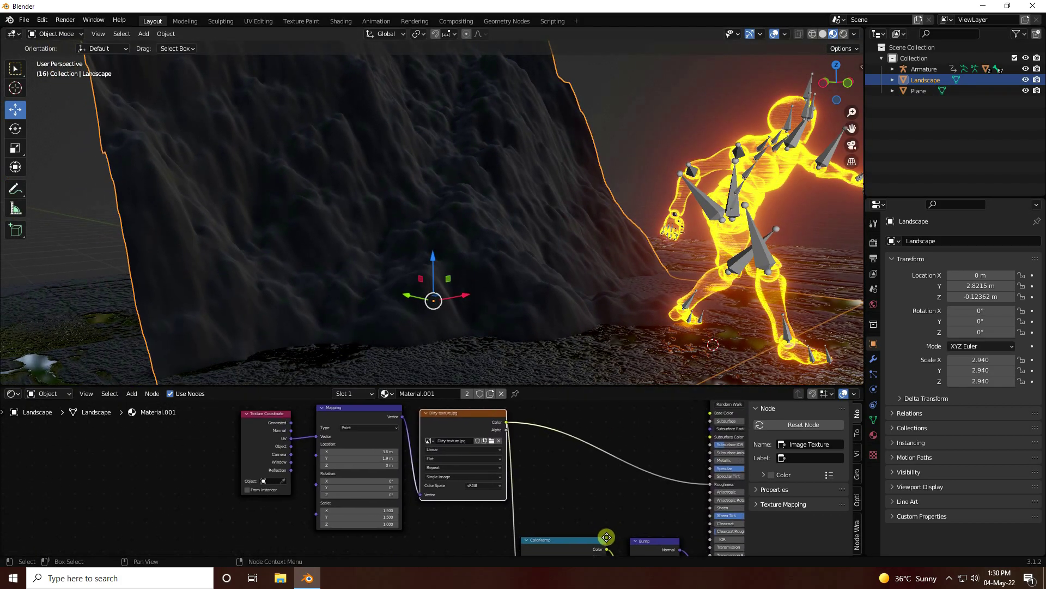
{"action": "middle_click_drag", "start_coordinate": [280, 467], "coordinate": [326, 477]}
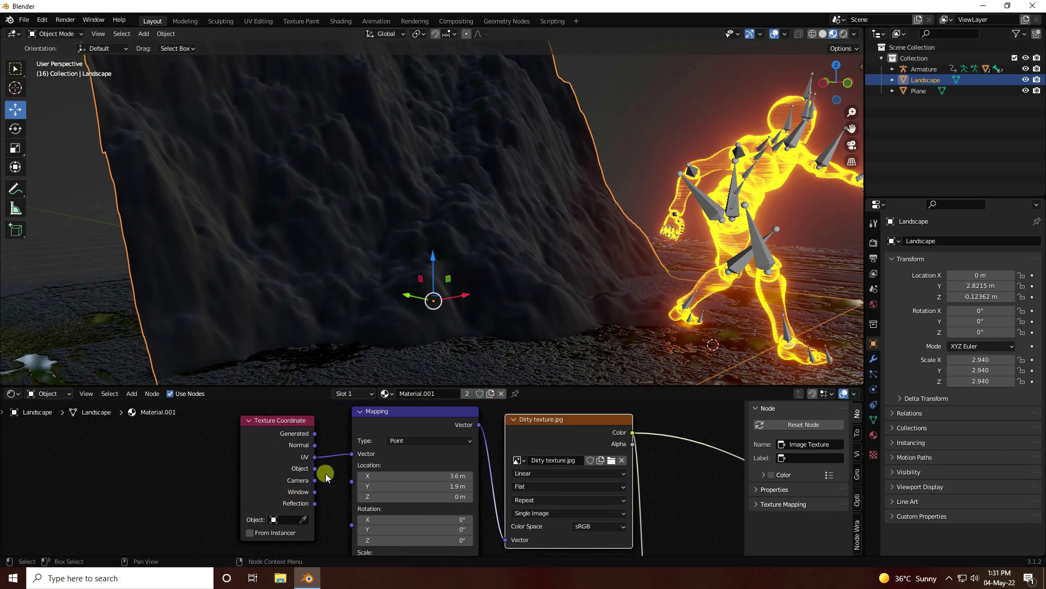
{"action": "left_click_drag", "start_coordinate": [315, 433], "coordinate": [351, 453]}
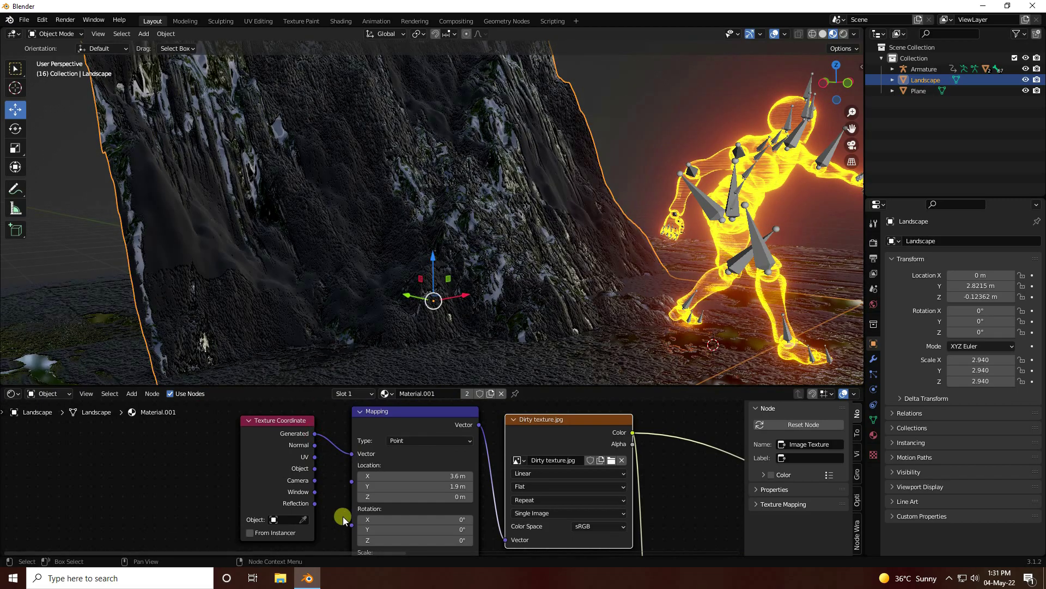
Step: Check the textured cliff in Rendered shading, then collapse the node editor and use Material Preview
{"action": "middle_click_drag", "start_coordinate": [506, 261], "coordinate": [477, 301]}
{"action": "middle_click_drag", "start_coordinate": [425, 269], "coordinate": [385, 295]}
{"action": "left_click", "coordinate": [844, 34]}
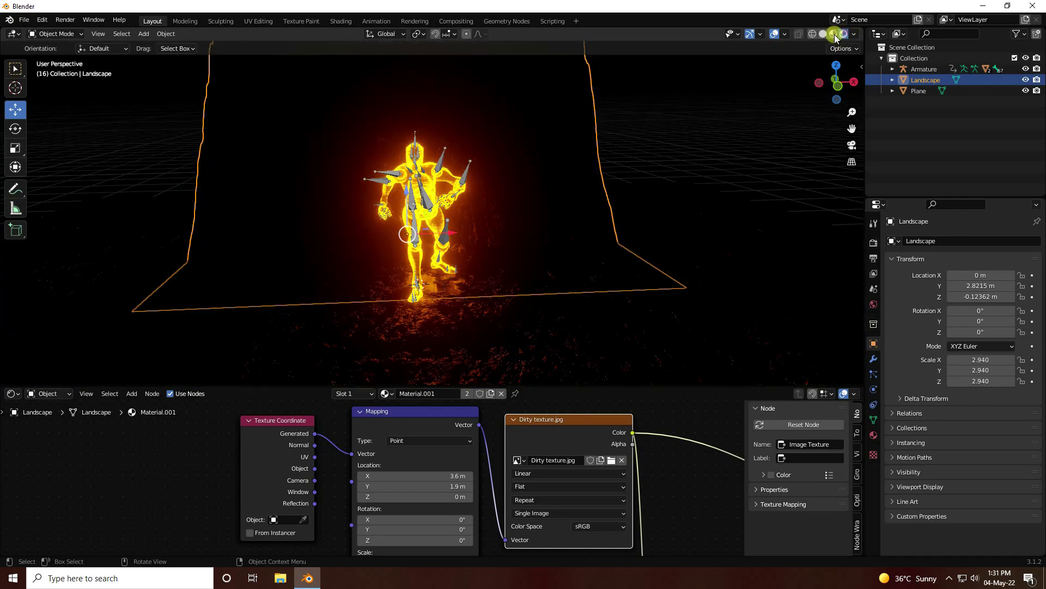
{"action": "middle_click_drag", "start_coordinate": [351, 218], "coordinate": [417, 194]}
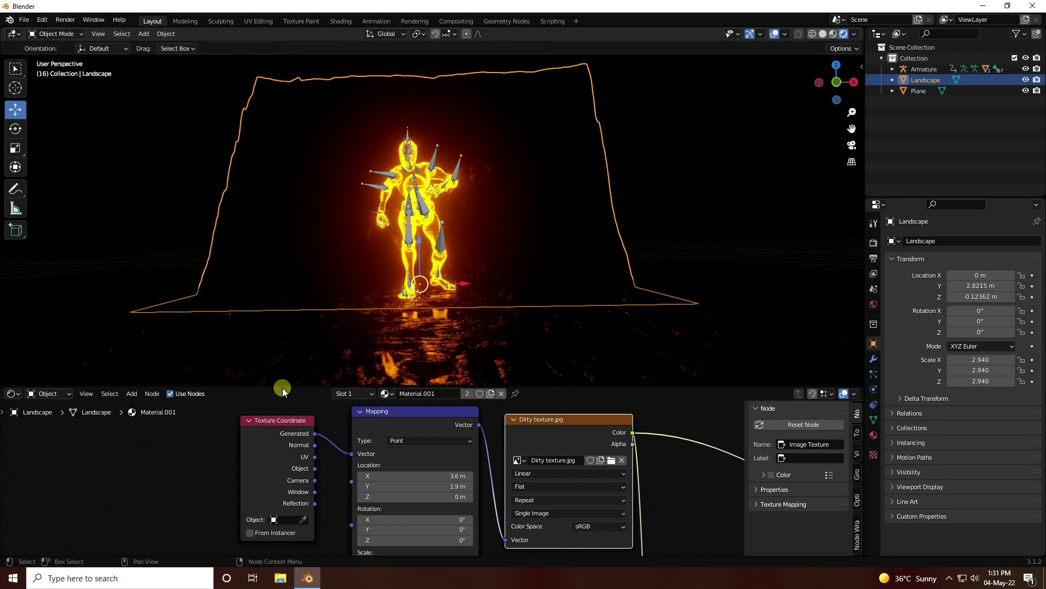
{"action": "left_click_drag", "start_coordinate": [283, 388], "coordinate": [320, 519]}
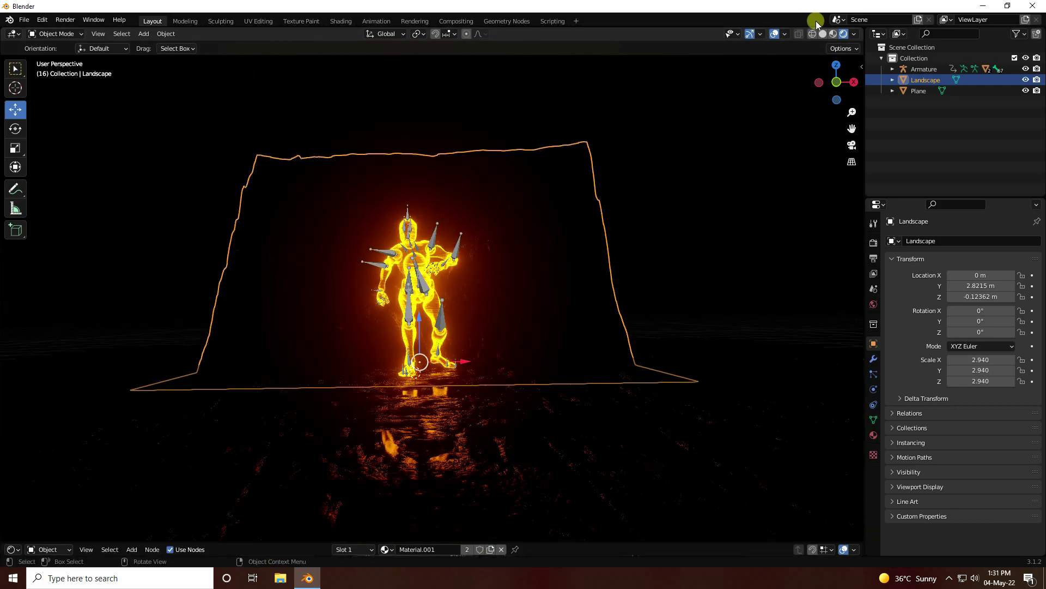
{"action": "left_click", "coordinate": [833, 34]}
Step: Add a point light at the figure's feet and nudge it slightly along X
{"action": "left_click", "coordinate": [144, 34]}
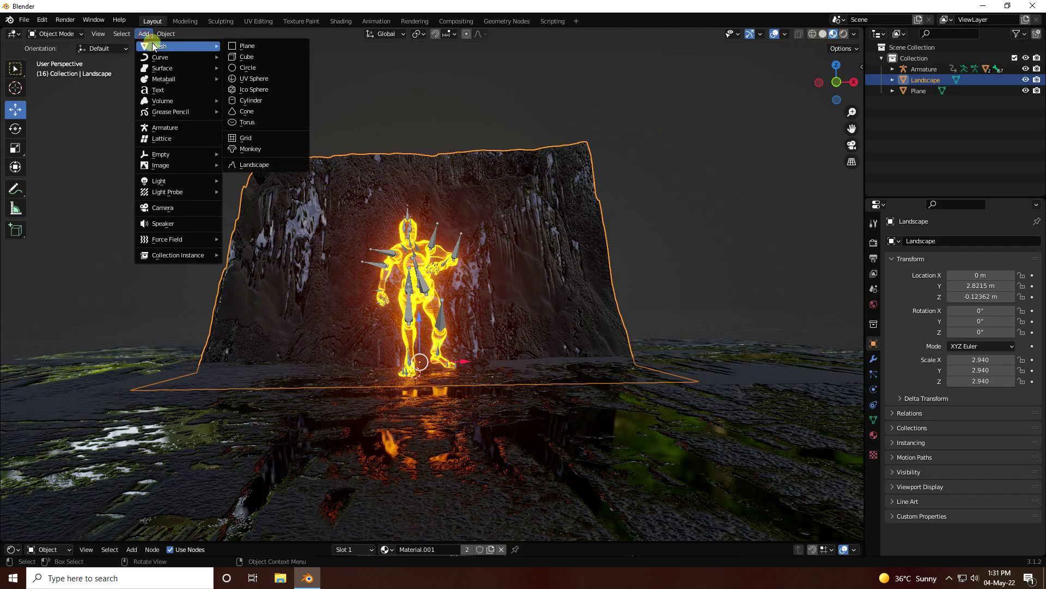
{"action": "mouse_move", "coordinate": [169, 180]}
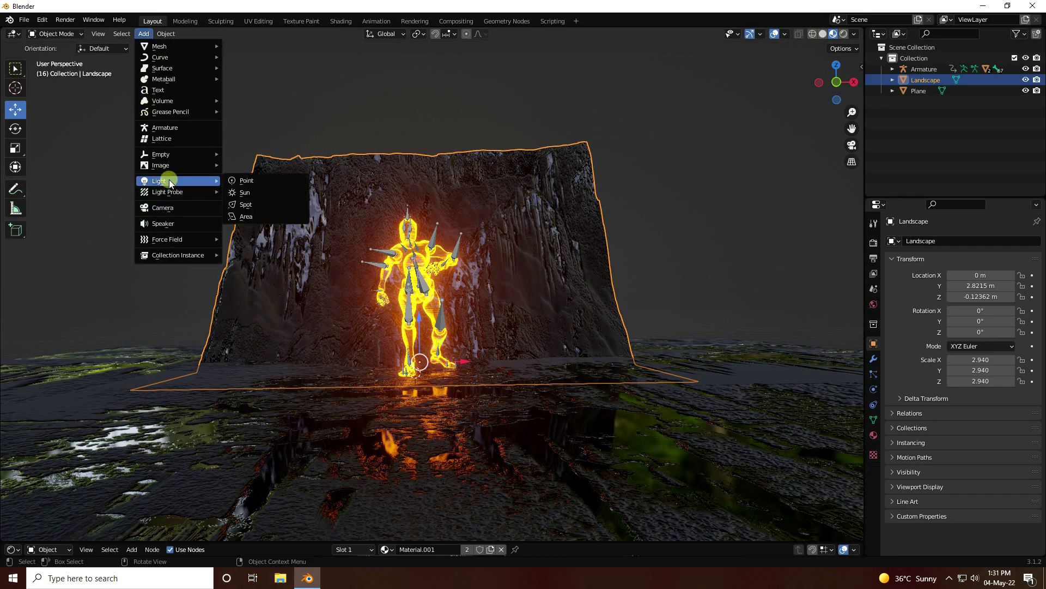
{"action": "left_click", "coordinate": [255, 180]}
{"action": "scroll", "coordinate": [422, 365], "scroll_direction": "up", "scroll_amount": 5}
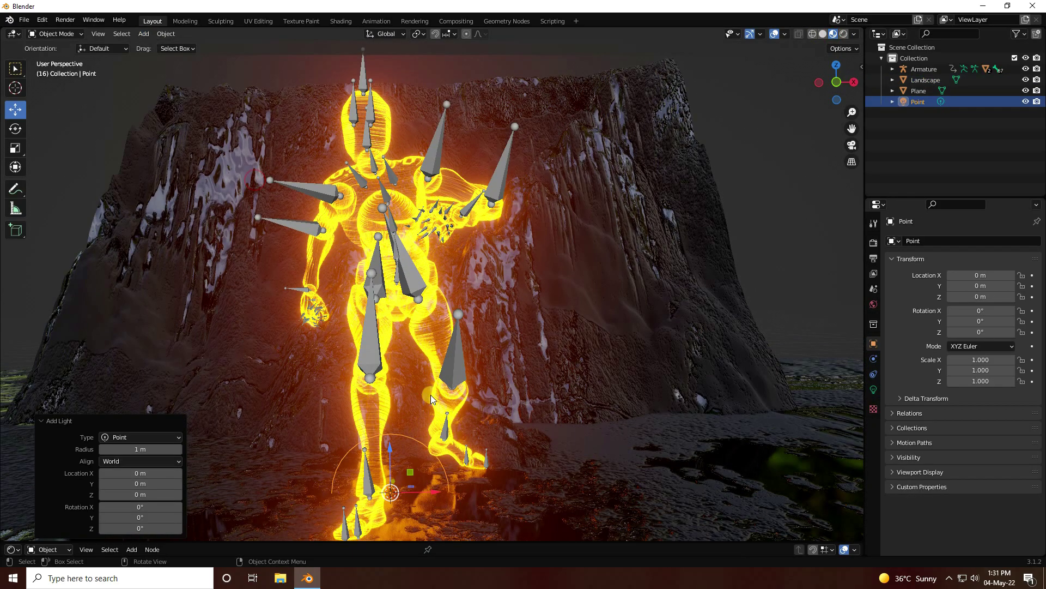
{"action": "scroll", "coordinate": [404, 355], "scroll_direction": "down", "scroll_amount": 3}
{"action": "left_click_drag", "start_coordinate": [446, 424], "coordinate": [477, 418]}
Step: Make the point light orange (hue 0.024, saturation 1) with 150 W power
{"action": "left_click", "coordinate": [874, 389]}
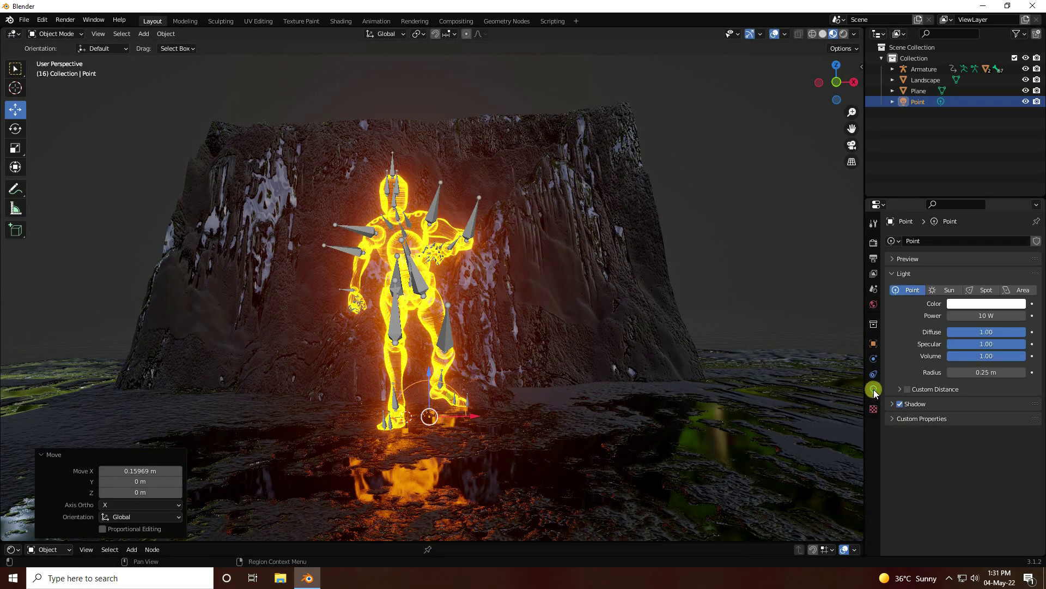
{"action": "left_click", "coordinate": [989, 304]}
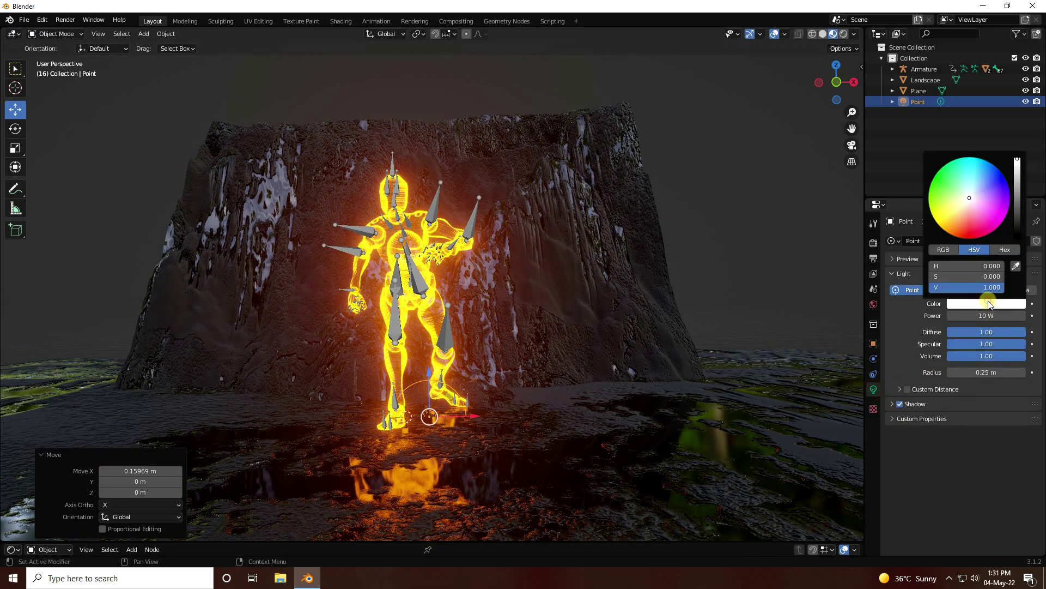
{"action": "left_click", "coordinate": [960, 266]}
{"action": "type", "text": "0.0"}
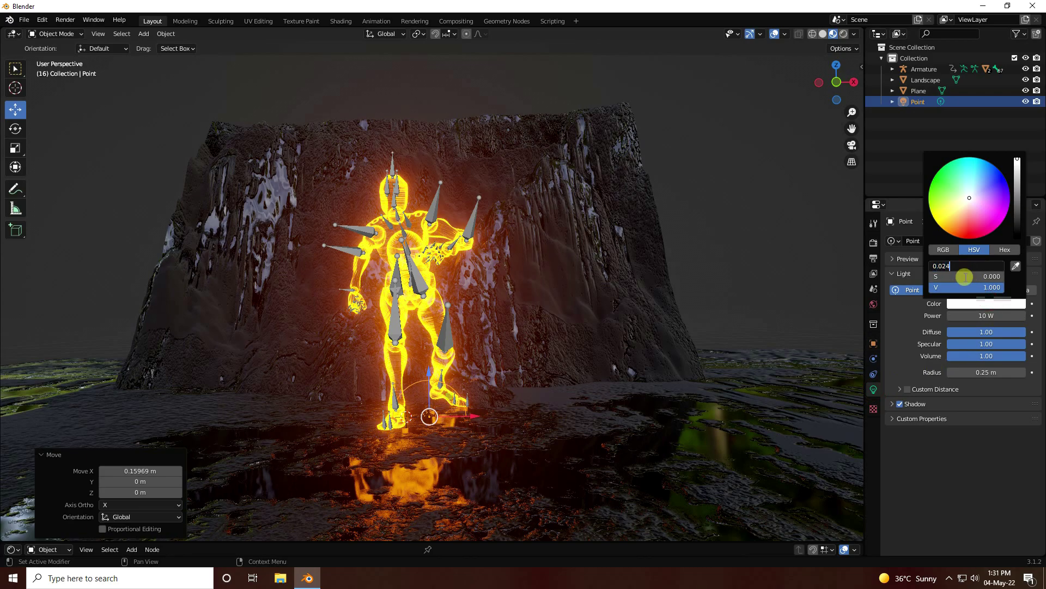
{"action": "type", "text": "24"}
{"action": "key", "text": "Return"}
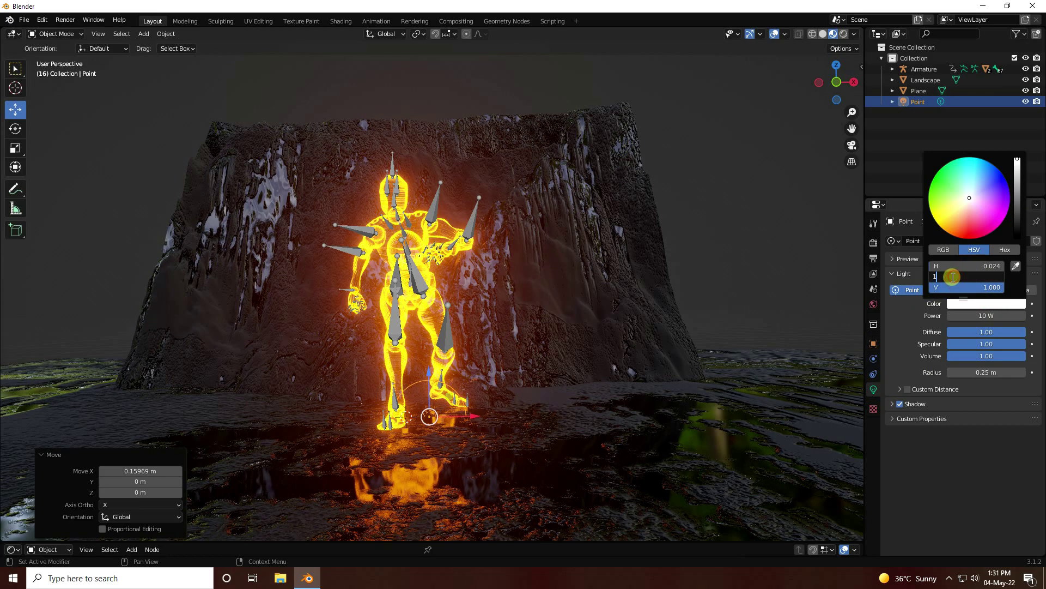
{"action": "left_click", "coordinate": [952, 277]}
{"action": "type", "text": "1"}
{"action": "key", "text": "Return"}
{"action": "left_click", "coordinate": [983, 315]}
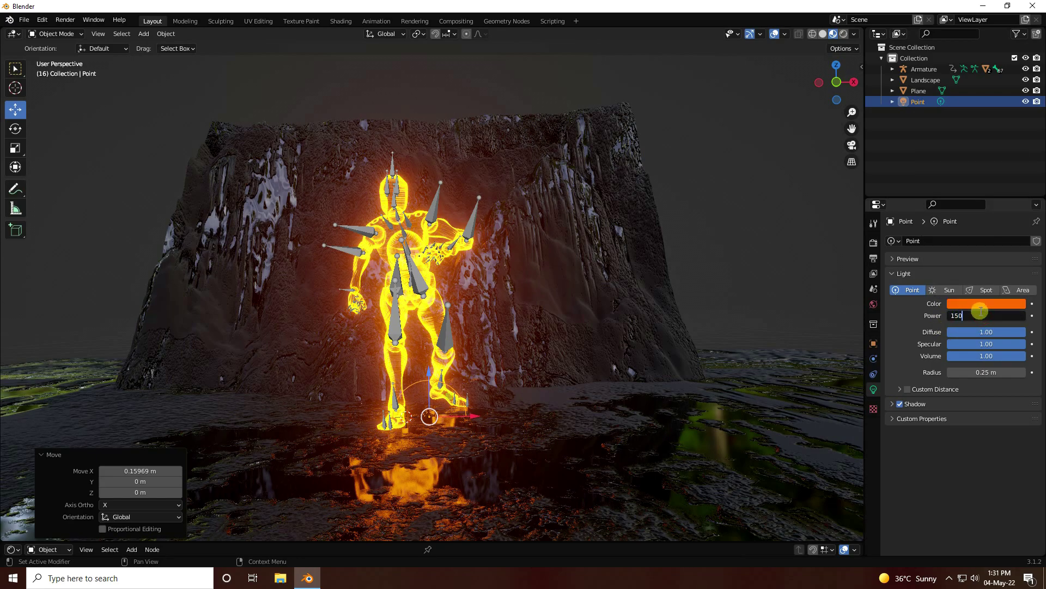
{"action": "type", "text": "150"}
{"action": "key", "text": "Return"}
Step: View the orange-lit scene in Rendered shading and reselect the point light
{"action": "left_click", "coordinate": [843, 33]}
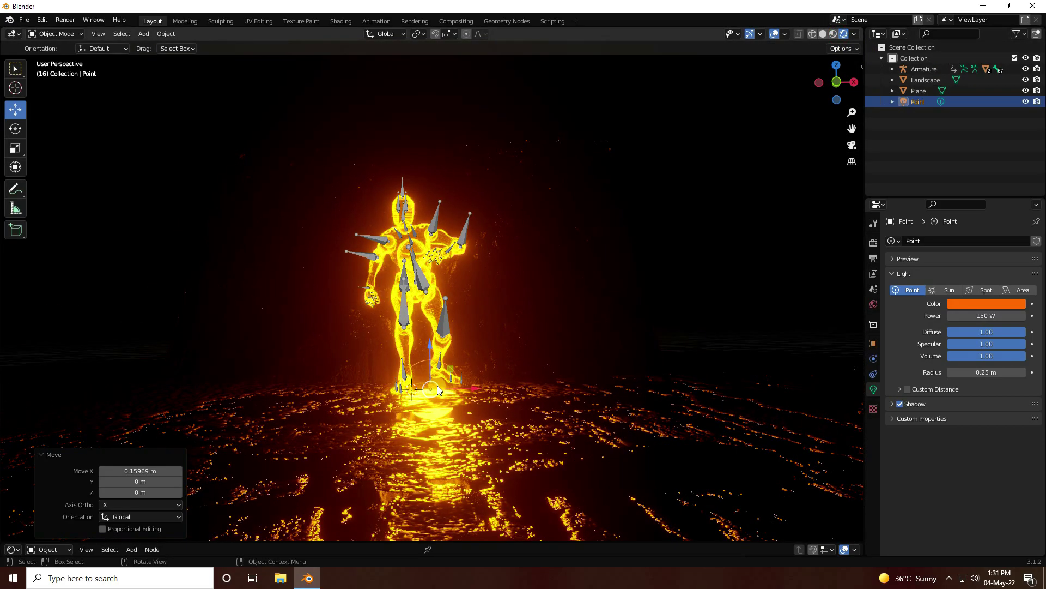
{"action": "scroll", "coordinate": [430, 386], "scroll_direction": "up", "scroll_amount": 3}
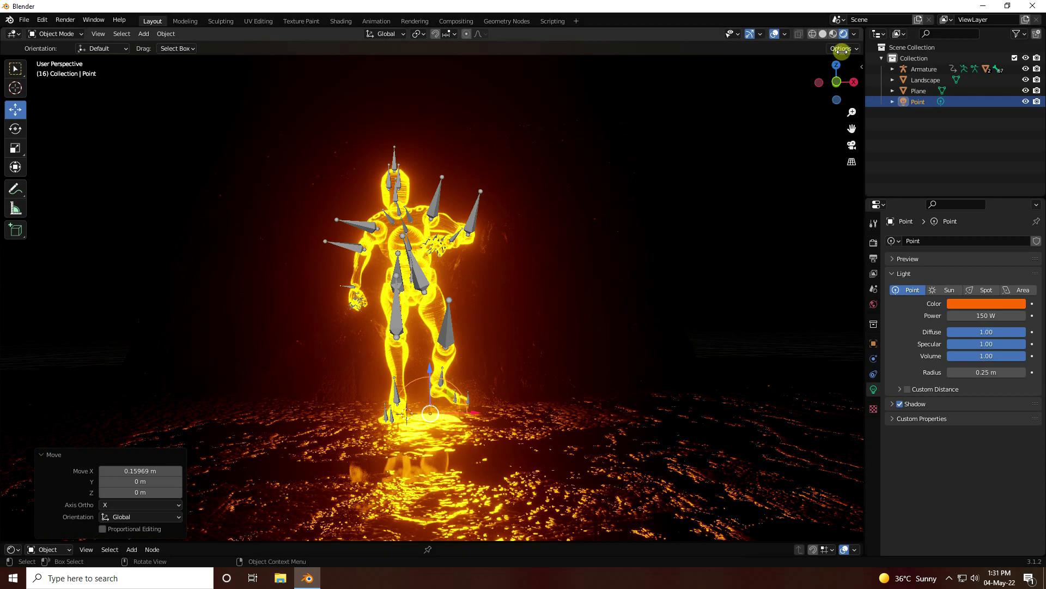
{"action": "left_click", "coordinate": [911, 100]}
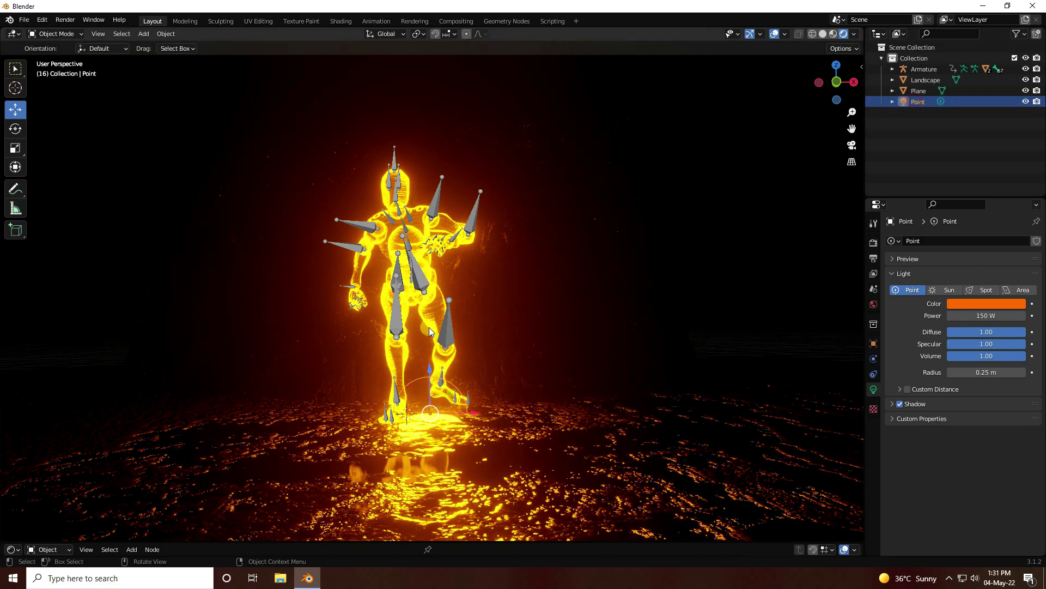
Step: Duplicate the light to the figure's left and turn it cyan with hue 0.5
{"action": "key", "text": "ctrl+c"}
{"action": "key", "text": "ctrl+v"}
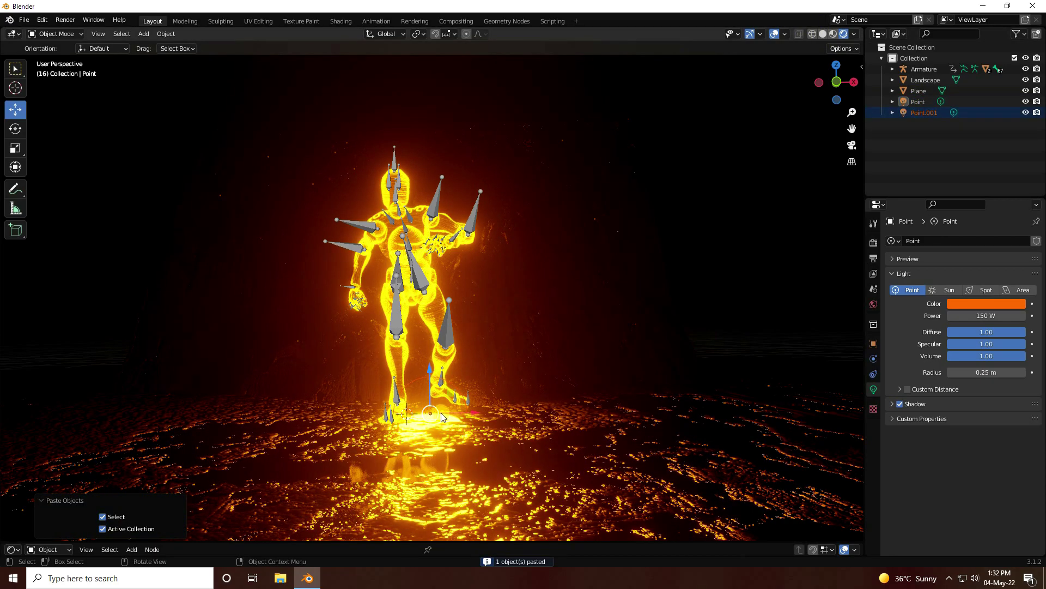
{"action": "left_click_drag", "start_coordinate": [472, 414], "coordinate": [197, 417]}
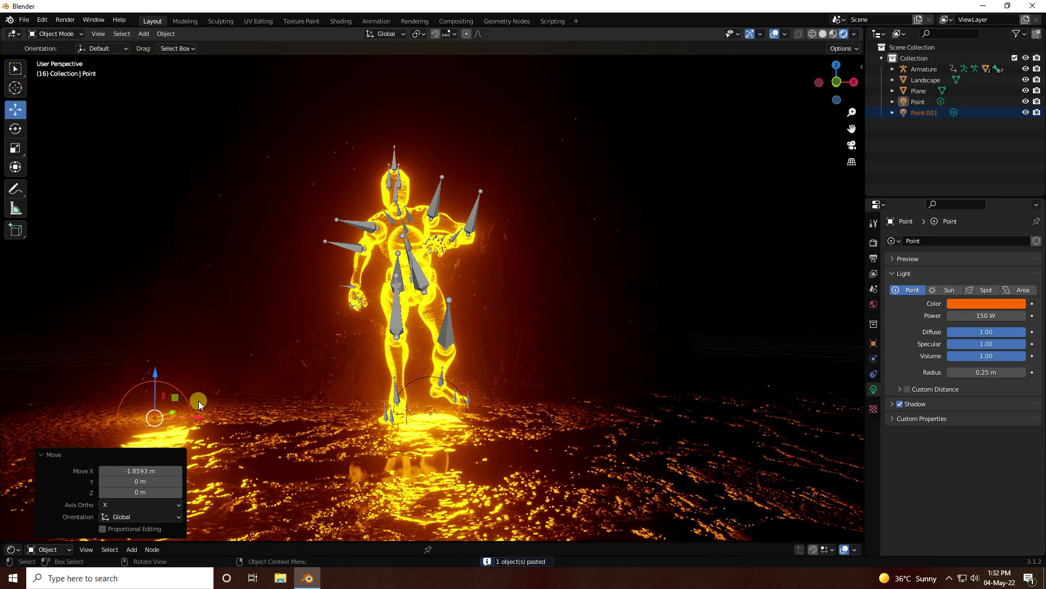
{"action": "left_click", "coordinate": [919, 113]}
{"action": "left_click", "coordinate": [962, 303]}
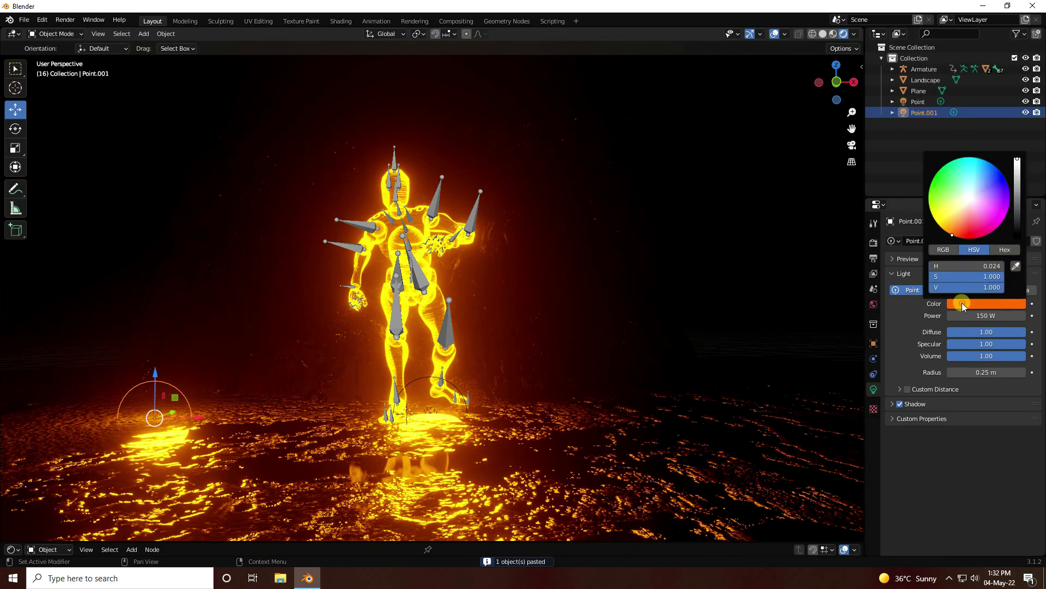
{"action": "left_click", "coordinate": [954, 266]}
{"action": "type", "text": "0.5"}
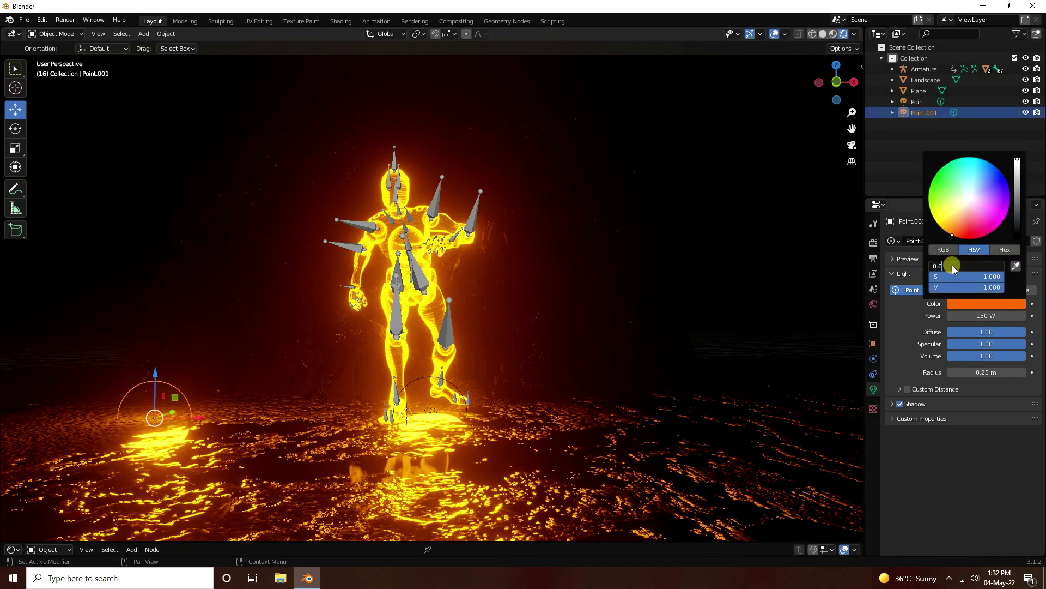
{"action": "key", "text": "Return"}
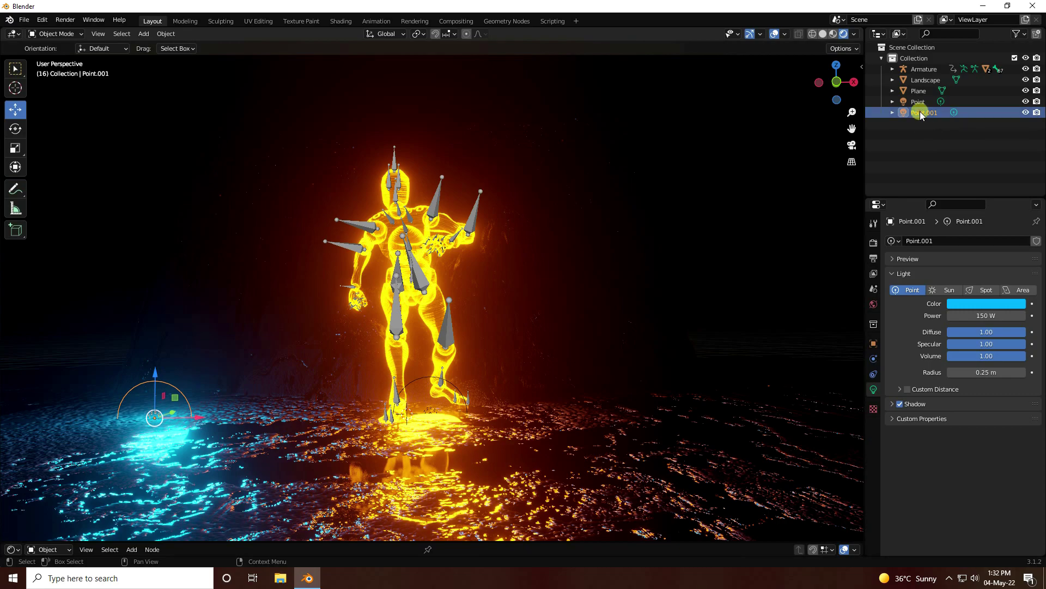
Step: Reposition the cyan light and paste a second cyan light for the other side
{"action": "left_click_drag", "start_coordinate": [194, 421], "coordinate": [682, 411]}
{"action": "key", "text": "ctrl+c"}
{"action": "key", "text": "ctrl+v"}
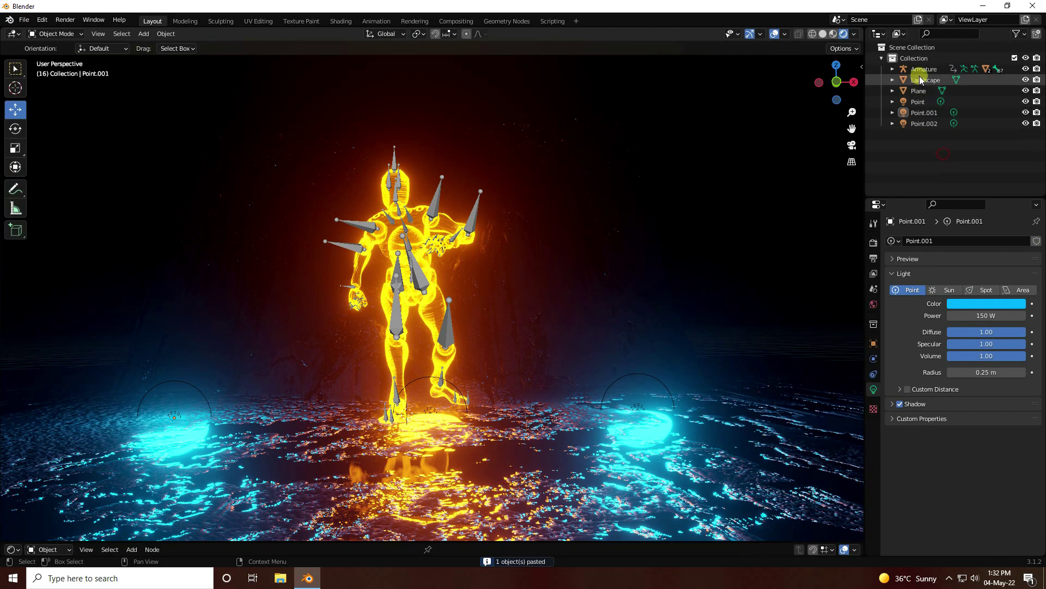
{"action": "left_click", "coordinate": [920, 71]}
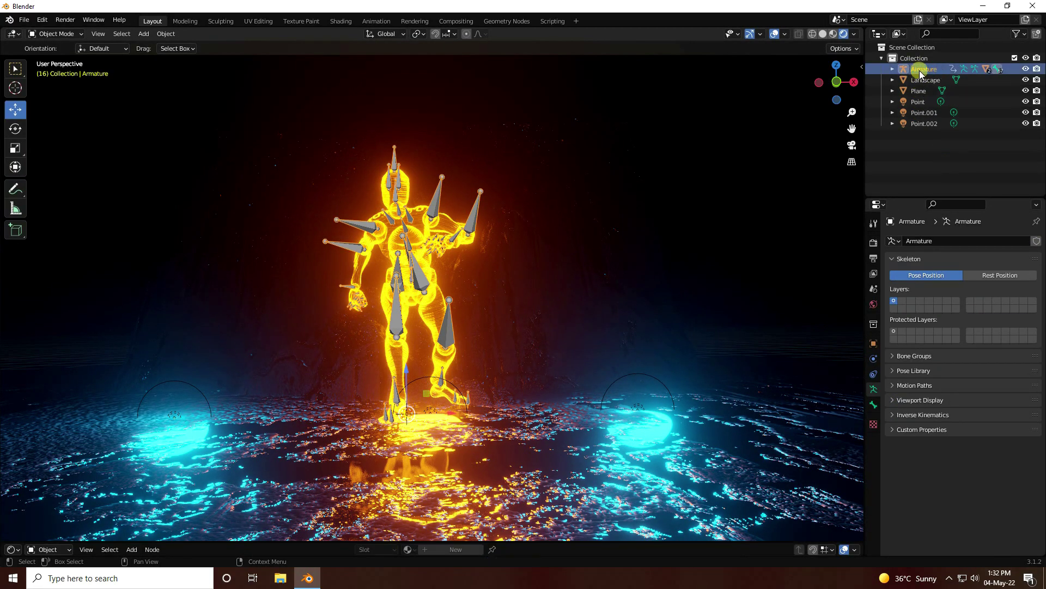
Step: Copy the Armature with its child meshes and move the pasted figure left along X
{"action": "right_click", "coordinate": [920, 71]}
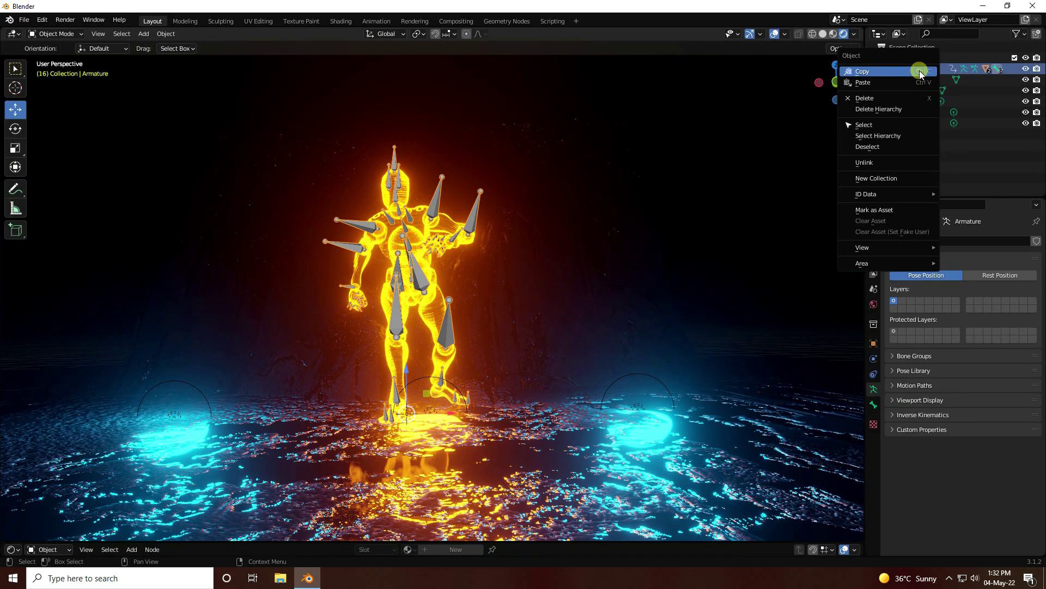
{"action": "left_click", "coordinate": [900, 135]}
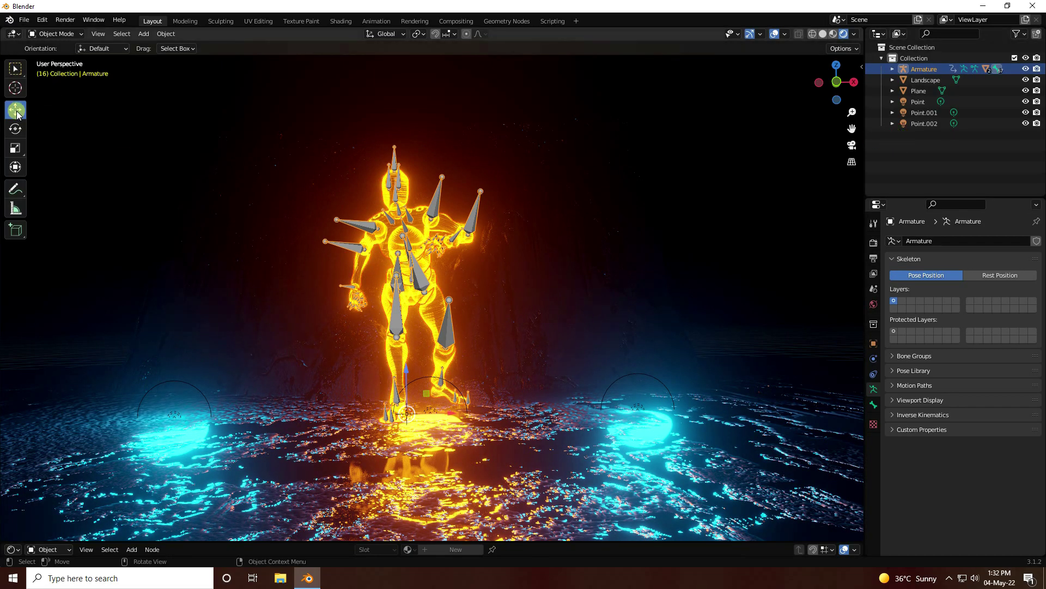
{"action": "key", "text": "ctrl+c"}
{"action": "key", "text": "ctrl+v"}
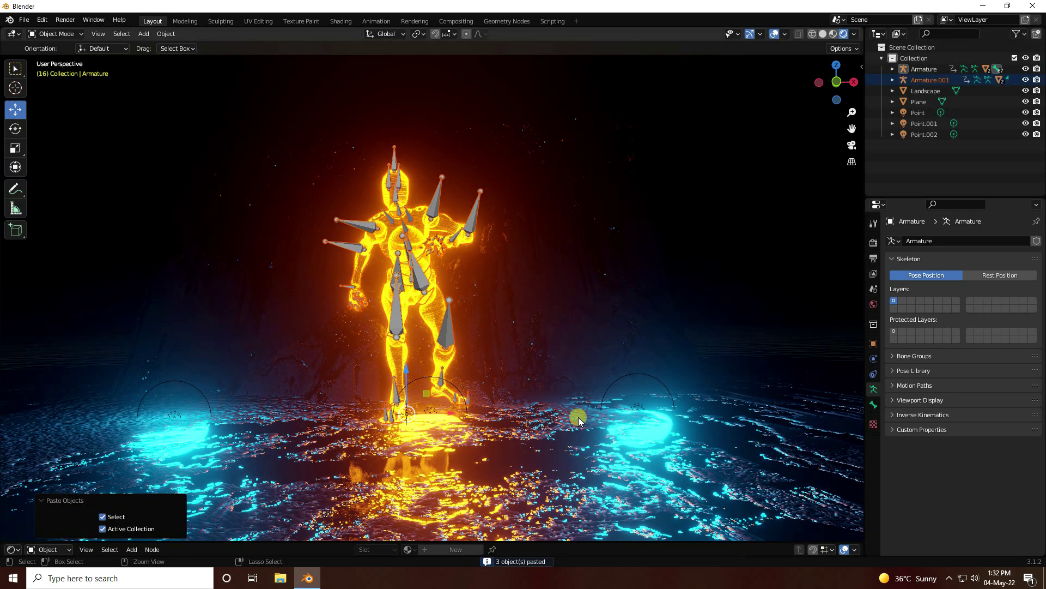
{"action": "key", "text": "g"}
{"action": "key", "text": "x"}
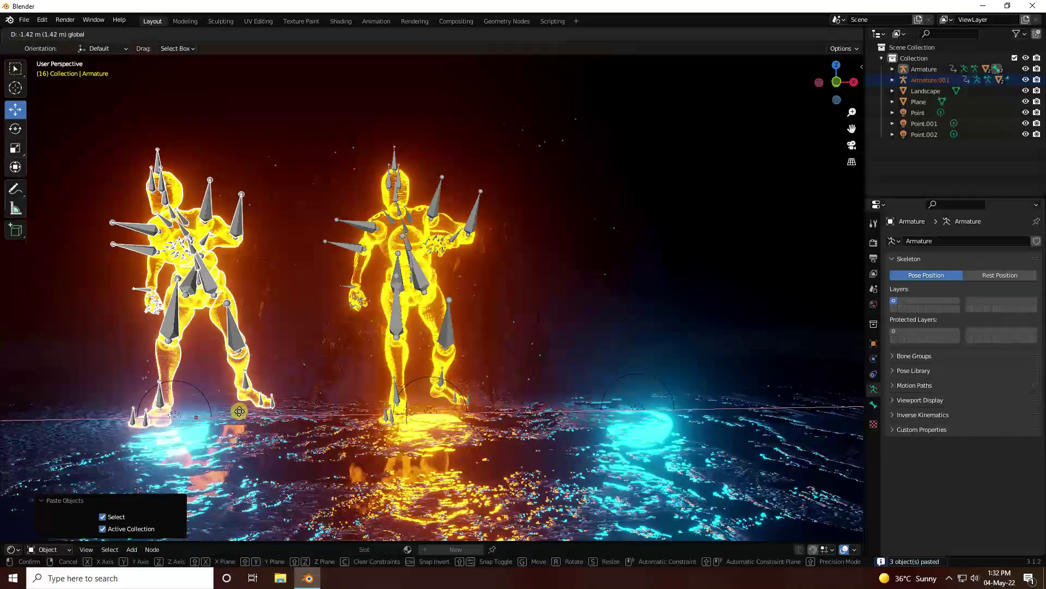
{"action": "left_click", "coordinate": [252, 419]}
Step: Set the copy's Alpha_Surface.001 emission colour hue to 0.6 so it glows cyan
{"action": "left_click_drag", "start_coordinate": [311, 543], "coordinate": [343, 392]}
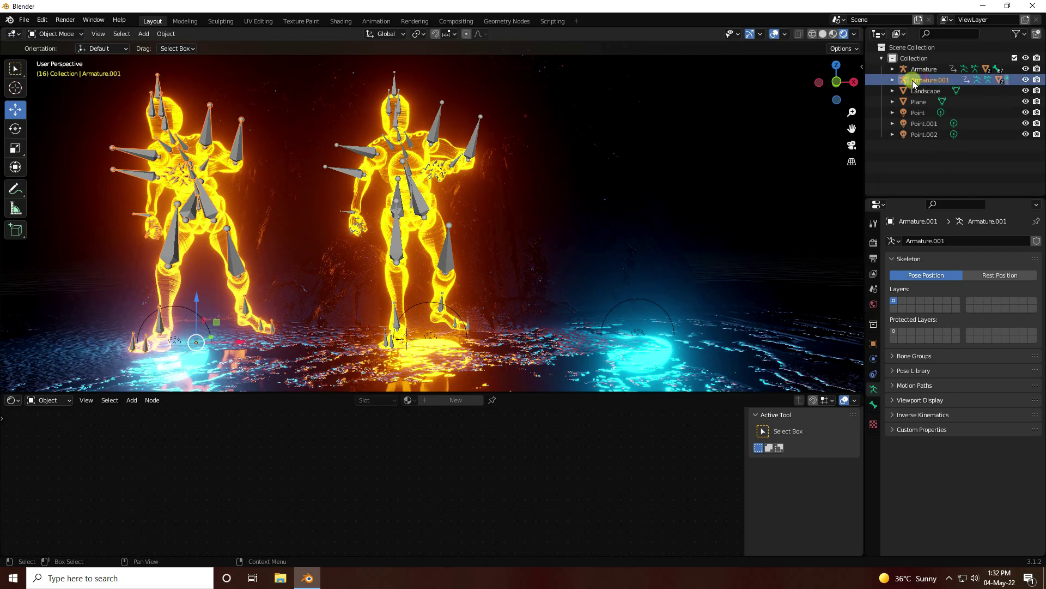
{"action": "left_click", "coordinate": [892, 80]}
{"action": "left_click", "coordinate": [933, 134]}
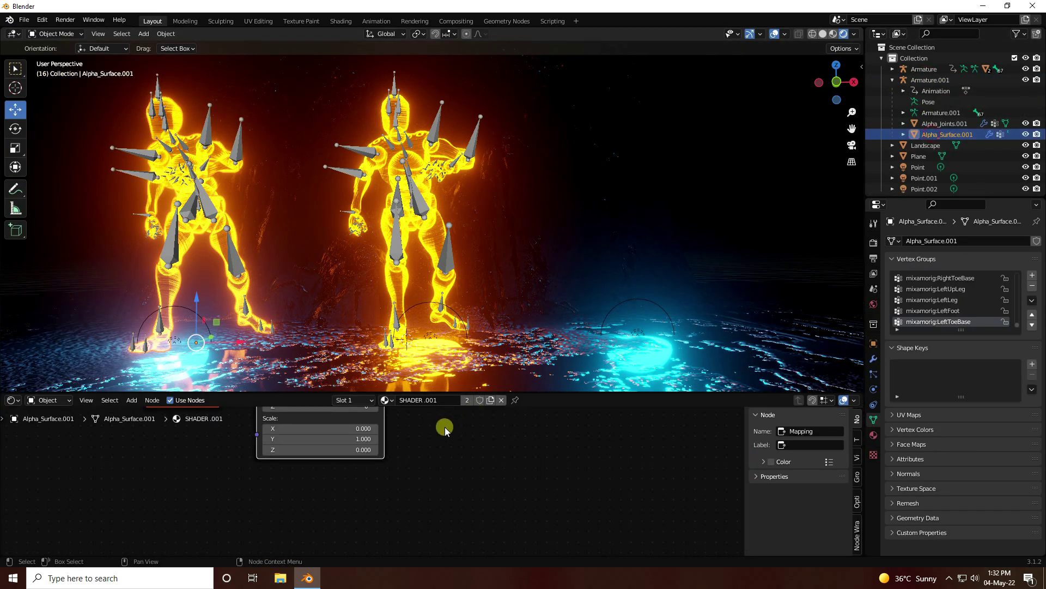
{"action": "middle_click_drag", "start_coordinate": [444, 425], "coordinate": [109, 469]}
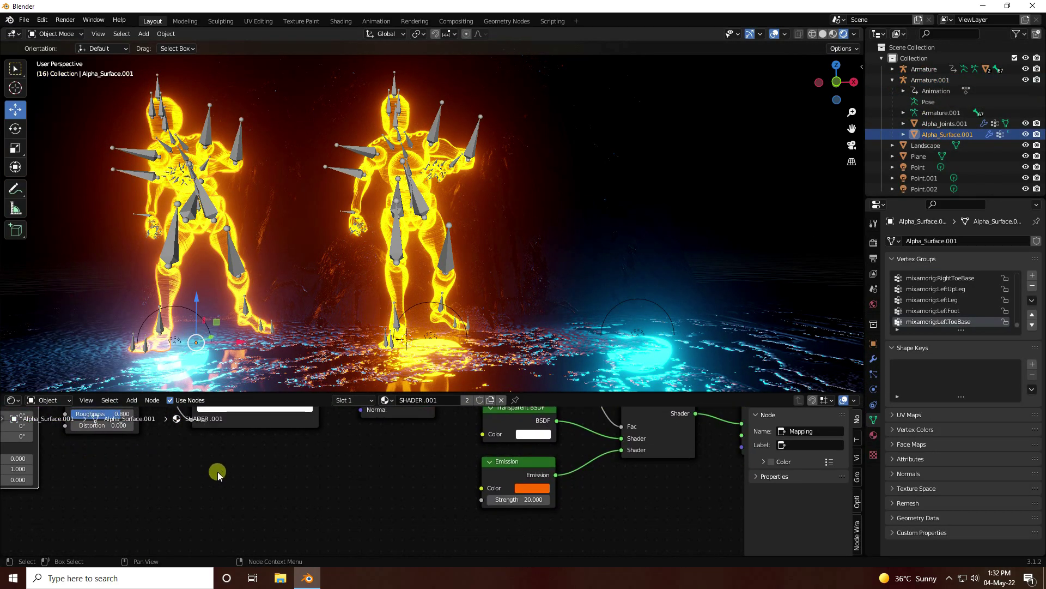
{"action": "scroll", "coordinate": [445, 482], "scroll_direction": "up", "scroll_amount": 2}
{"action": "left_click", "coordinate": [509, 492]}
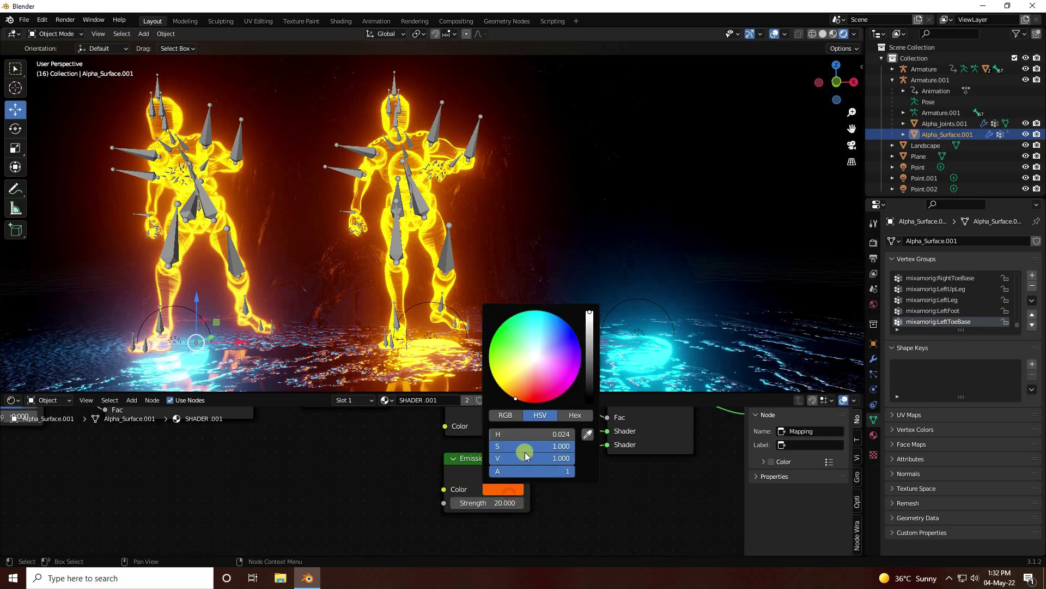
{"action": "left_click", "coordinate": [524, 434]}
{"action": "key", "text": "Return"}
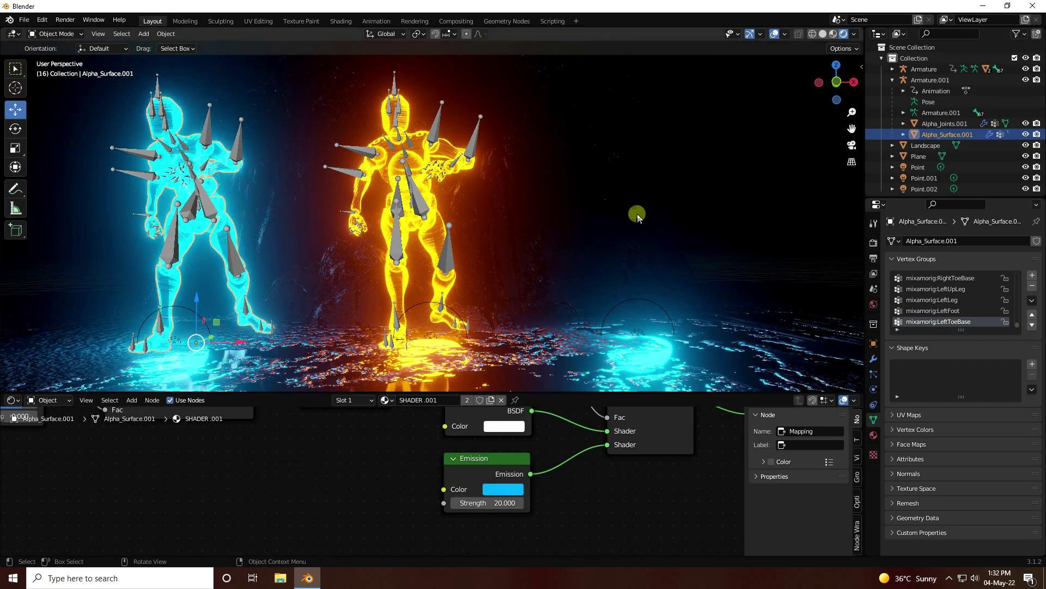
{"action": "left_click", "coordinate": [893, 79]}
Step: Paste another copy of the figure and move it about 2.8 m right along X
{"action": "left_click", "coordinate": [933, 83]}
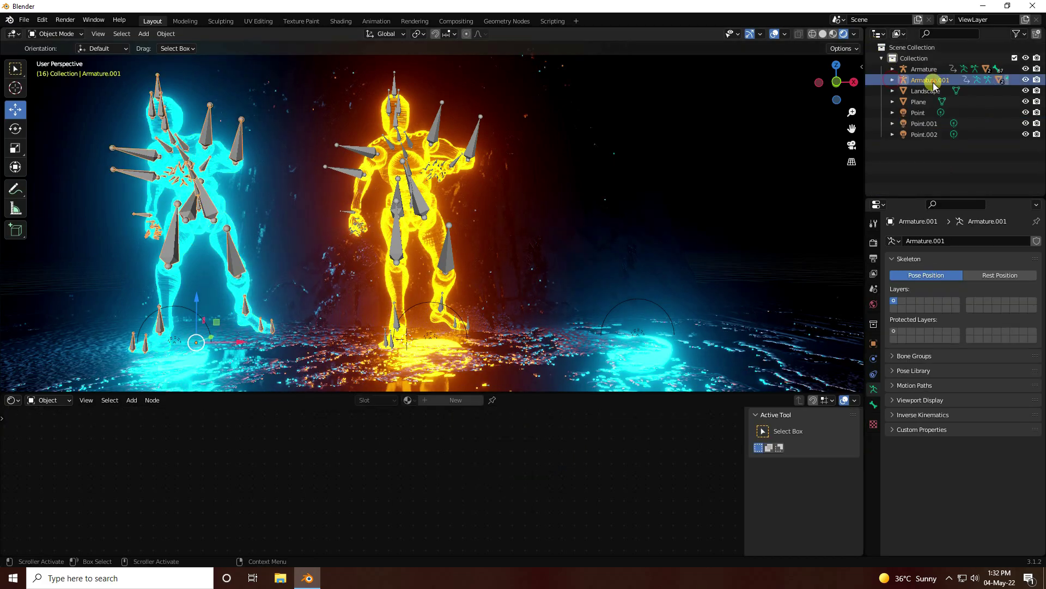
{"action": "right_click", "coordinate": [933, 83]}
{"action": "left_click", "coordinate": [904, 107]}
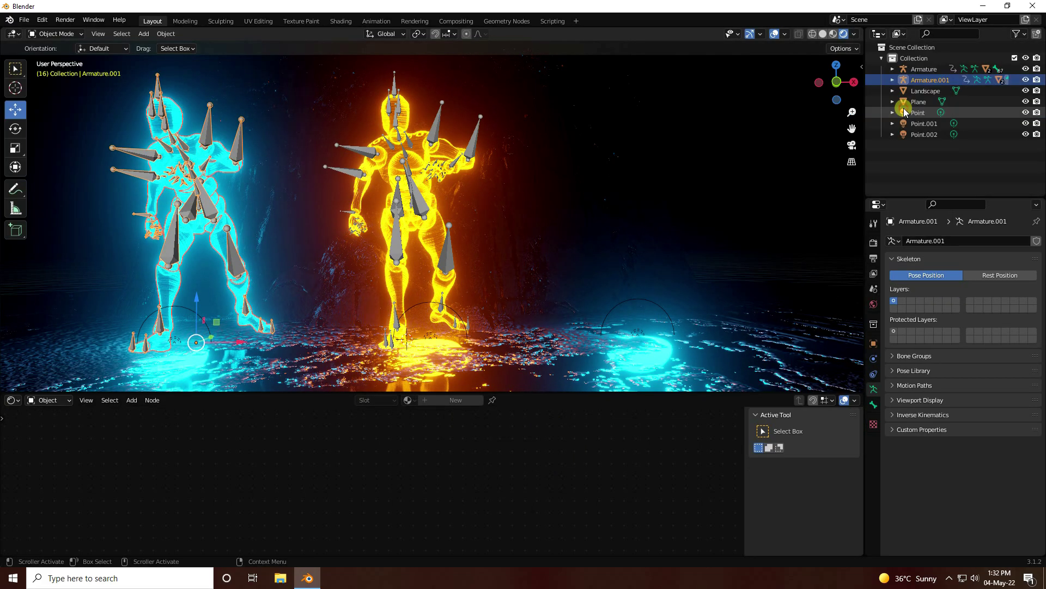
{"action": "key", "text": "ctrl+v"}
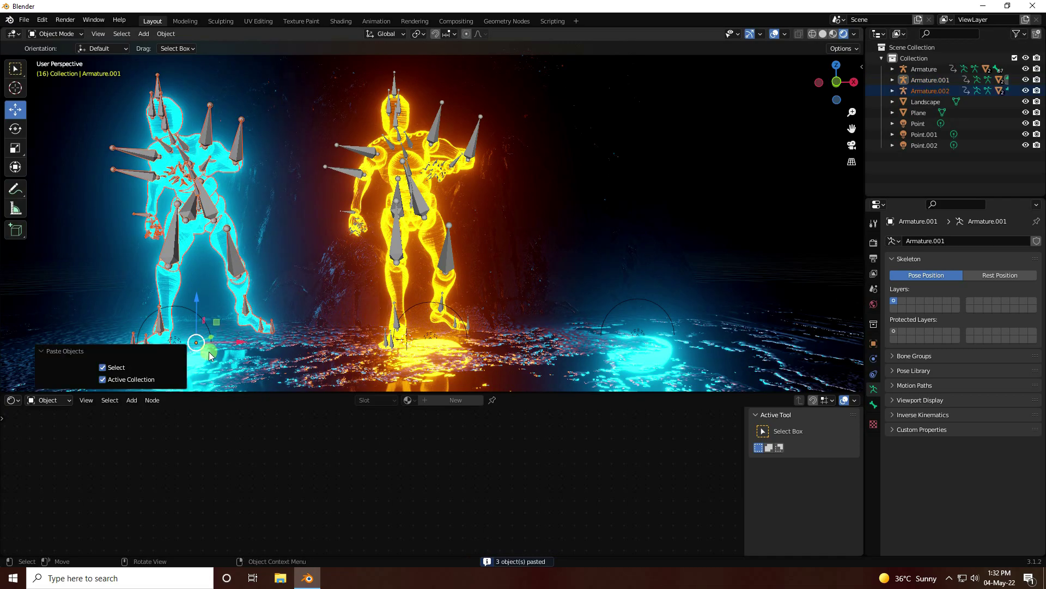
{"action": "left_click_drag", "start_coordinate": [238, 342], "coordinate": [653, 335]}
Step: Turn the bottom area into a Timeline and play the three-figure dance in Material Preview
{"action": "left_click_drag", "start_coordinate": [347, 394], "coordinate": [327, 488]}
{"action": "left_click", "coordinate": [12, 496]}
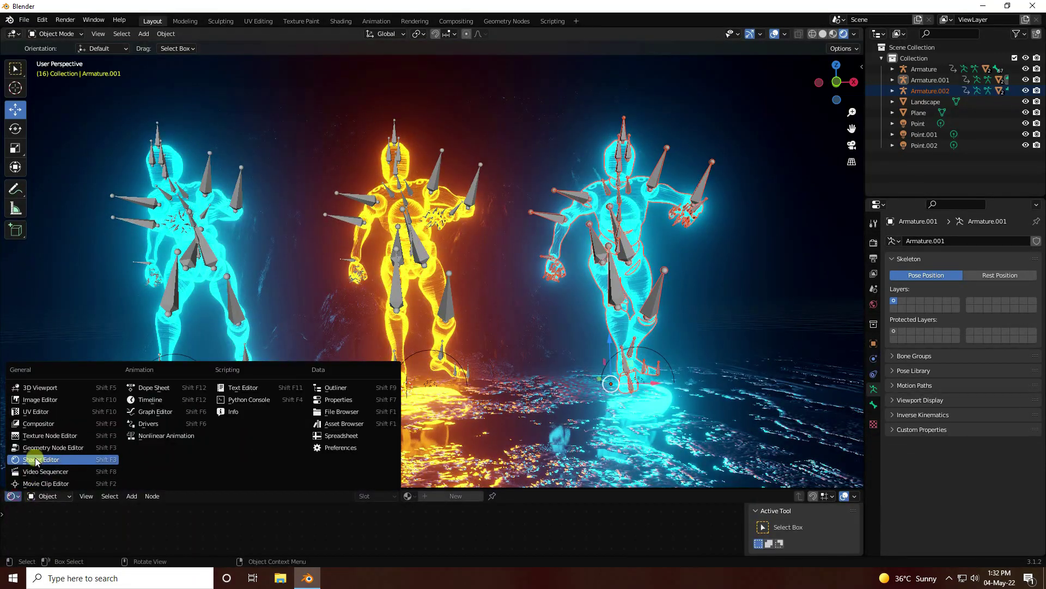
{"action": "left_click", "coordinate": [164, 406]}
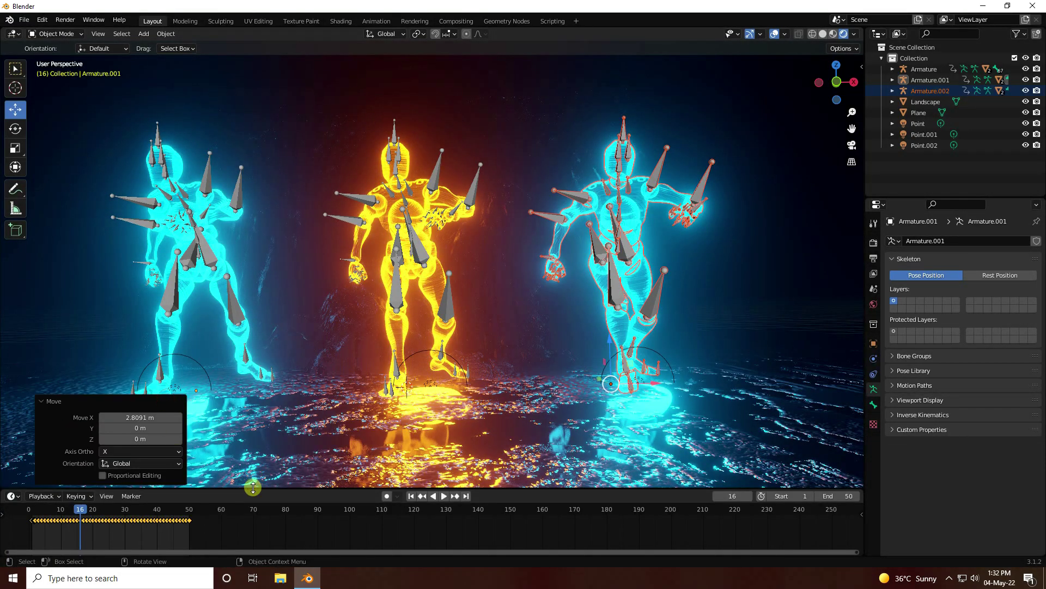
{"action": "left_click_drag", "start_coordinate": [253, 487], "coordinate": [255, 543]}
{"action": "left_click", "coordinate": [439, 549]}
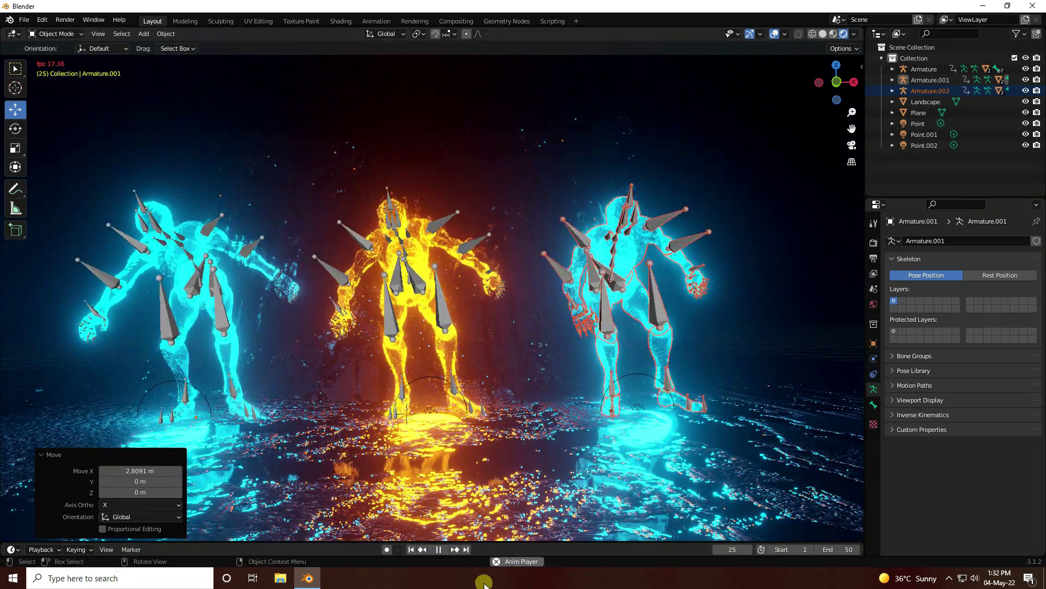
{"action": "key", "text": "Escape"}
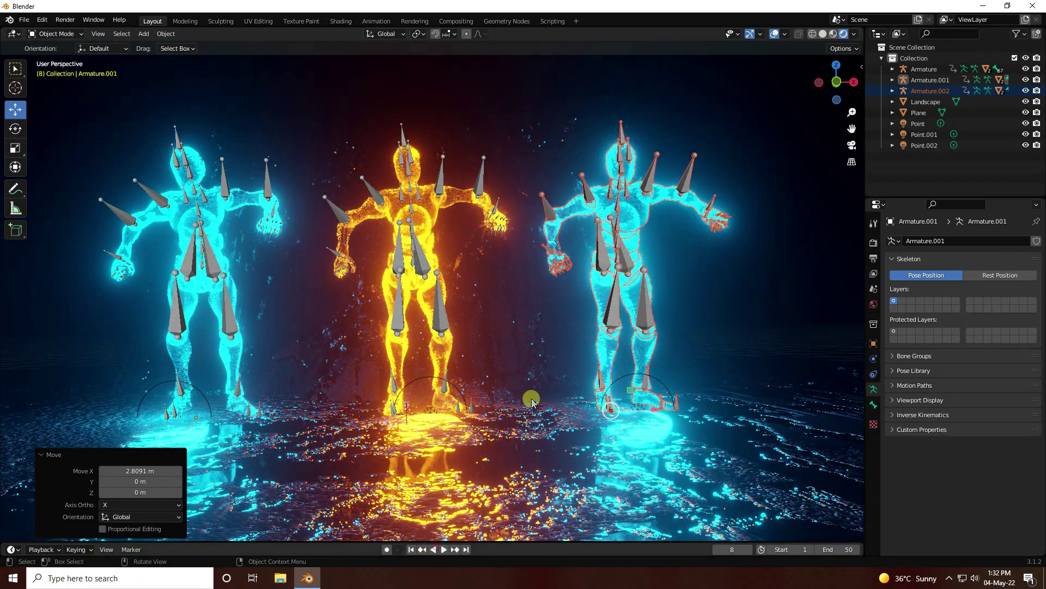
{"action": "left_click", "coordinate": [832, 34]}
{"action": "left_click", "coordinate": [444, 550]}
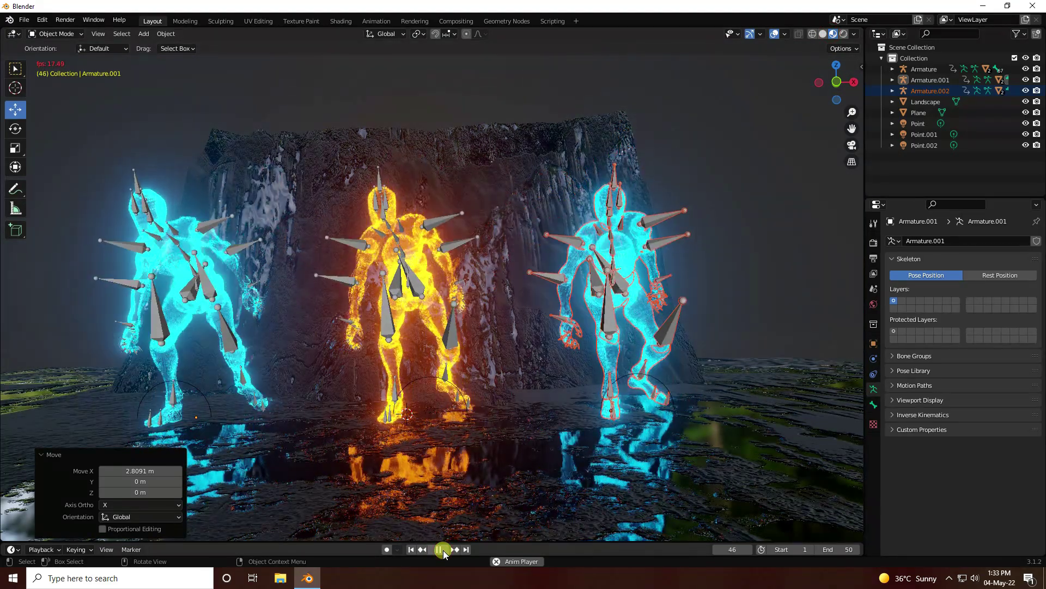
{"action": "left_click", "coordinate": [442, 549]}
{"action": "left_click", "coordinate": [721, 229]}
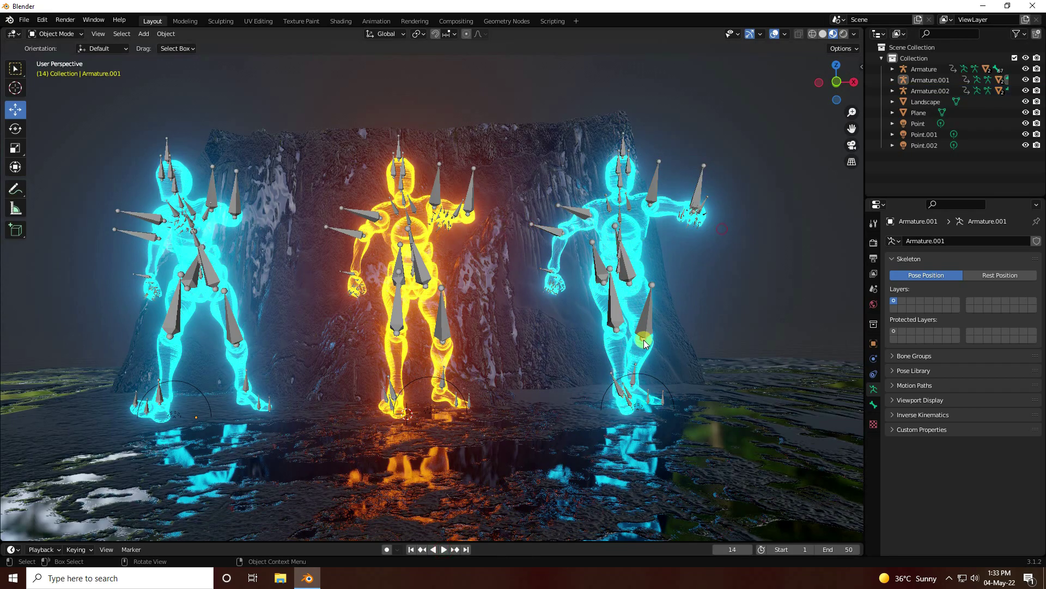
{"action": "mouse_move", "coordinate": [643, 339]}
{"action": "middle_mouse_down"}
{"action": "mouse_move", "coordinate": [544, 357]}
{"action": "mouse_move", "coordinate": [639, 346]}
{"action": "middle_mouse_up"}
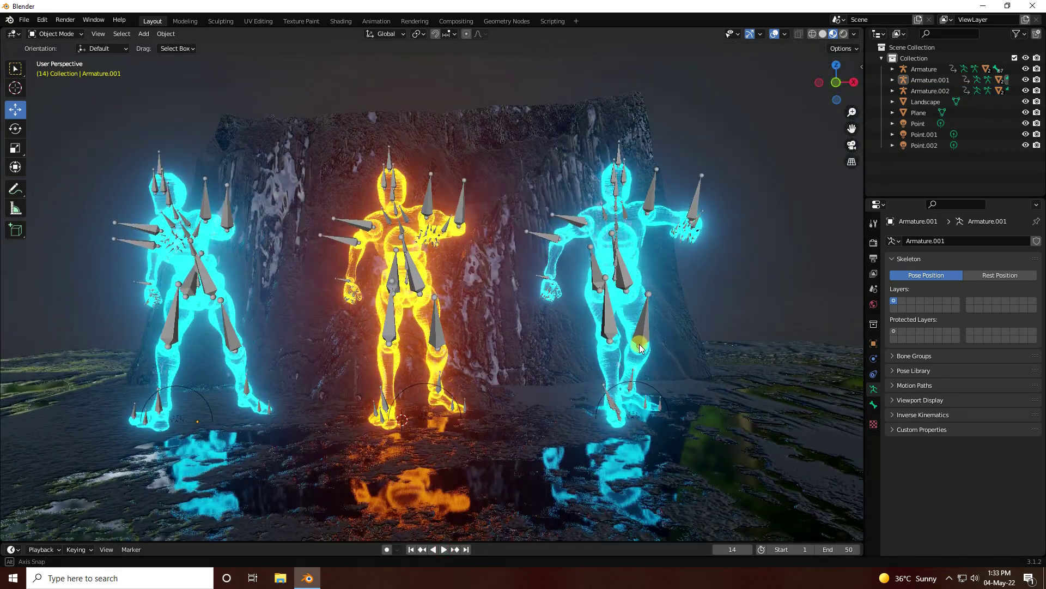
Step: Add a new camera to the scene and view through it
{"action": "left_click", "coordinate": [141, 34]}
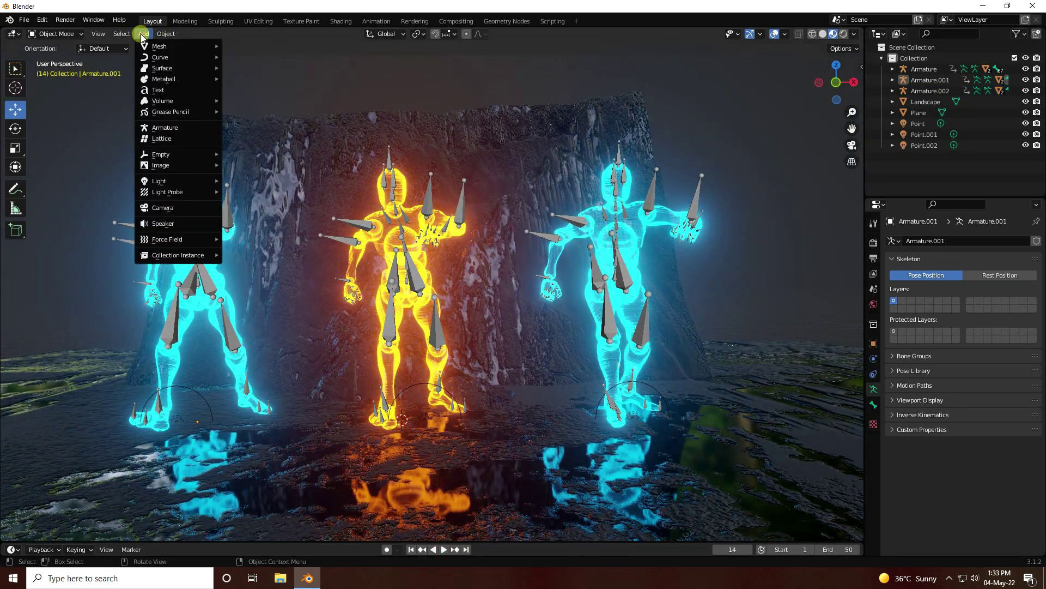
{"action": "left_click", "coordinate": [175, 208]}
{"action": "middle_click_drag", "start_coordinate": [309, 264], "coordinate": [310, 260]}
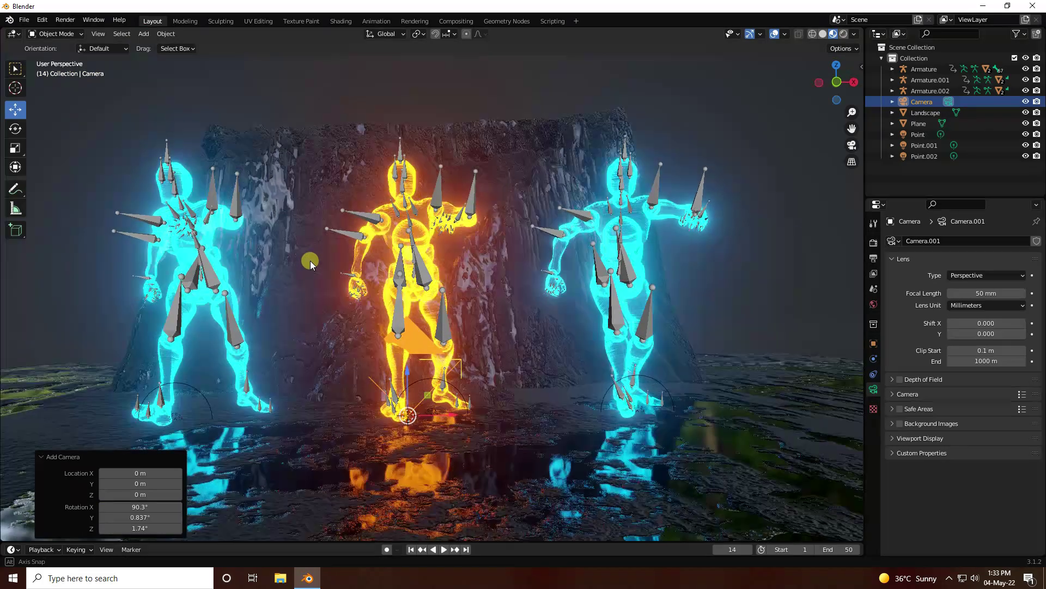
{"action": "key", "text": "ctrl+KP_0"}
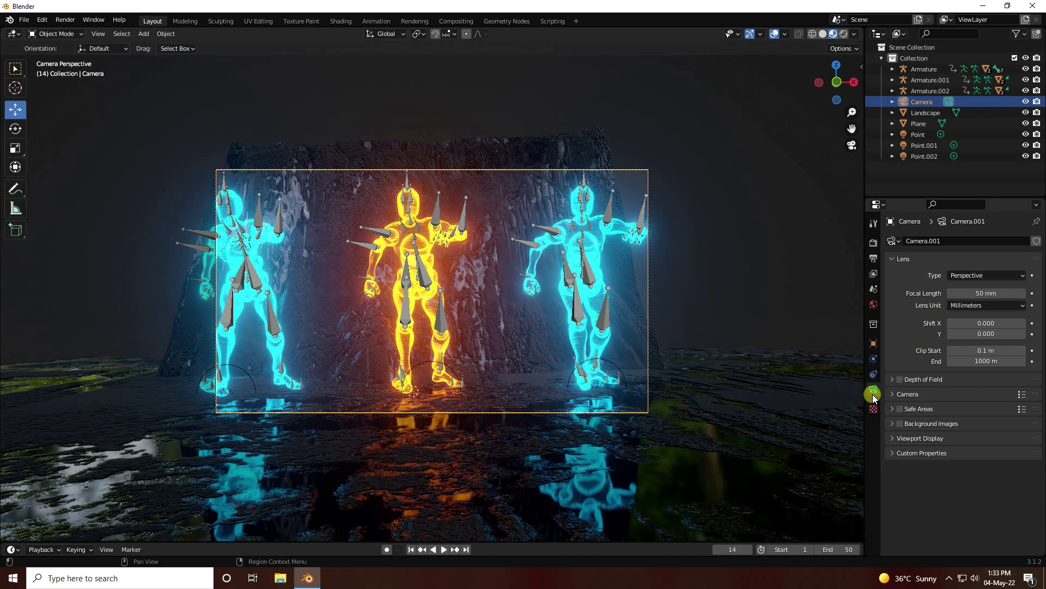
Step: Set the camera rotation to X 90°, Y 0°, Z 0°
{"action": "left_click", "coordinate": [873, 344]}
{"action": "left_click", "coordinate": [978, 308]}
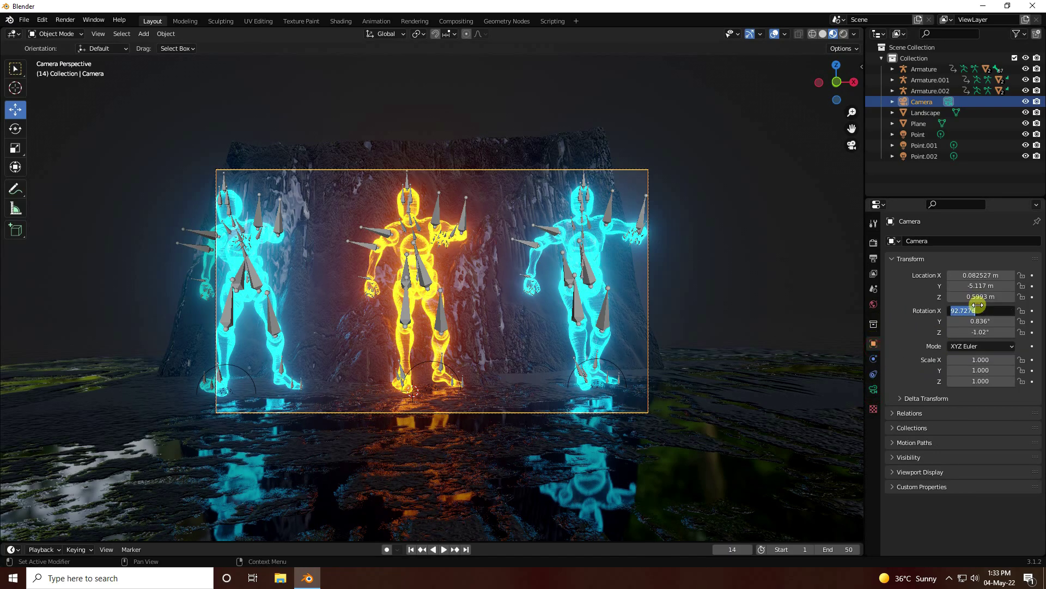
{"action": "type", "text": "90"}
{"action": "key", "text": "Tab"}
{"action": "type", "text": "0"}
{"action": "key", "text": "Tab"}
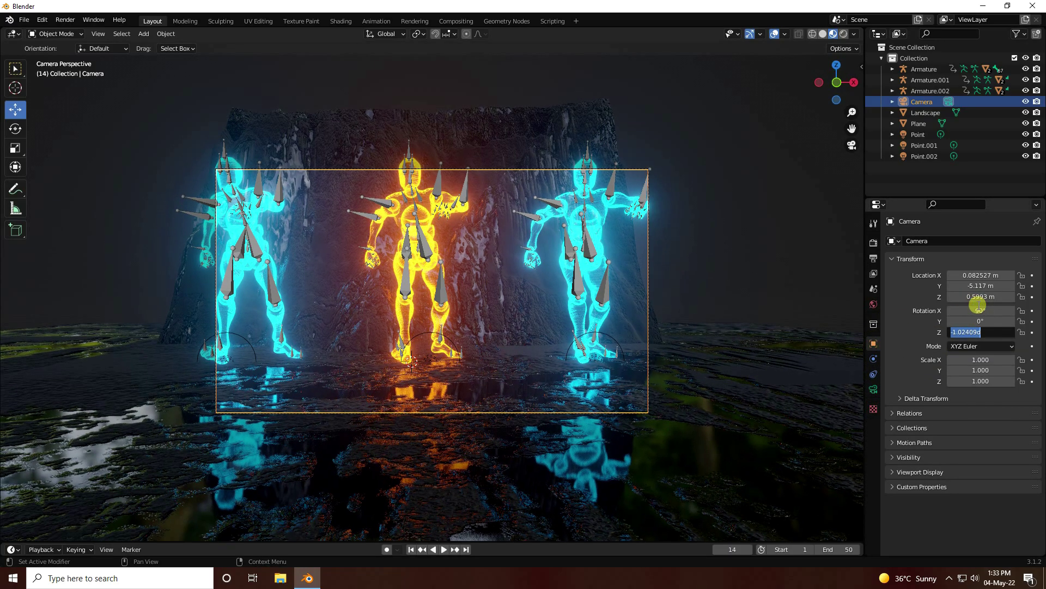
{"action": "type", "text": "0"}
{"action": "key", "text": "Return"}
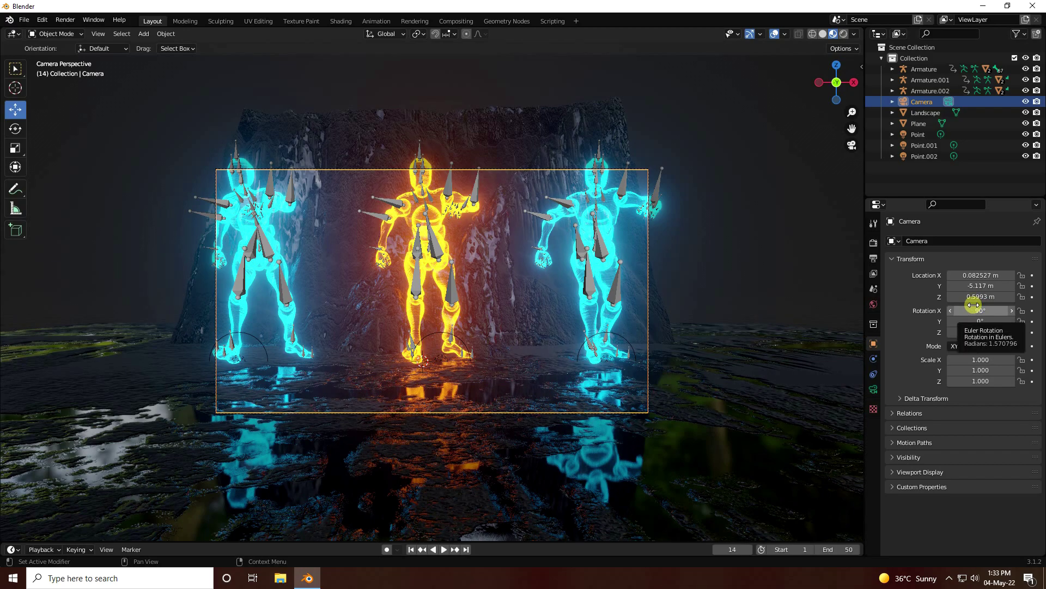
Step: Place the camera at X 0 m, Y -7 m, Z about 0.75 m
{"action": "left_click", "coordinate": [982, 276]}
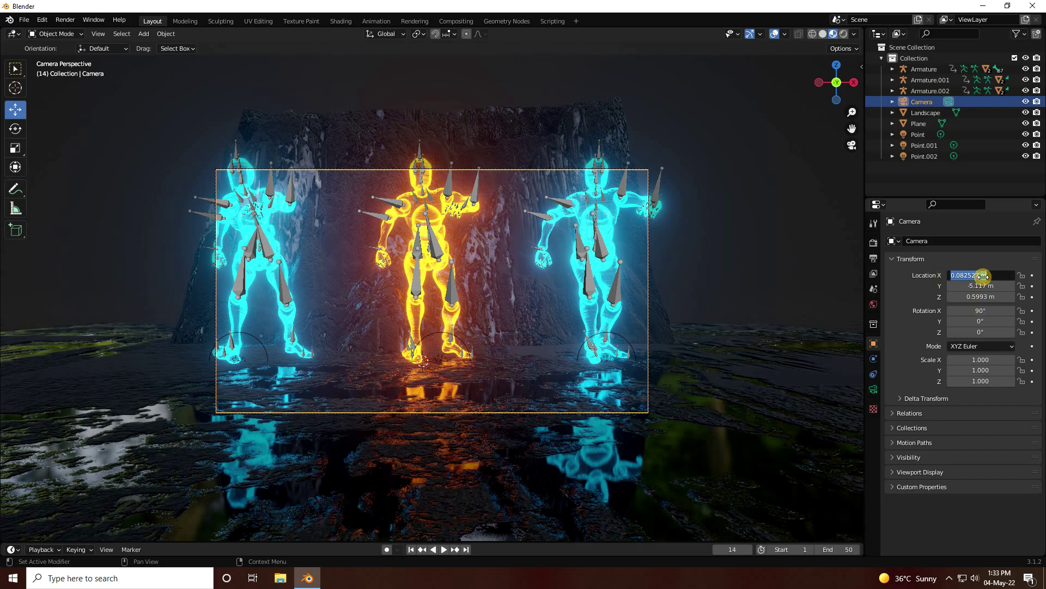
{"action": "type", "text": "0"}
{"action": "key", "text": "Tab"}
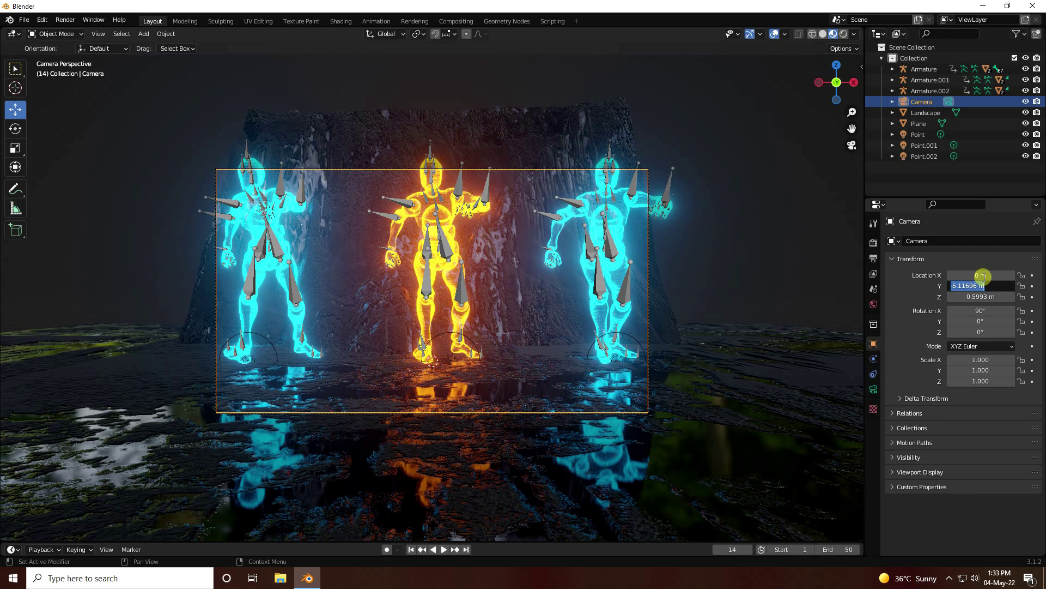
{"action": "type", "text": "-7"}
{"action": "key", "text": "Return"}
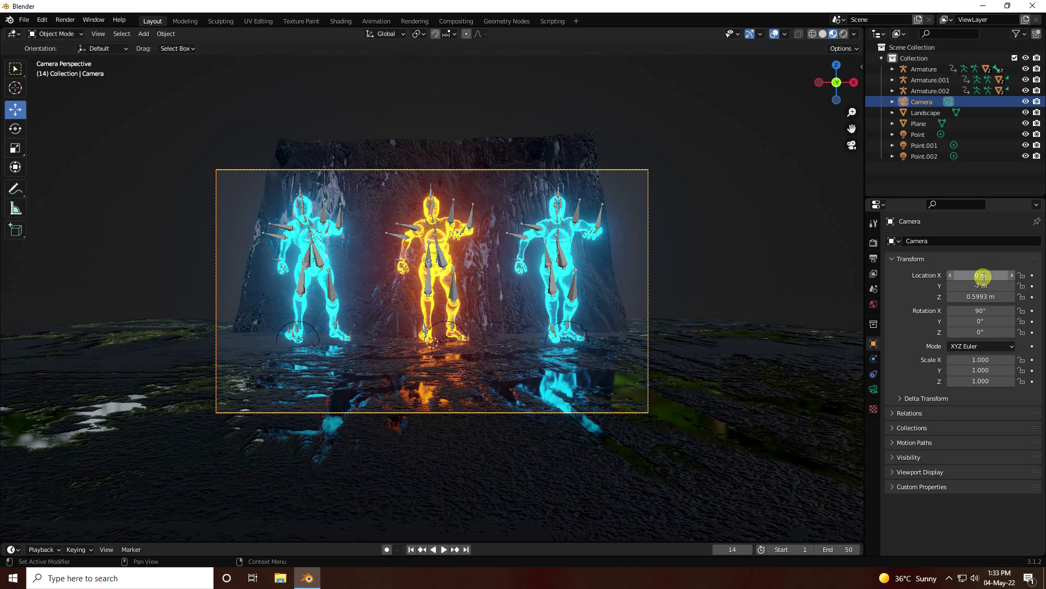
{"action": "double_click", "coordinate": [983, 299]}
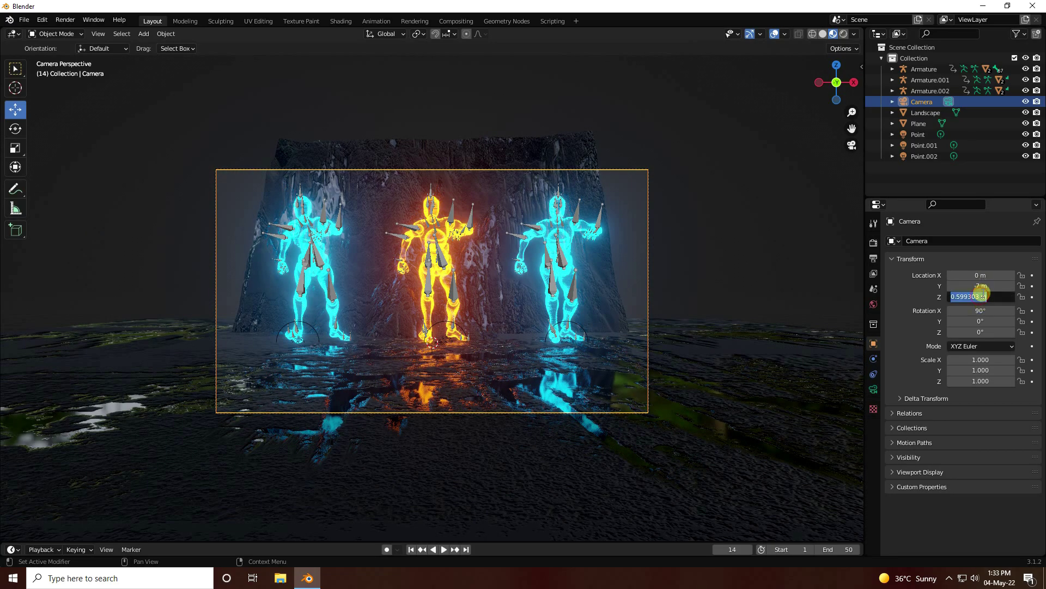
{"action": "type", "text": "0"}
{"action": "key", "text": "Return"}
{"action": "left_click_drag", "start_coordinate": [981, 294], "coordinate": [1026, 296]}
Step: Scale the rock landscape up to 3.817 and move the camera closer to Y -6.05 m
{"action": "left_click", "coordinate": [491, 210]}
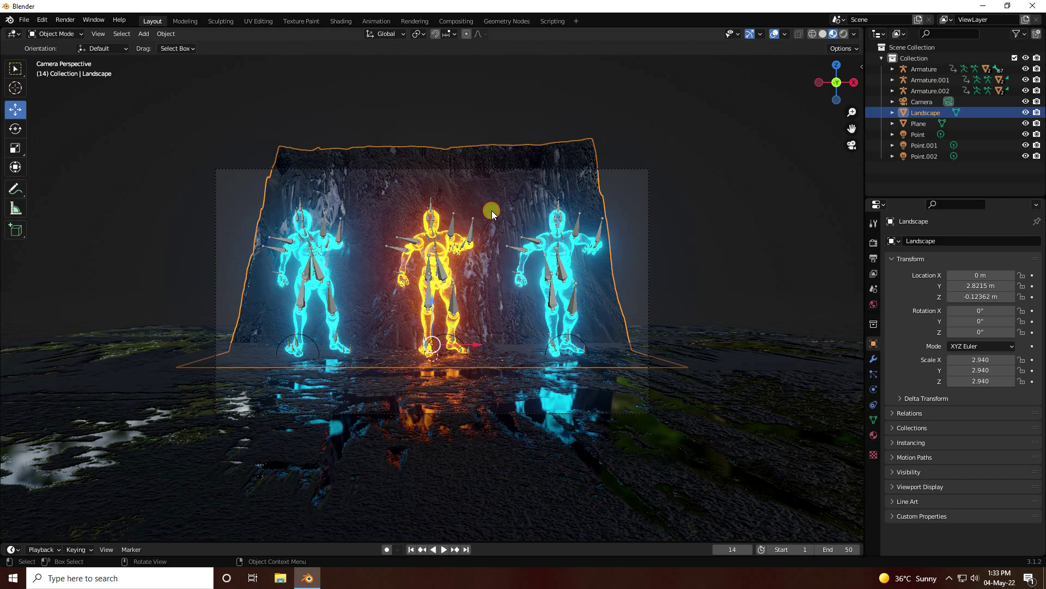
{"action": "key", "text": "s"}
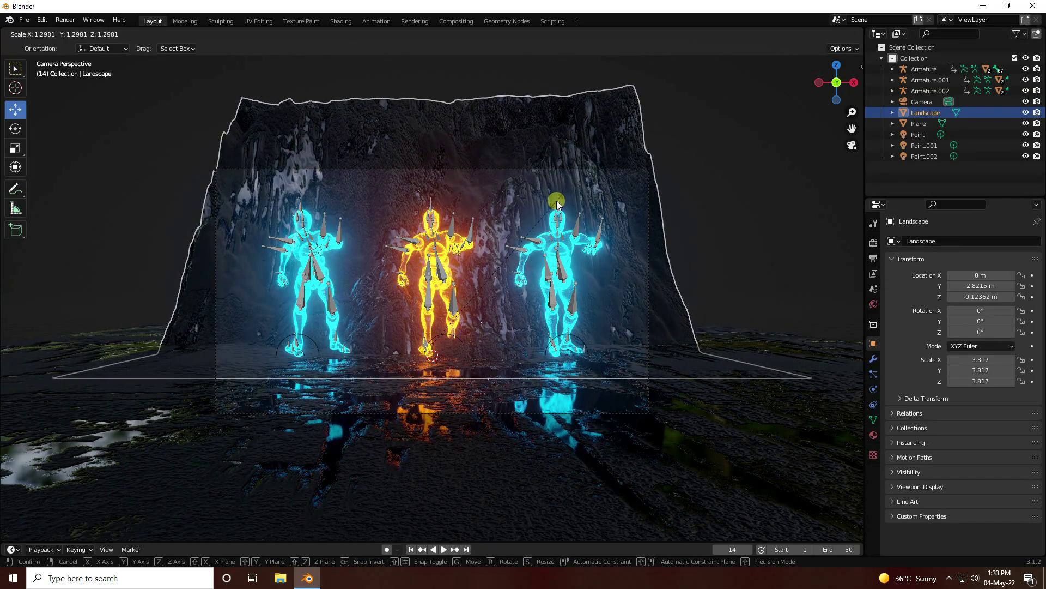
{"action": "left_click", "coordinate": [557, 204]}
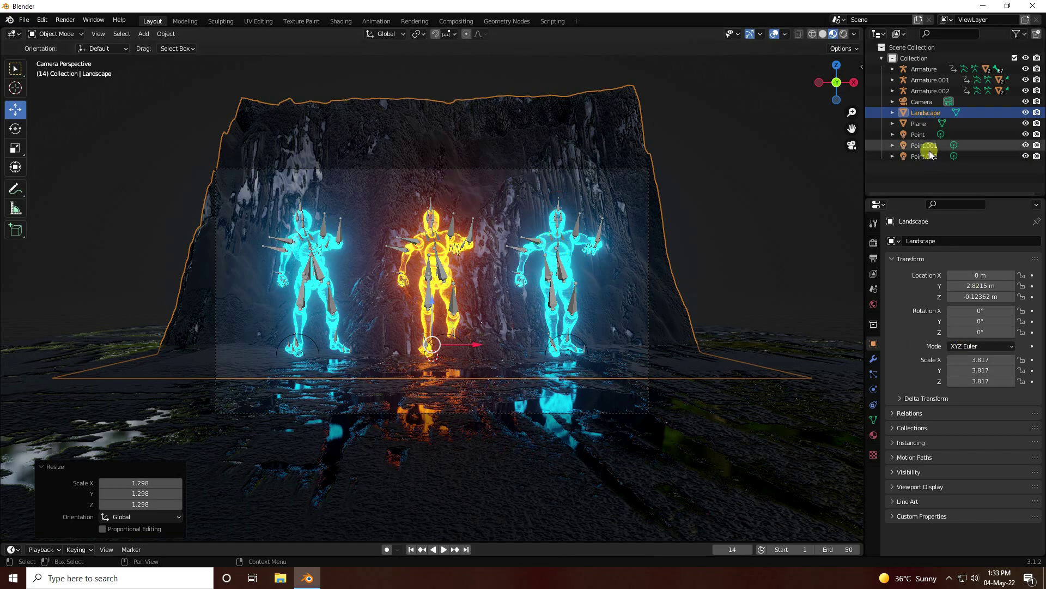
{"action": "left_click", "coordinate": [922, 103]}
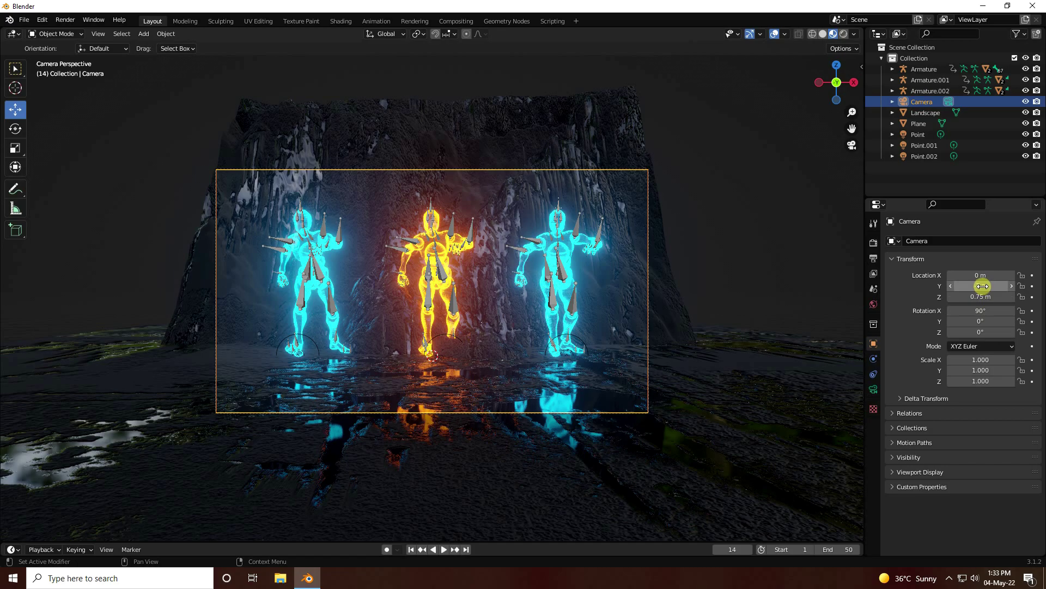
{"action": "left_click_drag", "start_coordinate": [981, 286], "coordinate": [1034, 287]}
Step: Push the landscape back along Y to about 3.3479 m
{"action": "middle_click_drag", "start_coordinate": [597, 390], "coordinate": [322, 332]}
{"action": "left_click", "coordinate": [321, 333]}
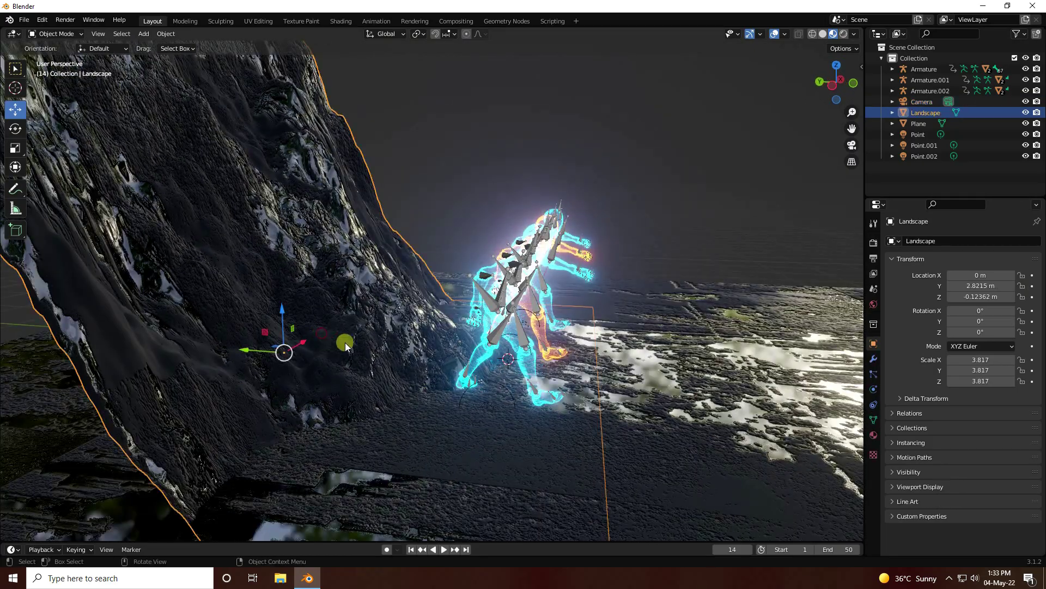
{"action": "left_click_drag", "start_coordinate": [240, 350], "coordinate": [216, 346]}
{"action": "middle_click_drag", "start_coordinate": [454, 329], "coordinate": [315, 398]}
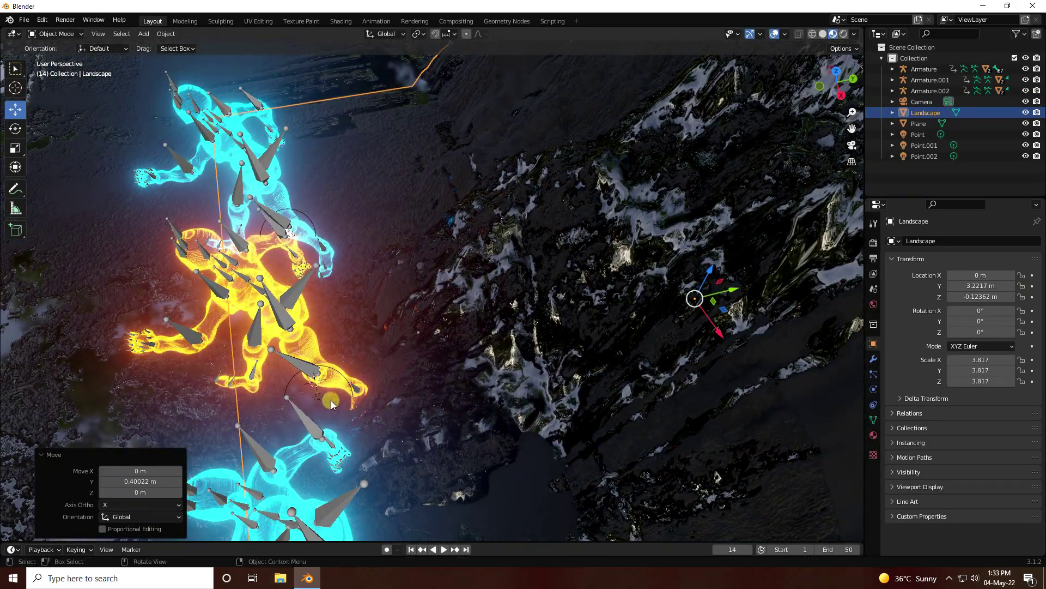
{"action": "left_click_drag", "start_coordinate": [741, 296], "coordinate": [354, 316]}
{"action": "middle_click_drag", "start_coordinate": [472, 261], "coordinate": [512, 268]}
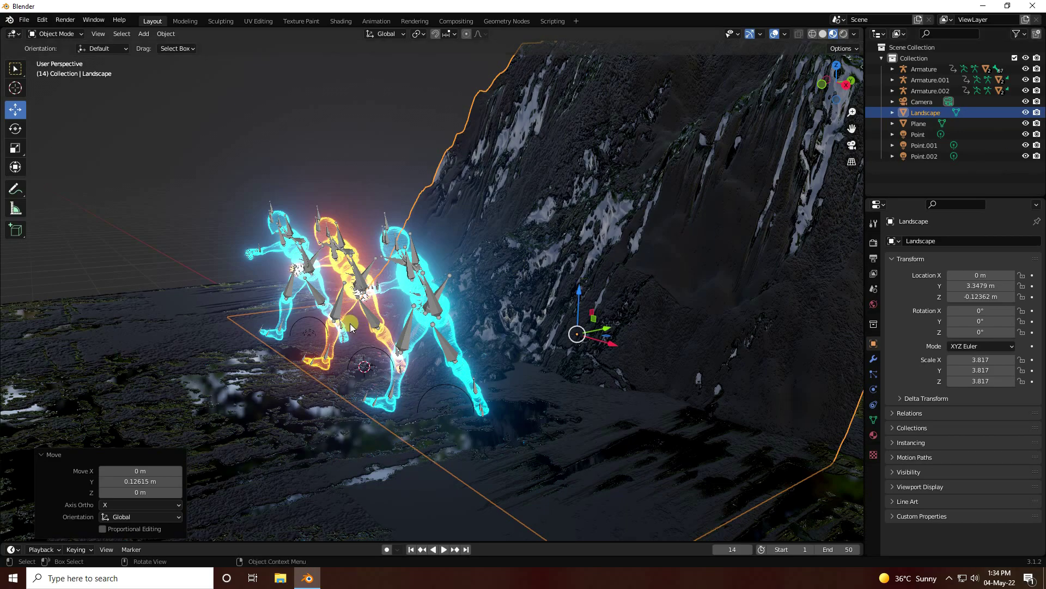
Step: Copy the Point, Point.001 and Point.002 lamps and raise the copies to Z 2.0458 m
{"action": "left_click", "coordinate": [308, 332]}
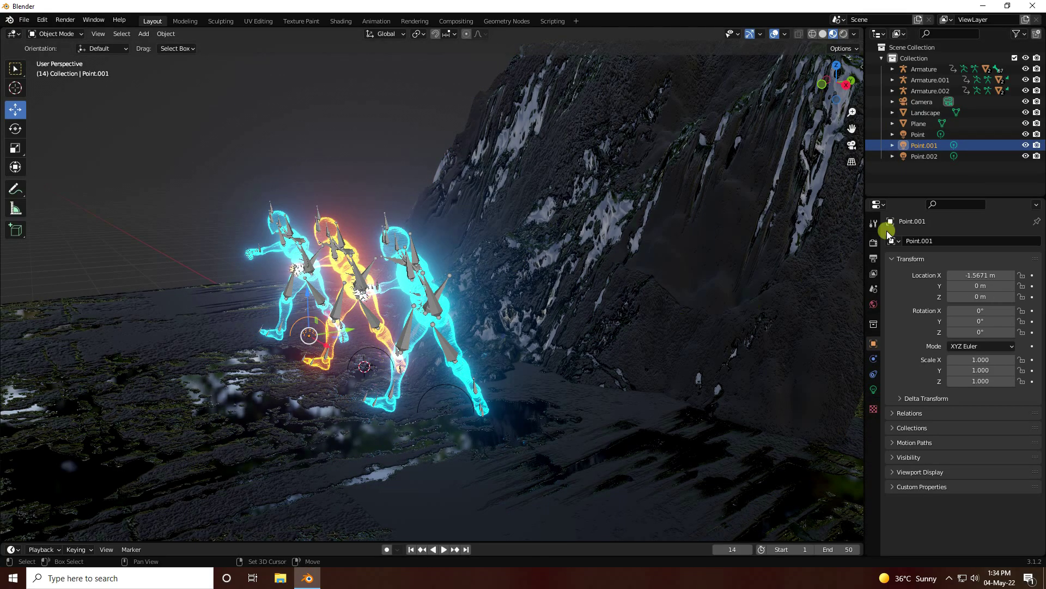
{"action": "left_click", "coordinate": [927, 156], "text": "ctrl"}
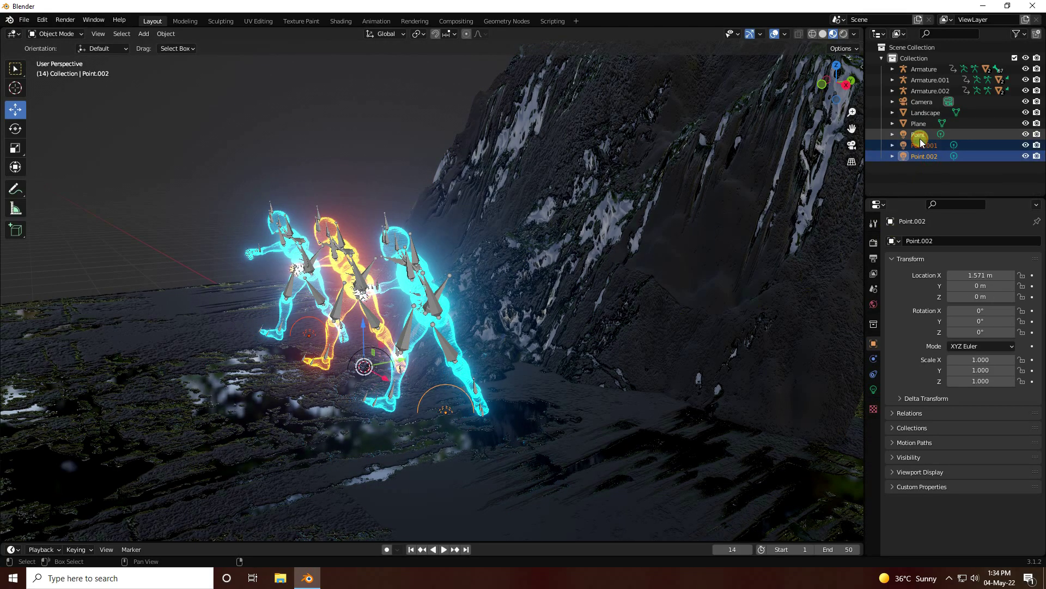
{"action": "left_click", "coordinate": [920, 139], "text": "shift"}
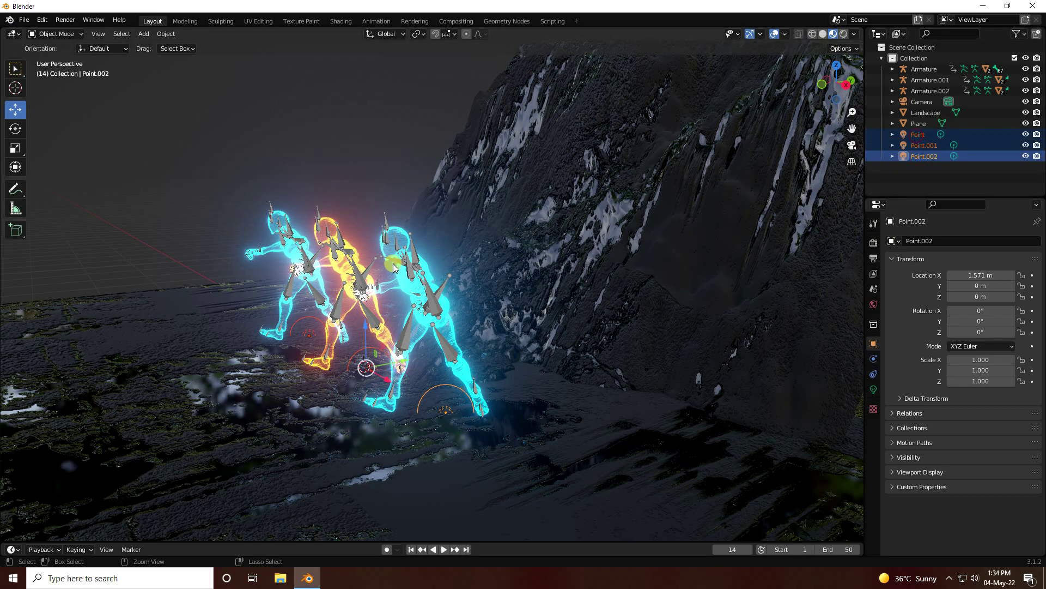
{"action": "key", "text": "ctrl+c"}
{"action": "key", "text": "ctrl+v"}
{"action": "key", "text": "g"}
{"action": "key", "text": "y"}
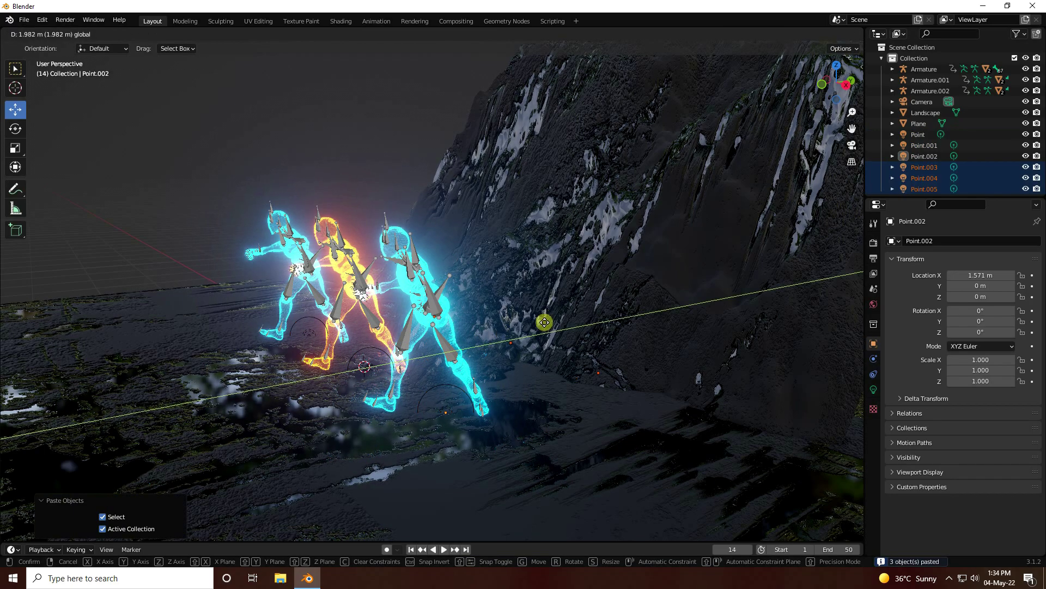
{"action": "left_click", "coordinate": [534, 322]}
{"action": "left_click_drag", "start_coordinate": [496, 302], "coordinate": [496, 135]}
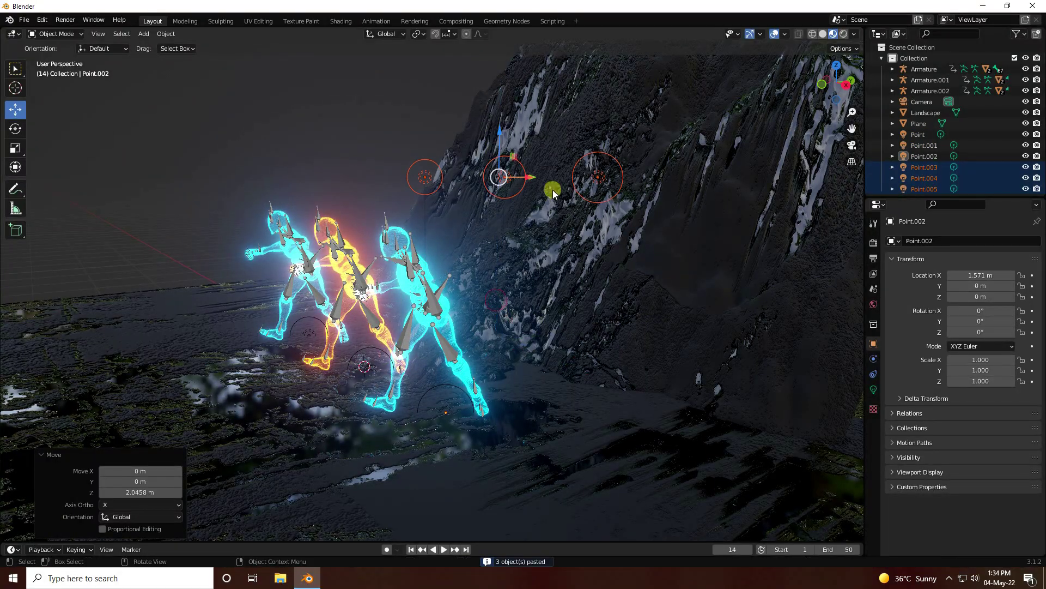
{"action": "mouse_move", "coordinate": [553, 187]}
{"action": "middle_mouse_down"}
{"action": "mouse_move", "coordinate": [495, 208]}
{"action": "mouse_move", "coordinate": [571, 183]}
{"action": "middle_mouse_up"}
{"action": "left_click_drag", "start_coordinate": [571, 184], "coordinate": [669, 192]}
Step: Preview through the scene camera in Rendered shading with the lights deselected
{"action": "key", "text": "KP_0"}
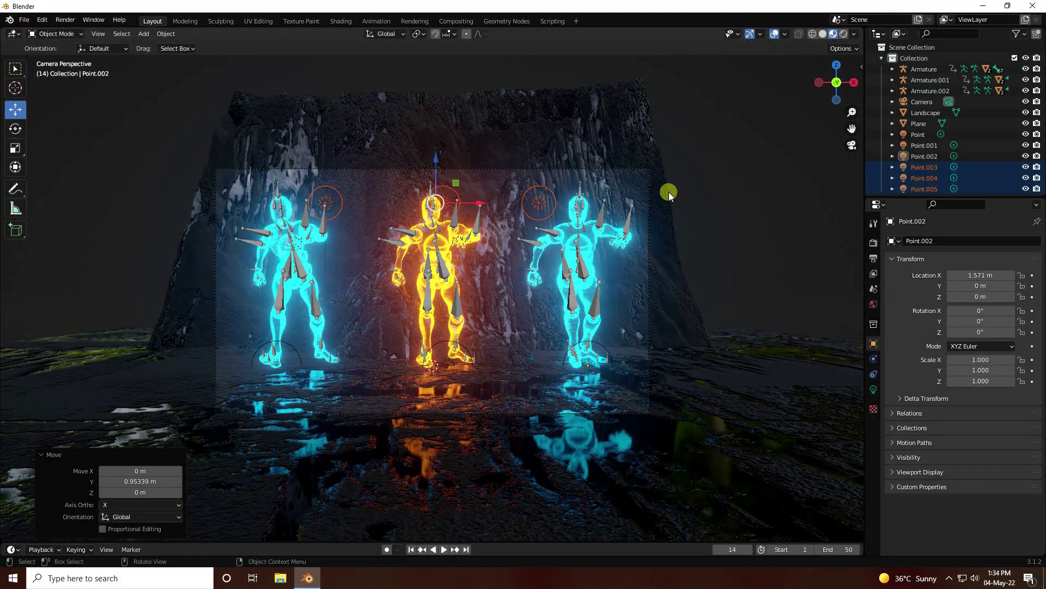
{"action": "left_click", "coordinate": [843, 34]}
{"action": "left_click", "coordinate": [731, 188]}
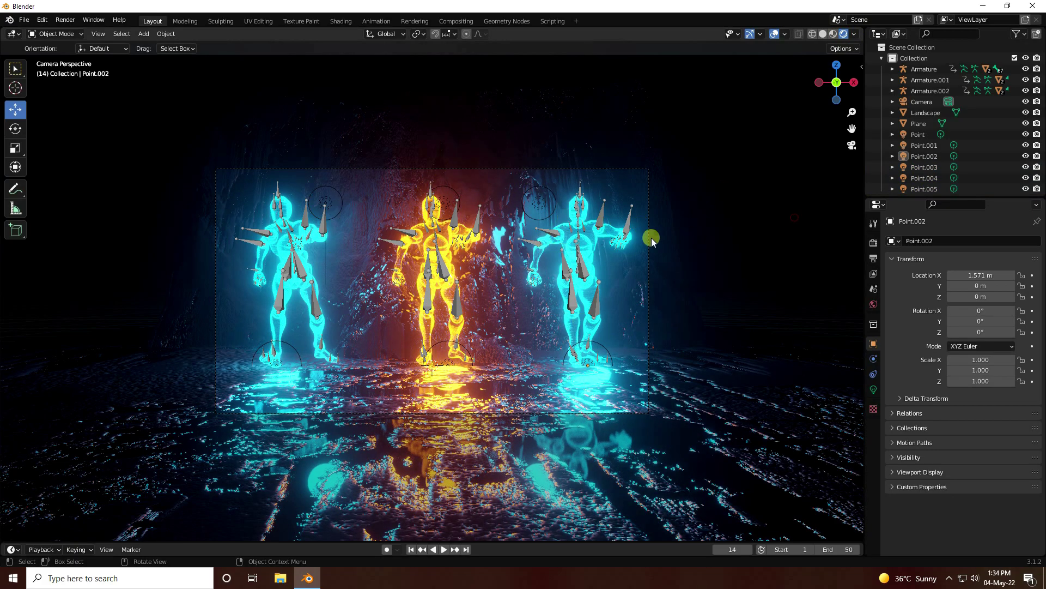
{"action": "scroll", "coordinate": [925, 188], "scroll_direction": "down", "scroll_amount": 1}
Step: Set the orange Point.005 light's power to 500 W
{"action": "left_click", "coordinate": [924, 188]}
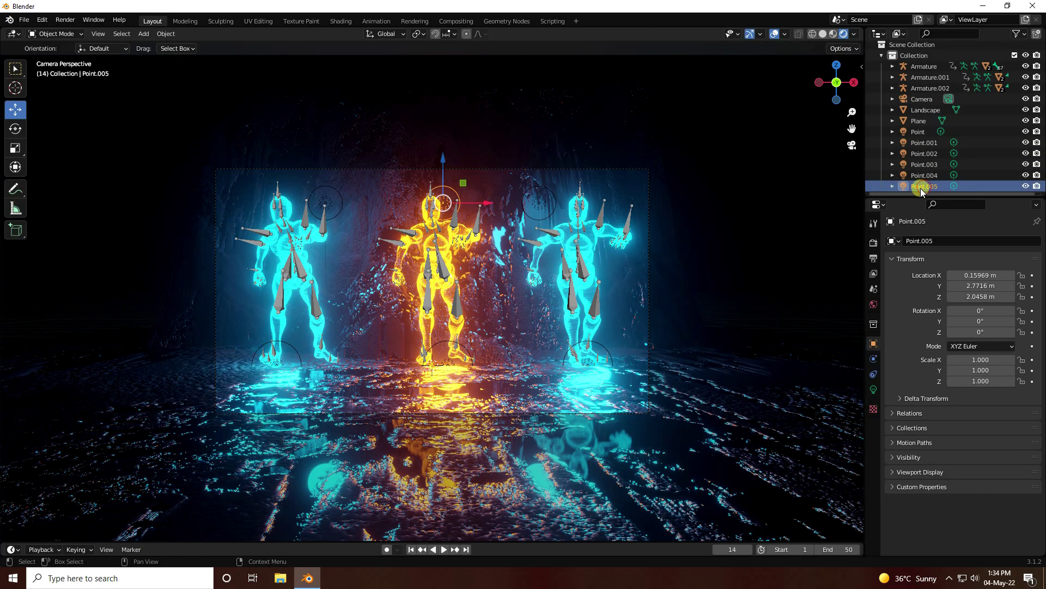
{"action": "left_click", "coordinate": [874, 389]}
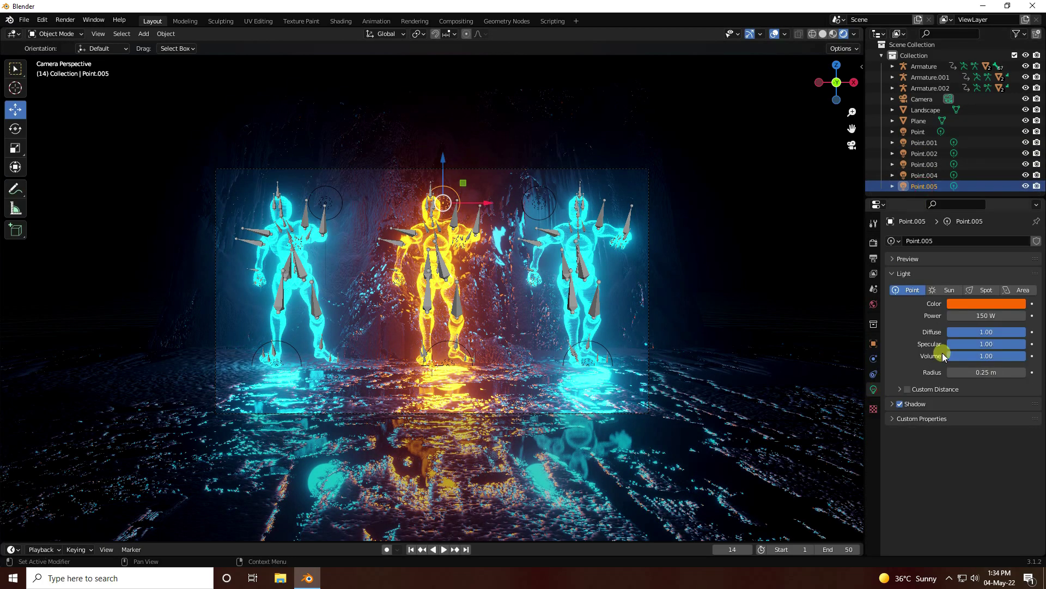
{"action": "left_click", "coordinate": [988, 315]}
{"action": "type", "text": "250"}
{"action": "key", "text": "Return"}
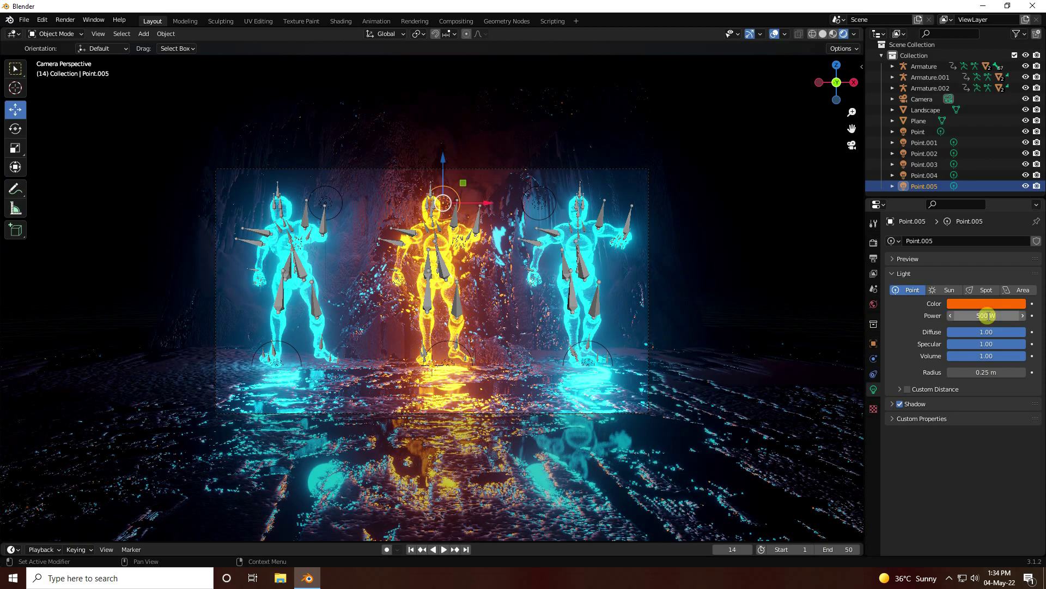
{"action": "key", "text": "Return"}
Step: Set the cyan Point.004 and Point.003 lights to 500 W each
{"action": "left_click", "coordinate": [927, 175]}
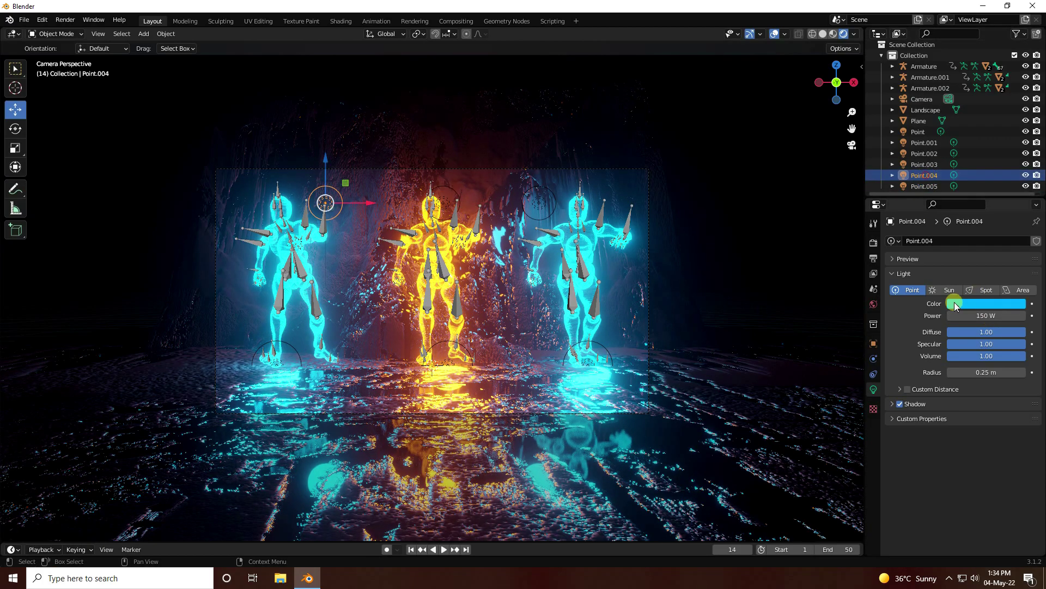
{"action": "left_click", "coordinate": [981, 315]}
{"action": "type", "text": "500"}
{"action": "key", "text": "Return"}
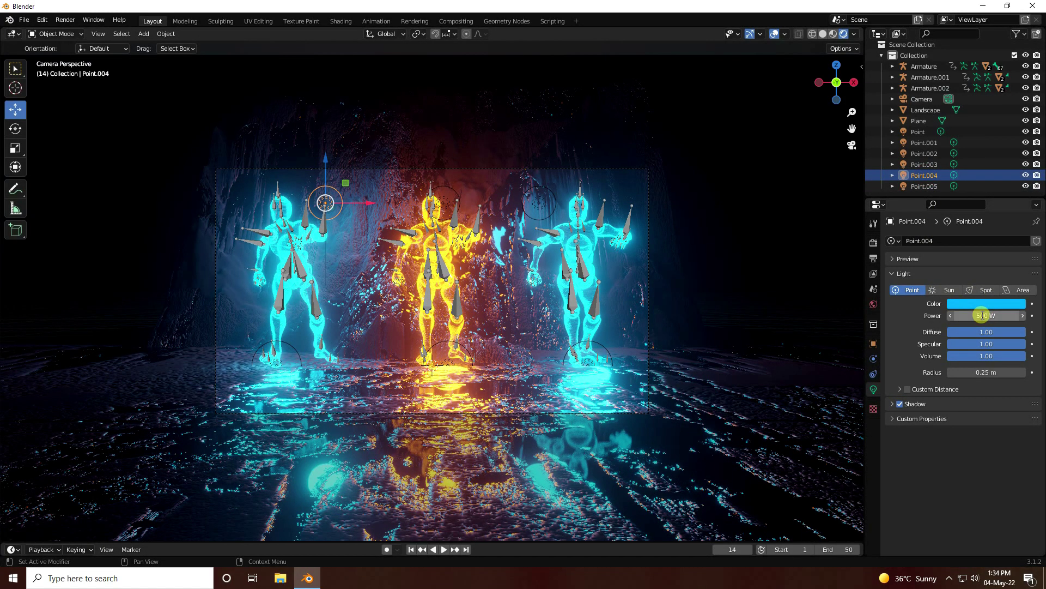
{"action": "left_click", "coordinate": [921, 164]}
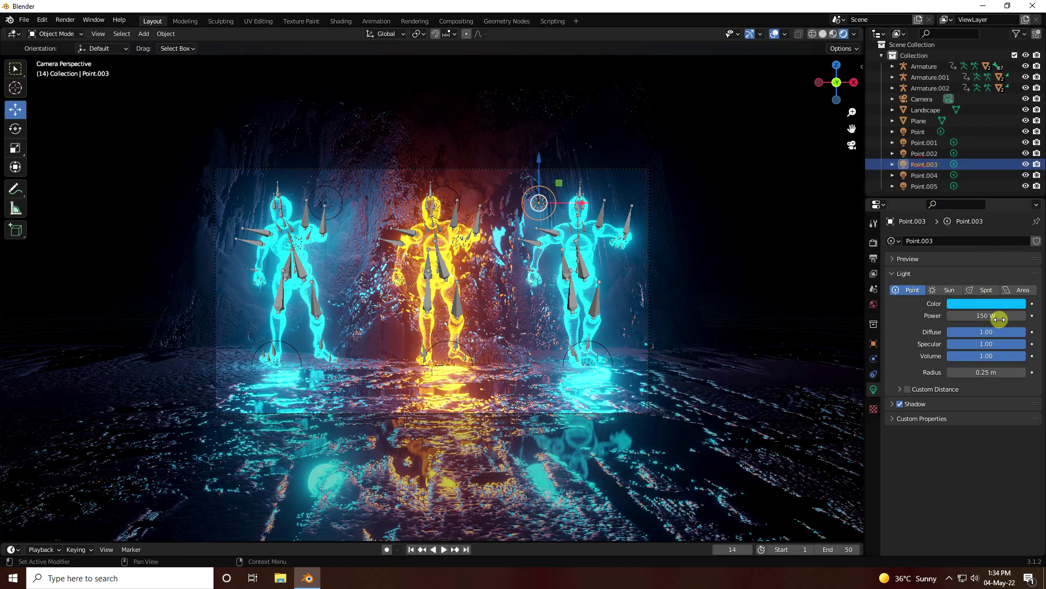
{"action": "left_click", "coordinate": [987, 313]}
{"action": "type", "text": "500"}
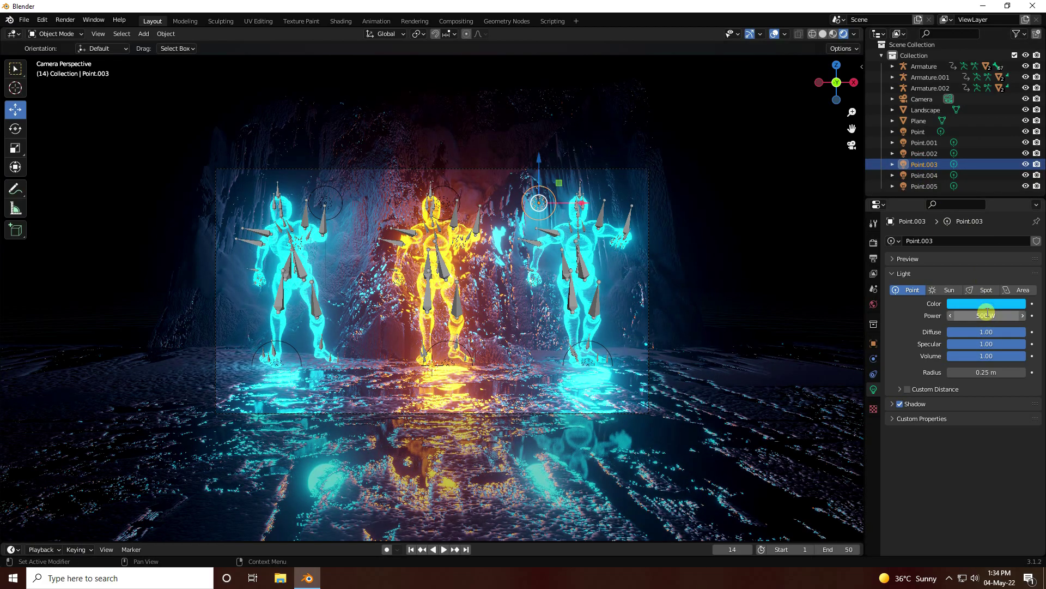
{"action": "key", "text": "Return"}
Step: Bring up the Render Properties
{"action": "scroll", "coordinate": [502, 263], "scroll_direction": "up", "scroll_amount": 2}
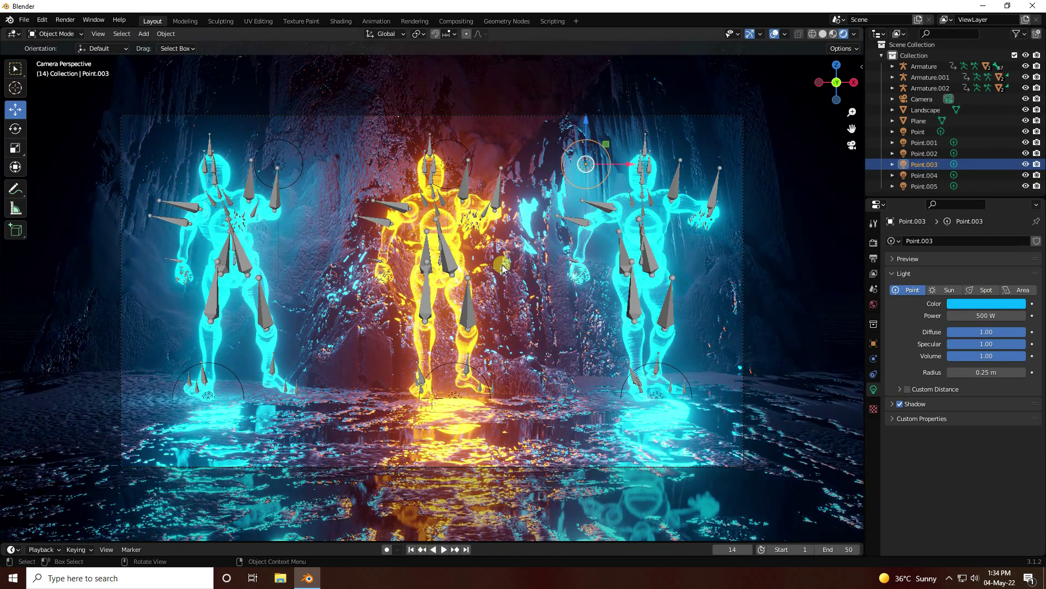
{"action": "scroll", "coordinate": [502, 264], "scroll_direction": "up", "scroll_amount": 1}
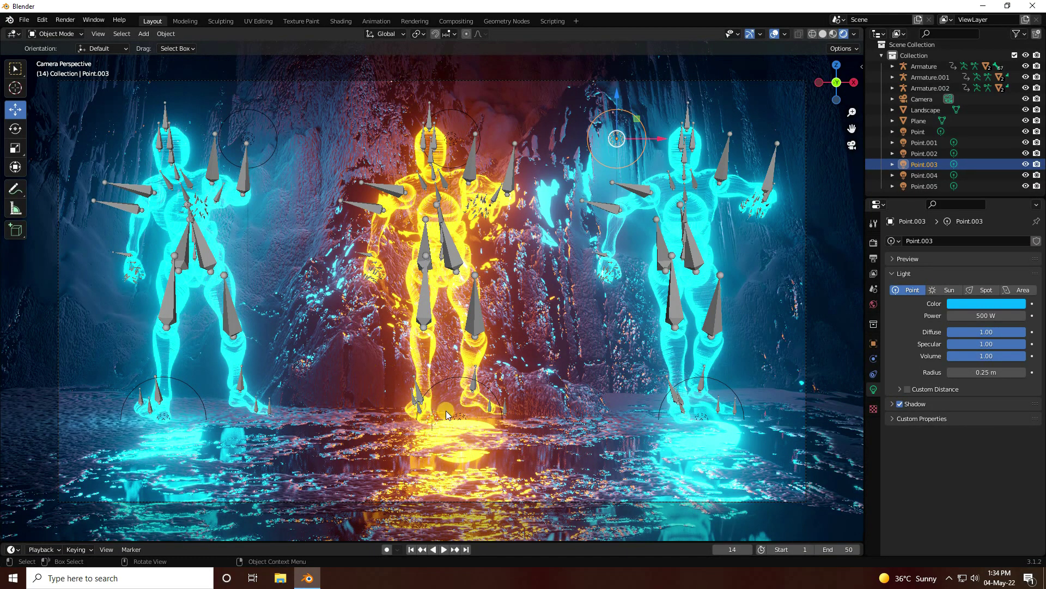
{"action": "left_click", "coordinate": [874, 242]}
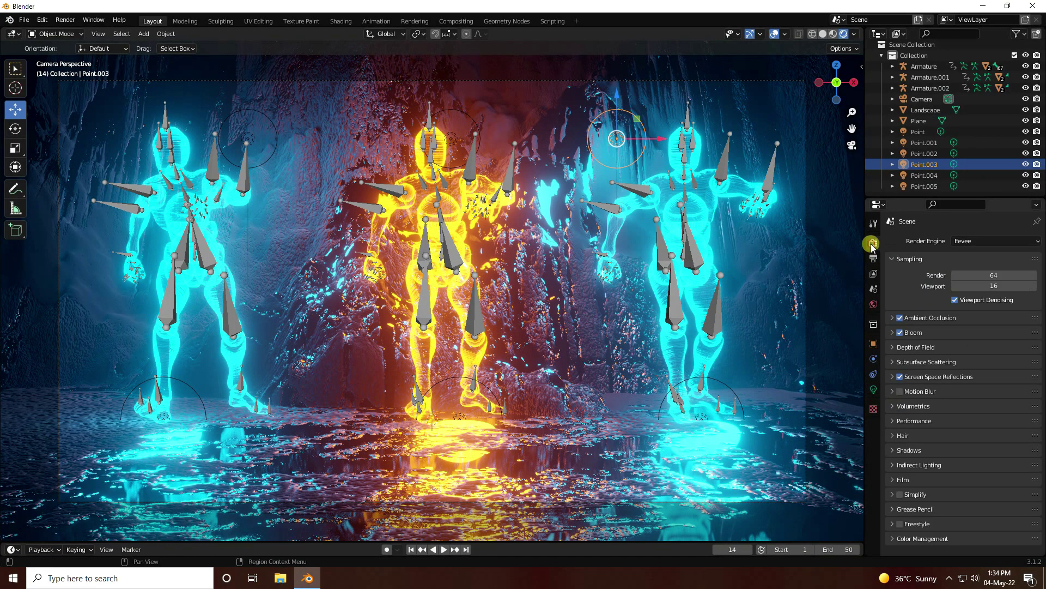
Step: Adjust the Bloom intensity, then play the dance animation from the first frame
{"action": "left_click", "coordinate": [892, 332]}
{"action": "mouse_move", "coordinate": [985, 401]}
{"action": "left_mouse_down"}
{"action": "mouse_move", "coordinate": [1004, 401]}
{"action": "mouse_move", "coordinate": [953, 401]}
{"action": "mouse_move", "coordinate": [989, 403]}
{"action": "left_mouse_up"}
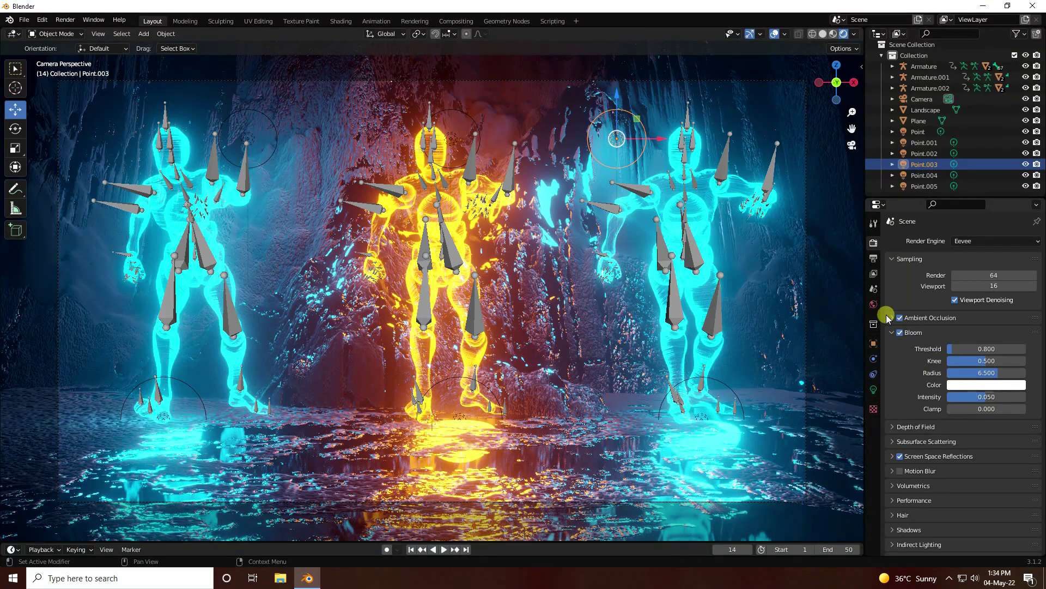
{"action": "left_click", "coordinate": [892, 333]}
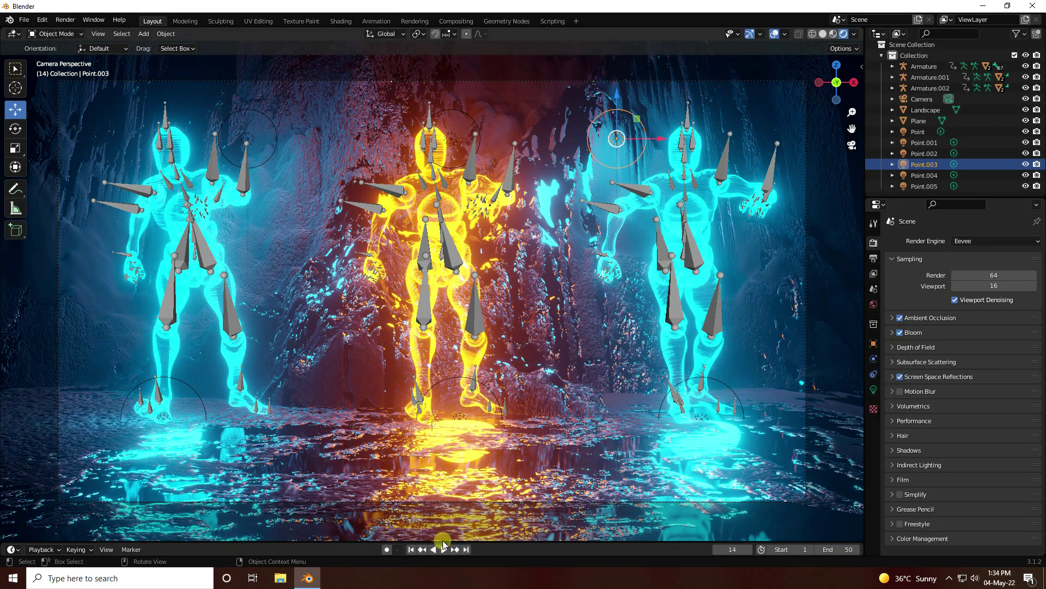
{"action": "left_click", "coordinate": [412, 550]}
{"action": "left_click", "coordinate": [440, 550]}
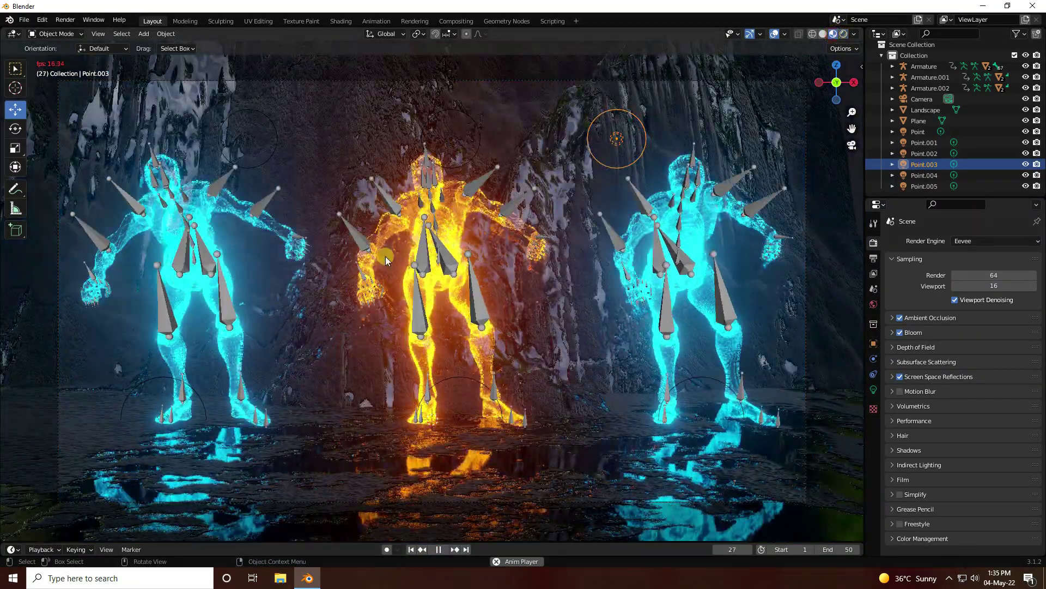
Step: Stop playback and create a new Desktop folder 'ren new' in the output path browser
{"action": "left_click", "coordinate": [441, 549]}
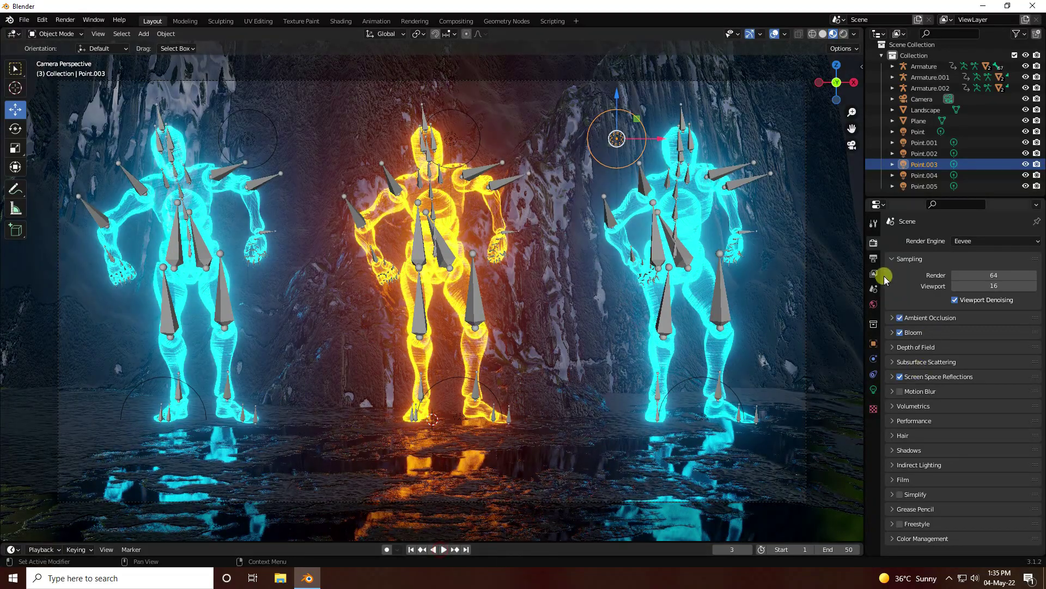
{"action": "left_click", "coordinate": [873, 259]}
{"action": "scroll", "coordinate": [915, 482], "scroll_direction": "down", "scroll_amount": 2}
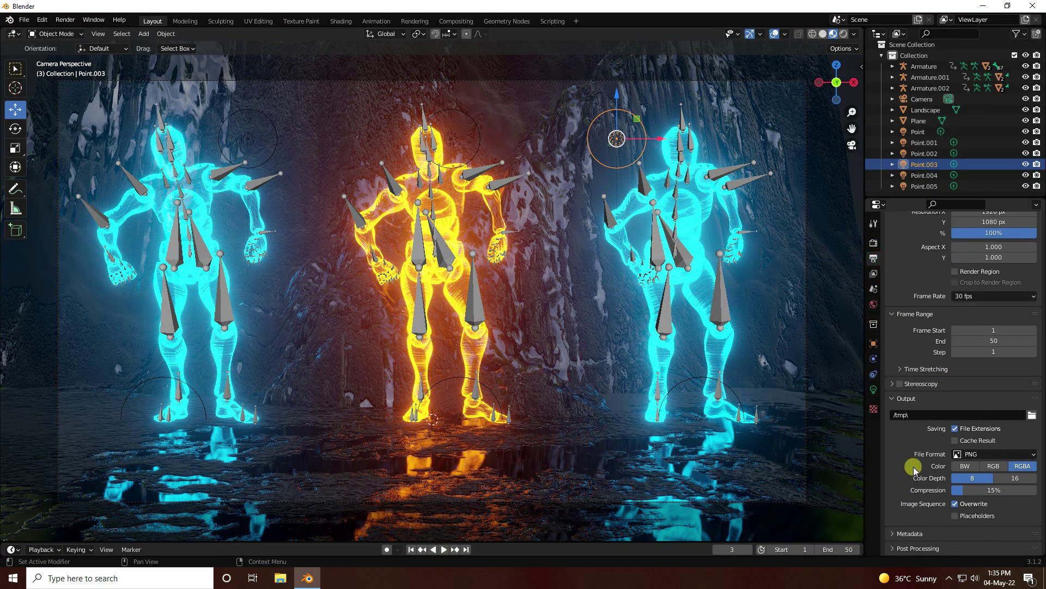
{"action": "left_click", "coordinate": [1032, 414]}
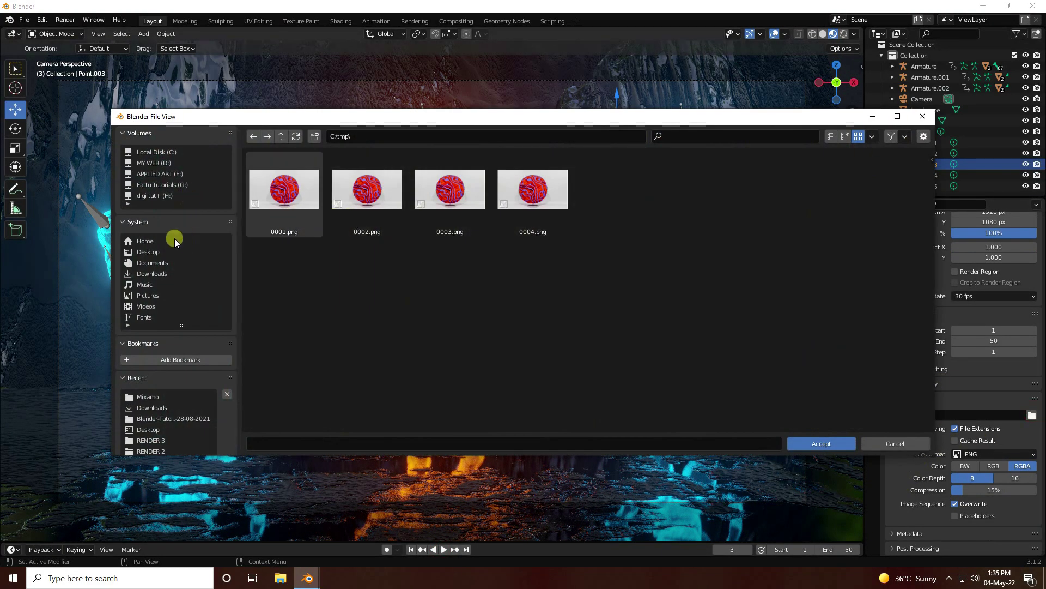
{"action": "left_click", "coordinate": [143, 252]}
{"action": "right_click", "coordinate": [414, 345]}
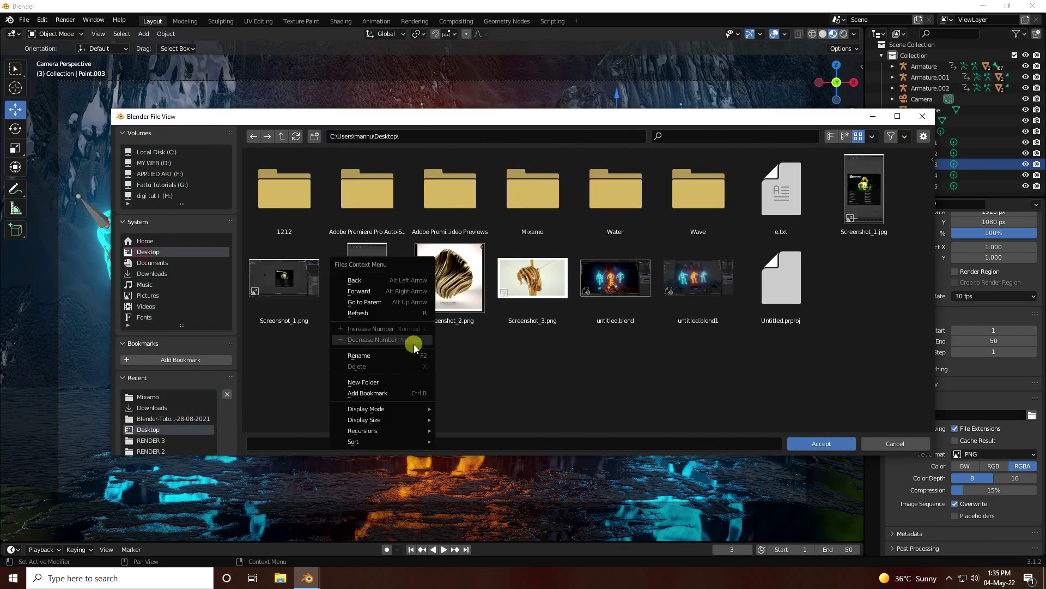
{"action": "left_click", "coordinate": [374, 384]}
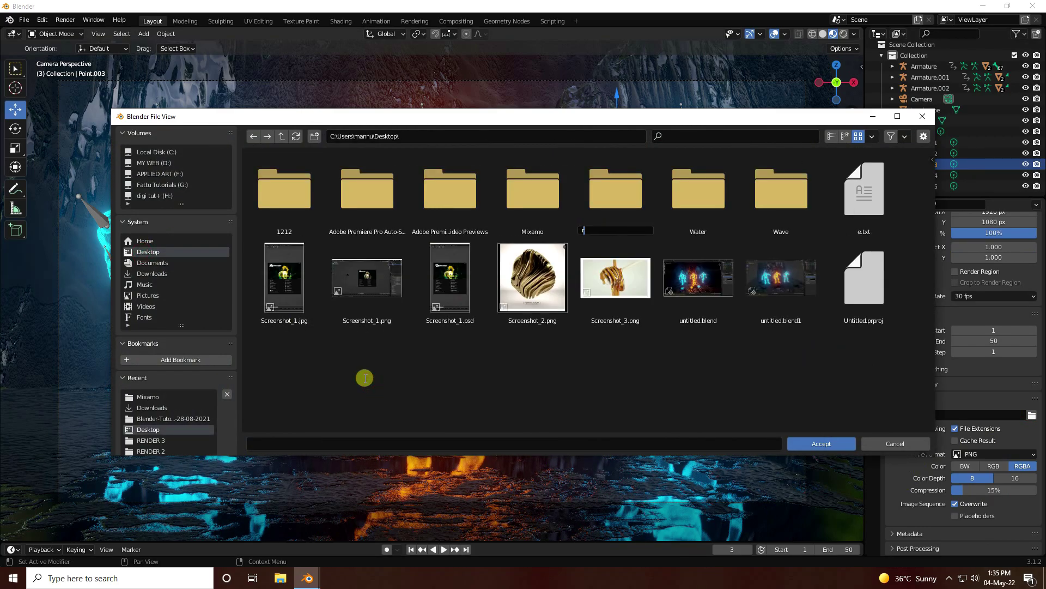
{"action": "type", "text": "ren new"}
{"action": "key", "text": "Return"}
Step: Set the output path to the 'ren new' folder with file prefix 'A'
{"action": "double_click", "coordinate": [603, 206]}
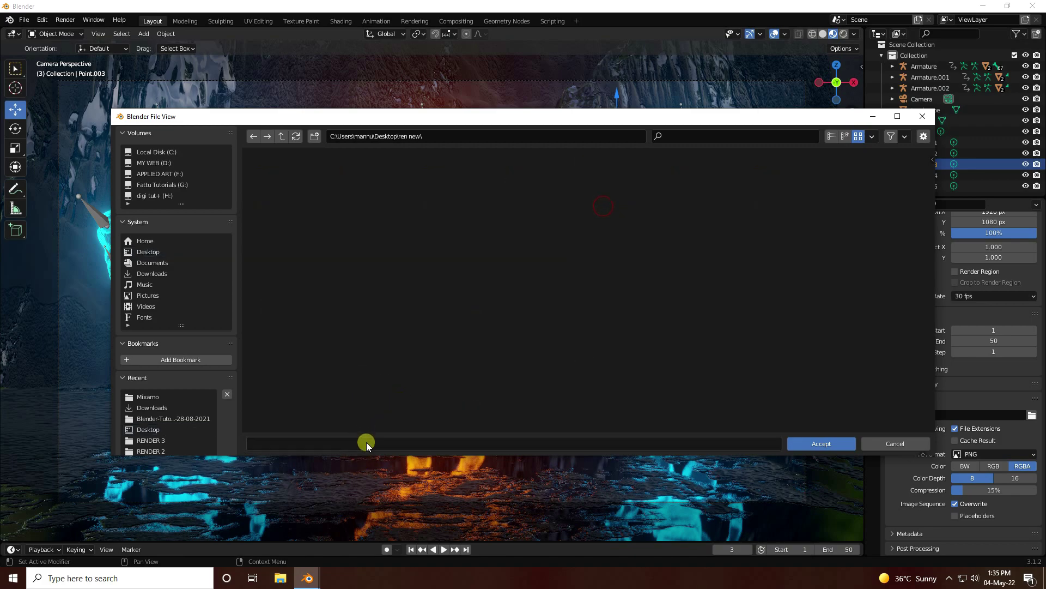
{"action": "left_click", "coordinate": [366, 443]}
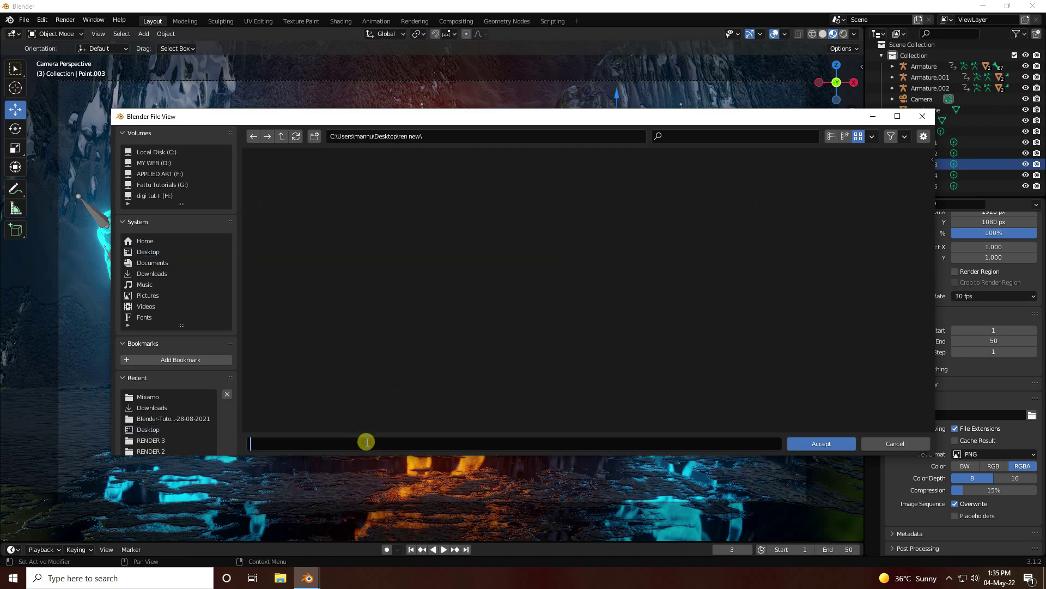
{"action": "type", "text": "A"}
{"action": "left_click", "coordinate": [823, 444]}
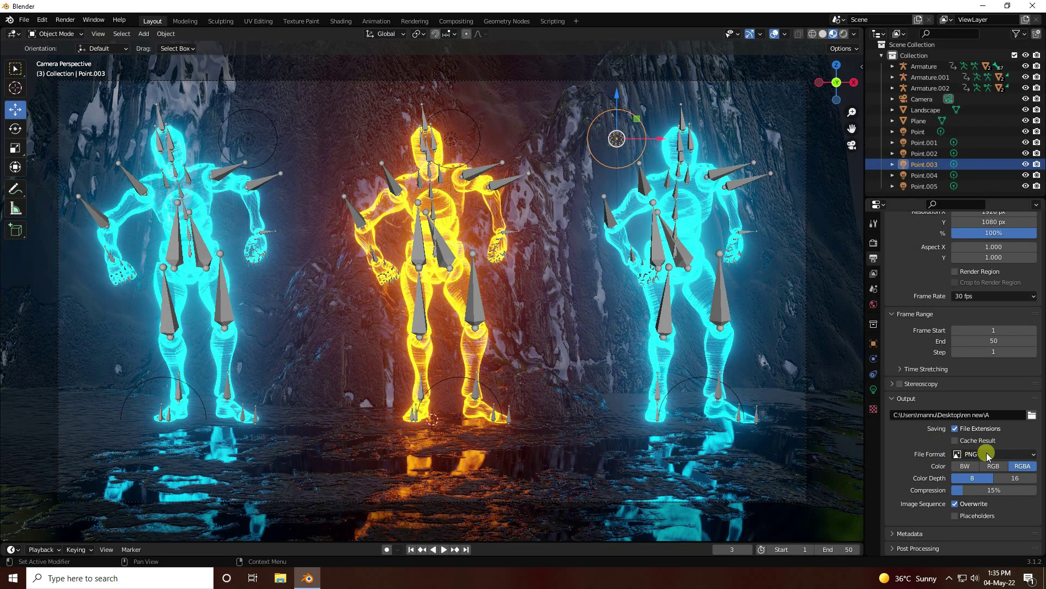
Step: Launch Render Animation from the Render menu
{"action": "left_click", "coordinate": [65, 20]}
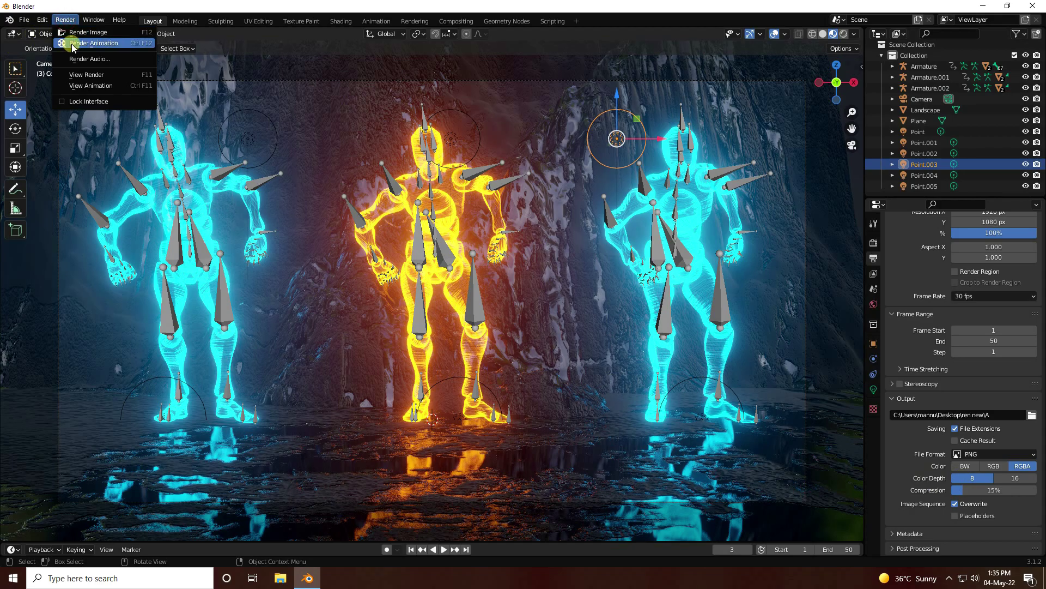
{"action": "left_click", "coordinate": [114, 48]}
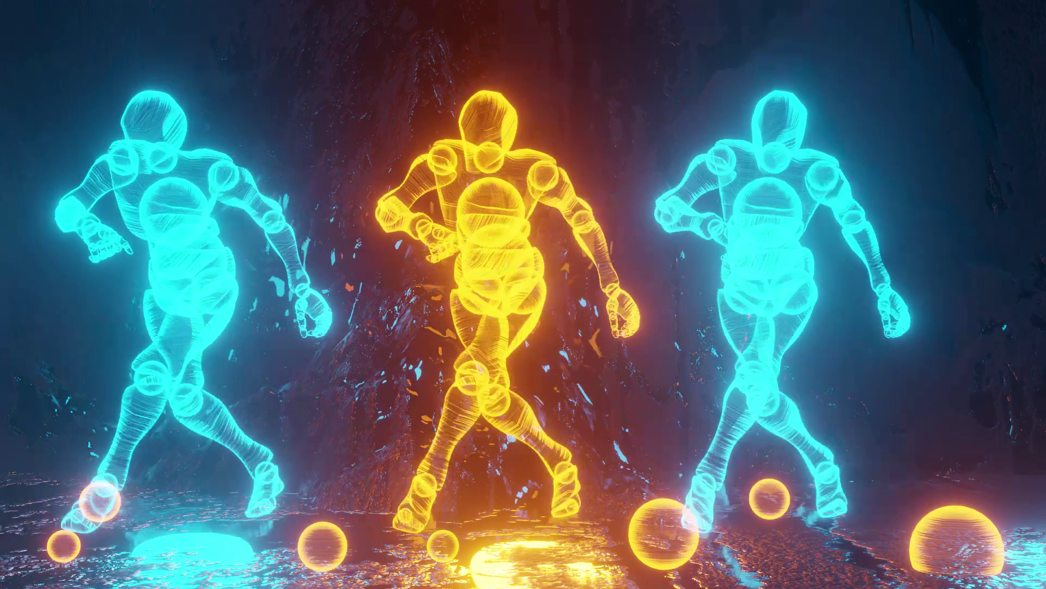